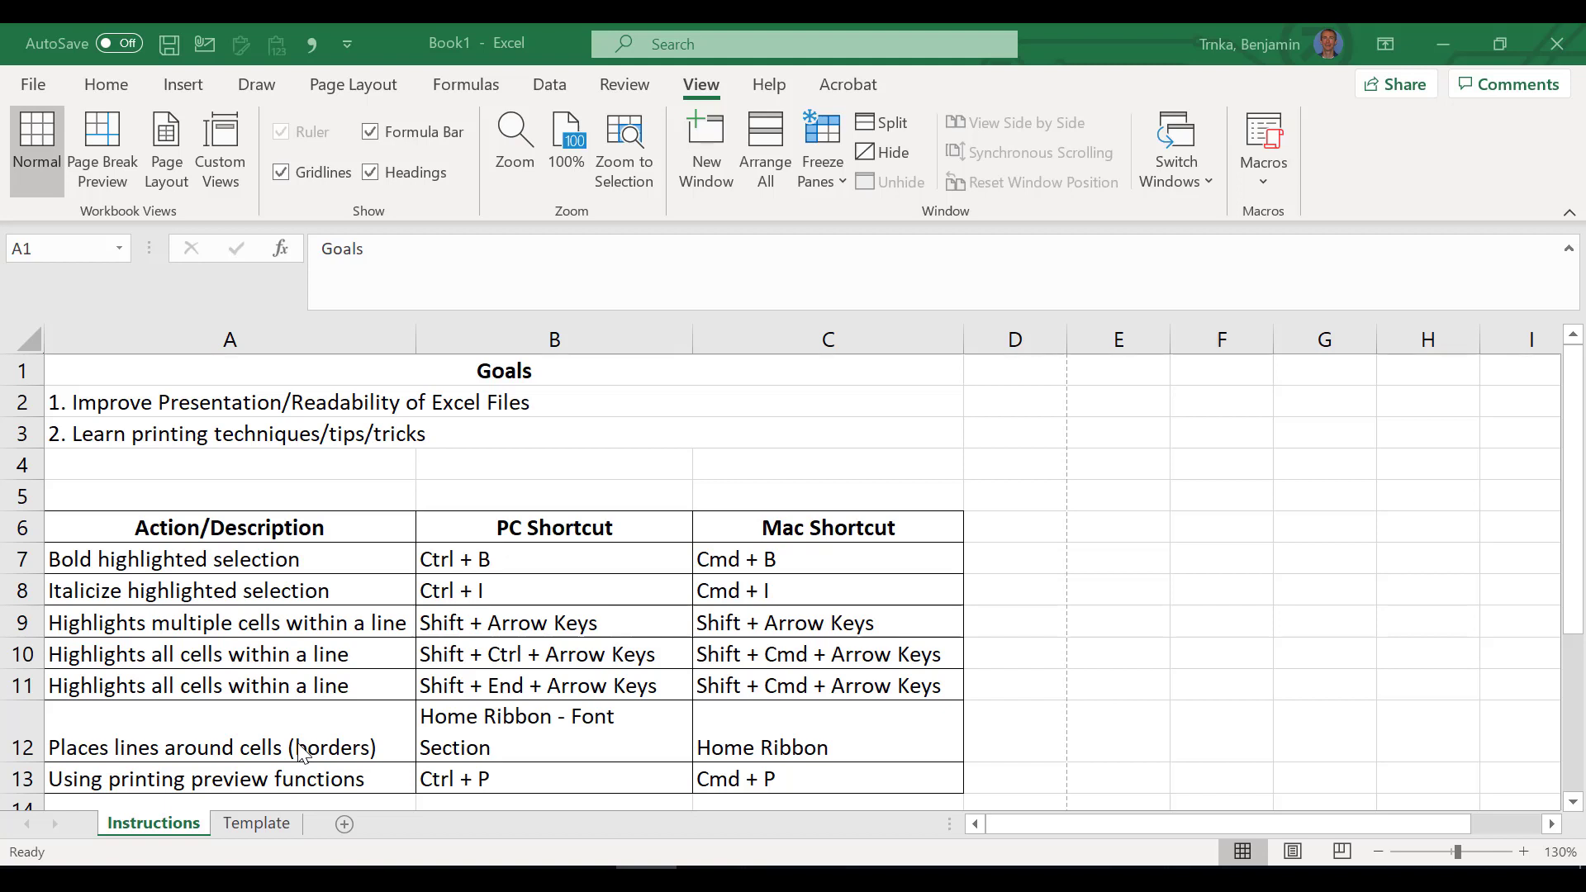
# Step: Switch to the Template sheet and review the Cobra Kai, Inc. balance sheet rows
pyautogui.click(1030, 634)
pyautogui.hotkey('ctrl', 'pagedown')
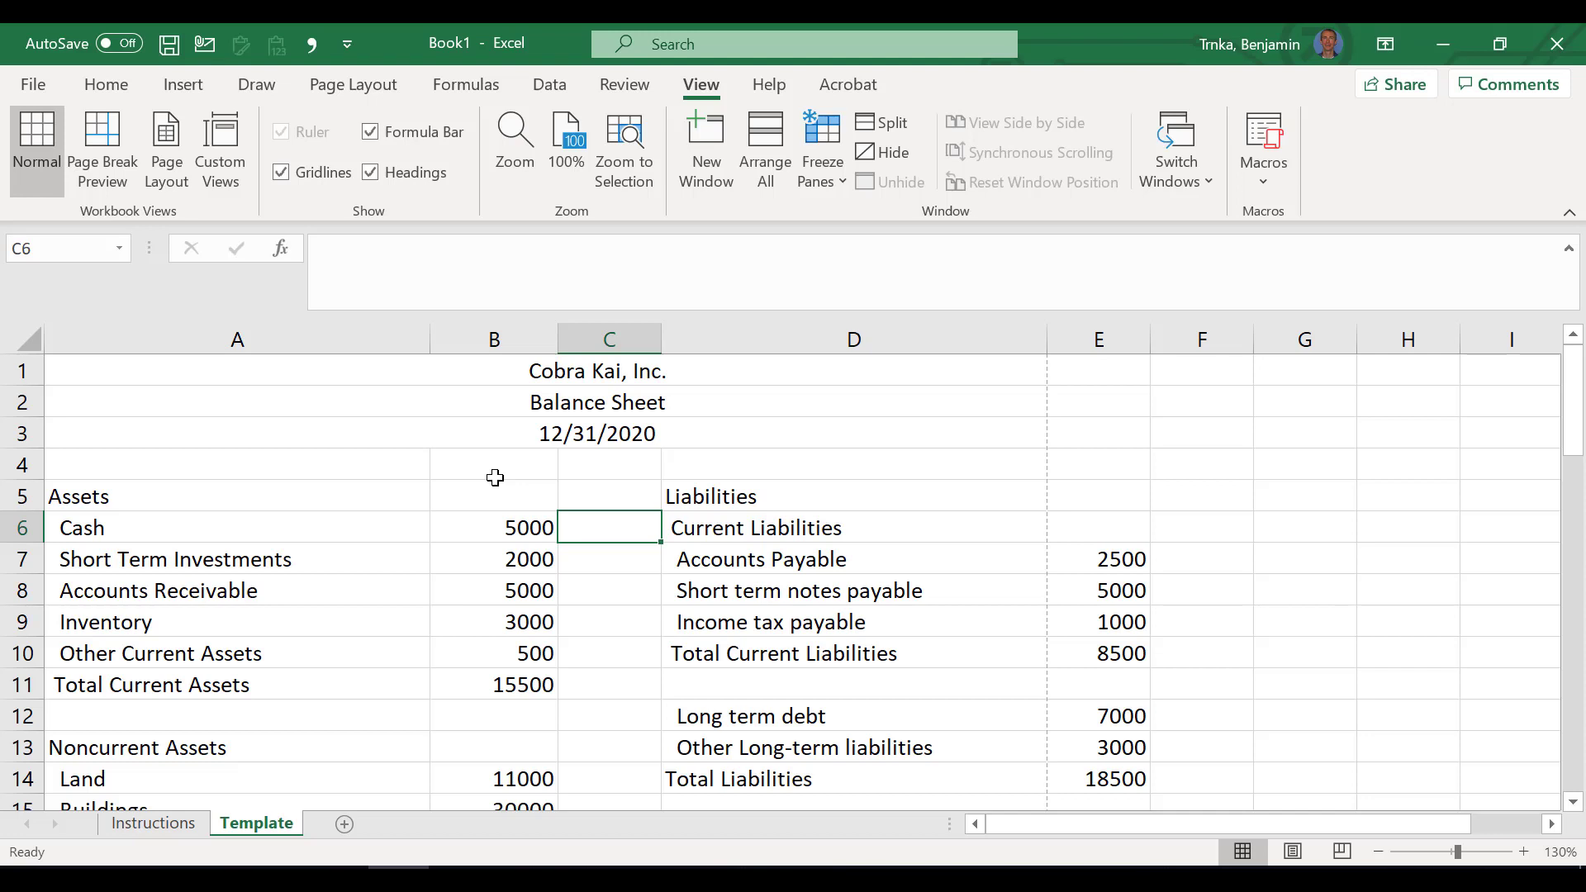
pyautogui.press('Down')
pyautogui.press('Down')
pyautogui.press('Down')
pyautogui.press('Down')
pyautogui.press('Down')
pyautogui.press('Down')
pyautogui.press('Down')
pyautogui.press('Down')
pyautogui.press('Down')
pyautogui.press('Down')
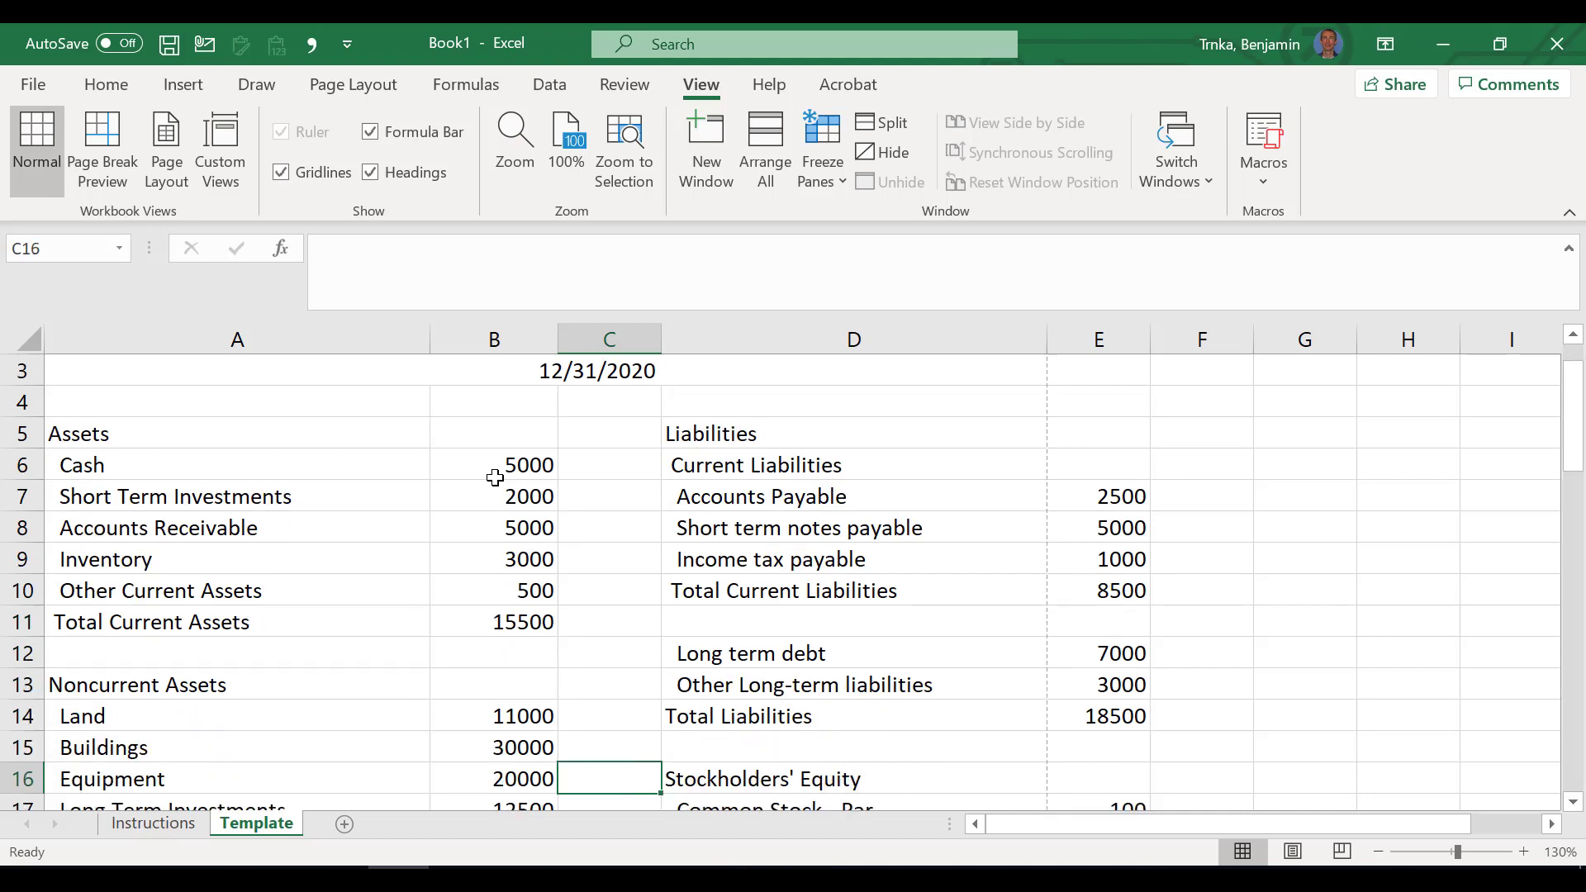
pyautogui.press('Down')
pyautogui.press('Down')
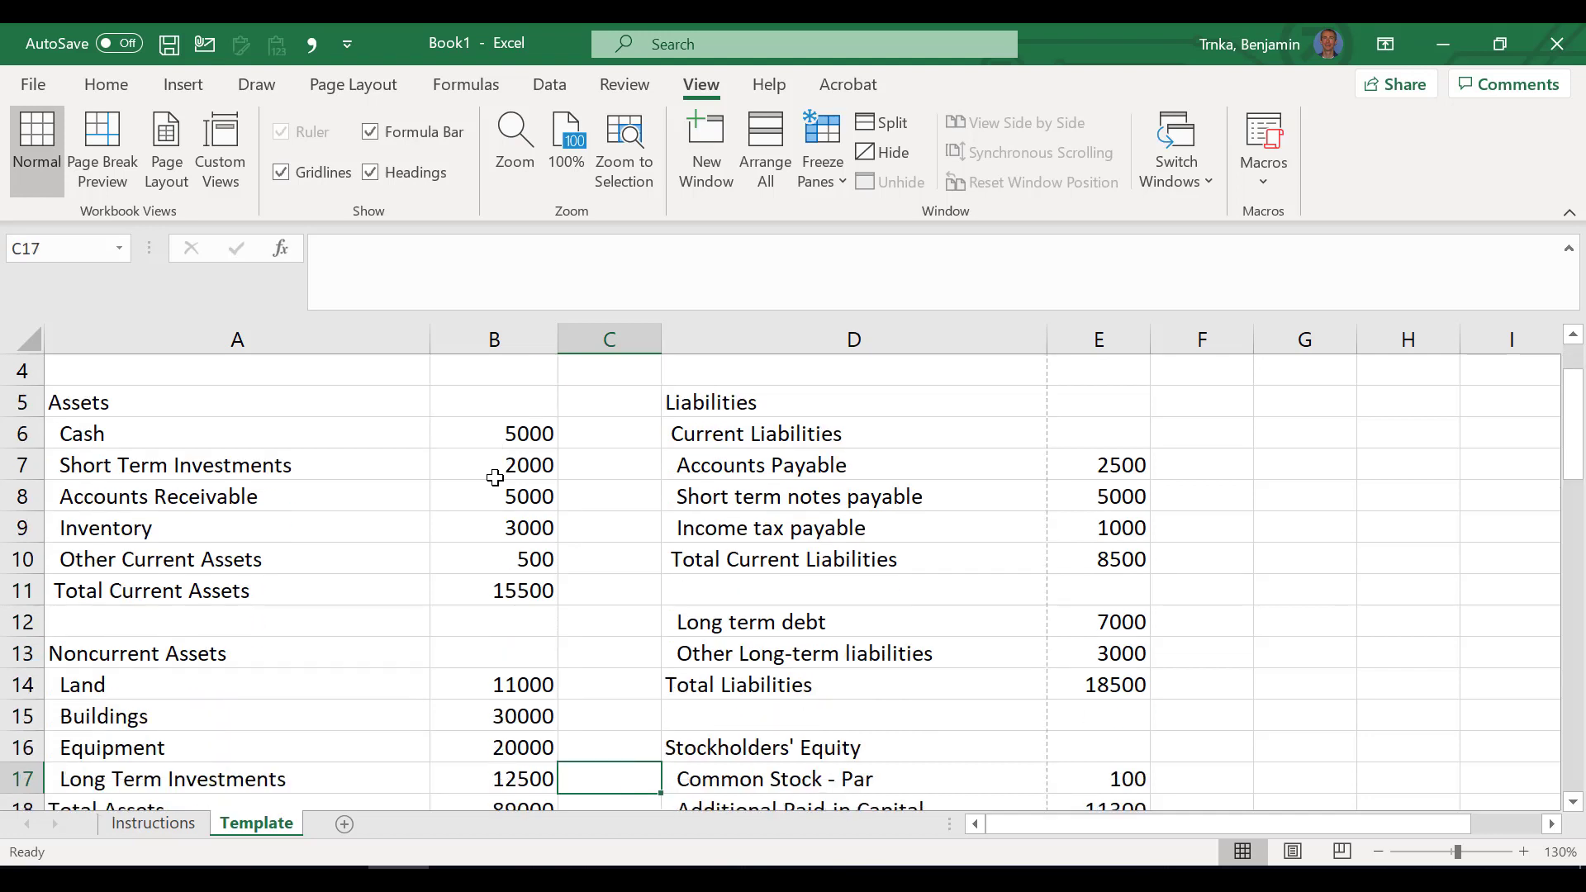
pyautogui.press('Up')
pyautogui.press('Up')
pyautogui.press('Up')
pyautogui.press('Up')
pyautogui.press('Up')
pyautogui.press('Up')
pyautogui.press('Up')
pyautogui.press('Up')
pyautogui.press('Up')
pyautogui.press('Up')
pyautogui.press('Up')
pyautogui.press('Up')
pyautogui.press('Up')
pyautogui.press('Up')
pyautogui.press('Up')
pyautogui.press('Up')
pyautogui.press('Up')
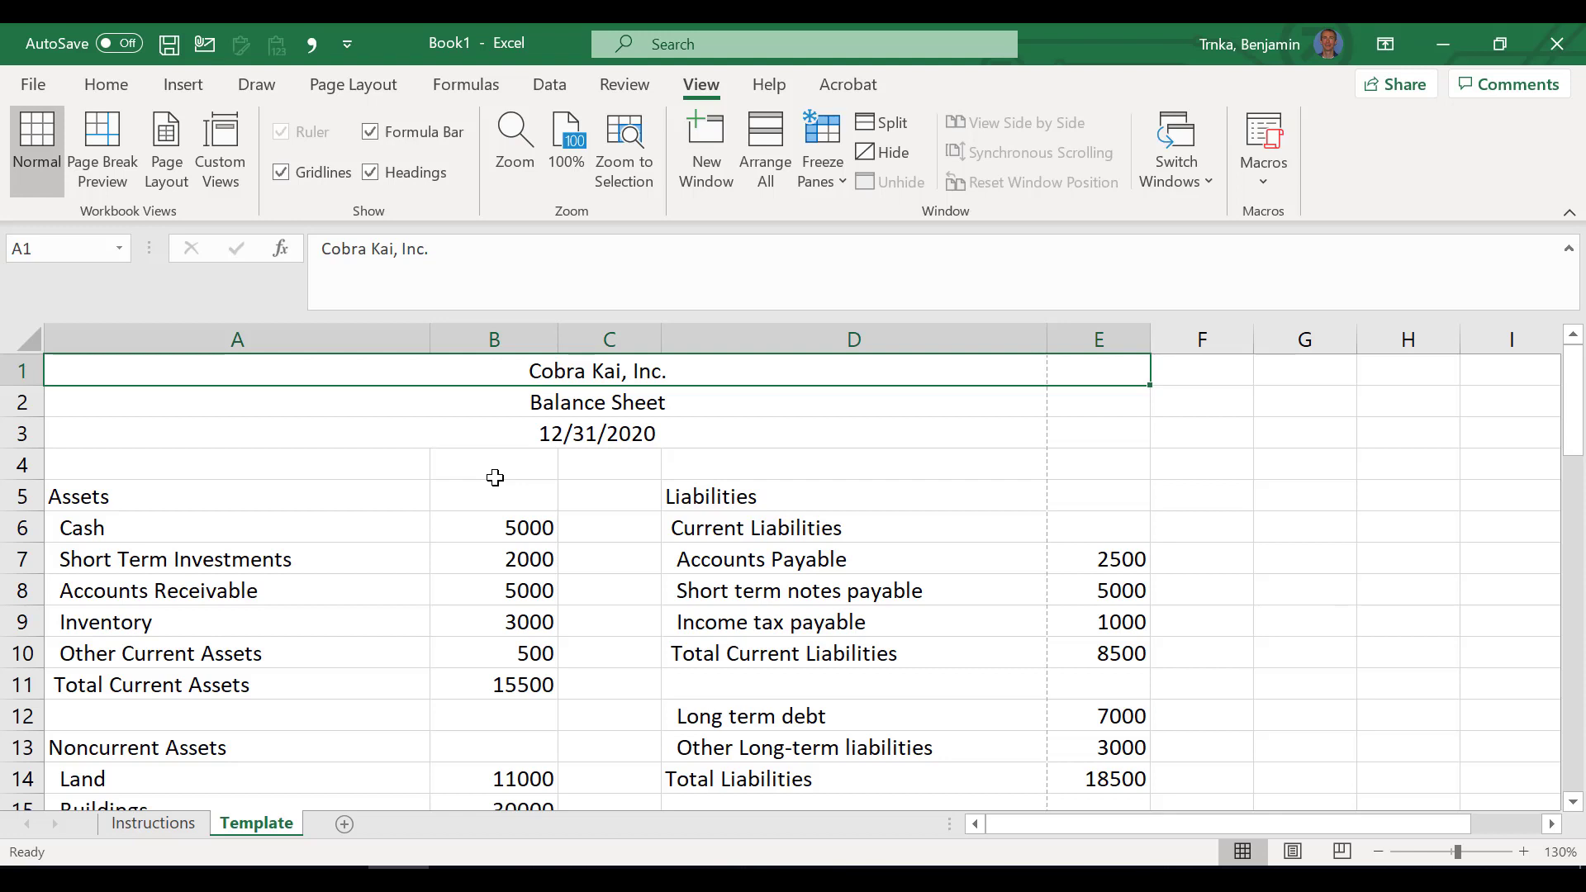
# Step: Make the Cobra Kai, Inc. title in A1 bold and italic
pyautogui.hotkey('ctrl', 'b')
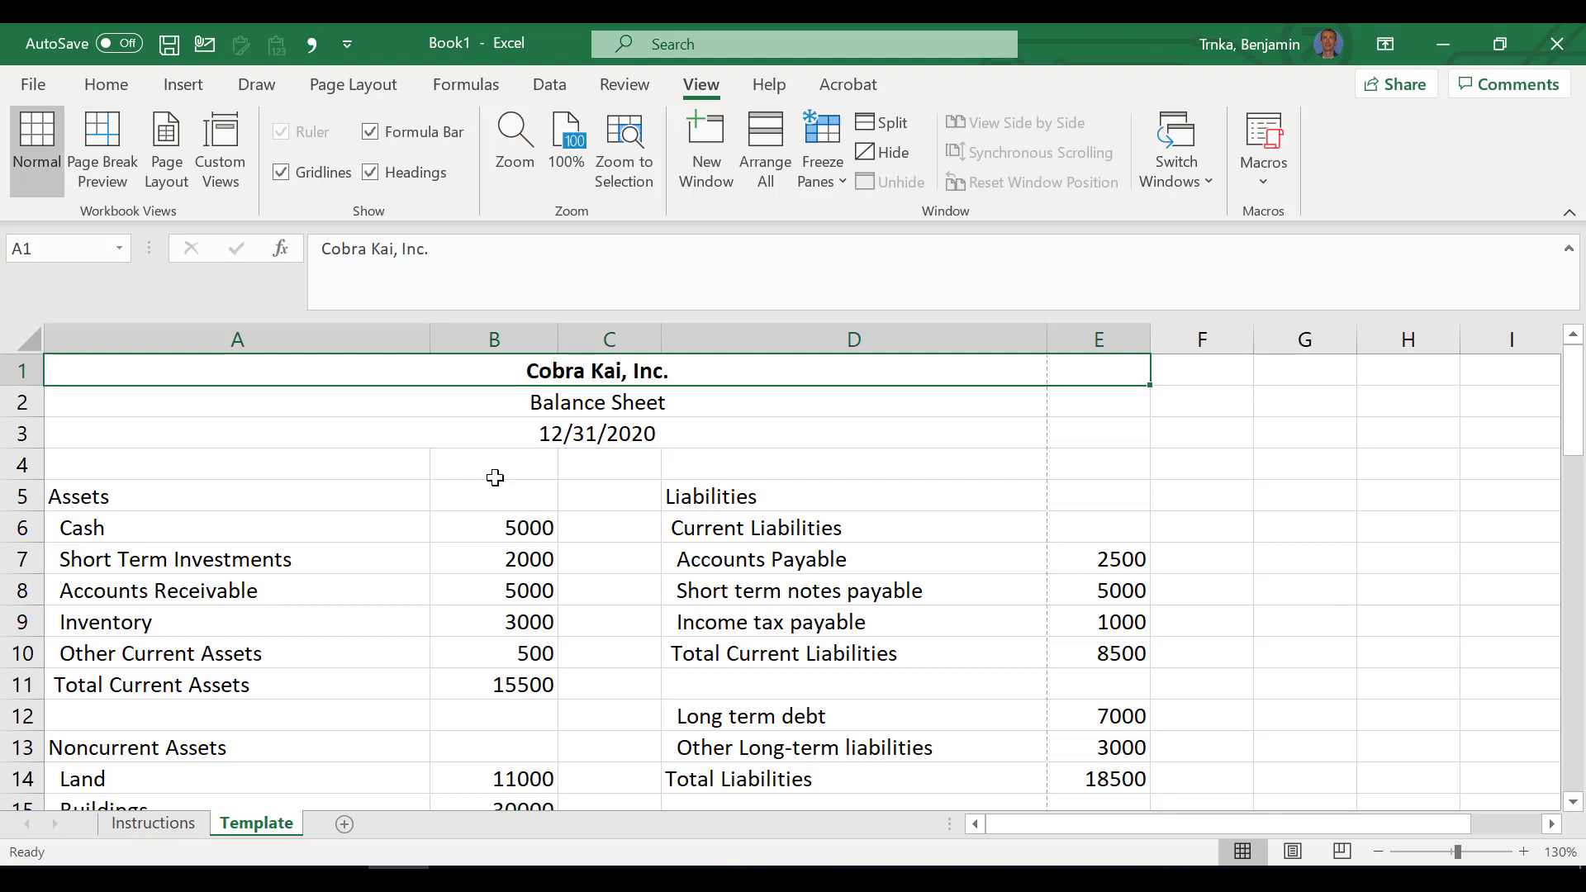
pyautogui.hotkey('ctrl', 'b')
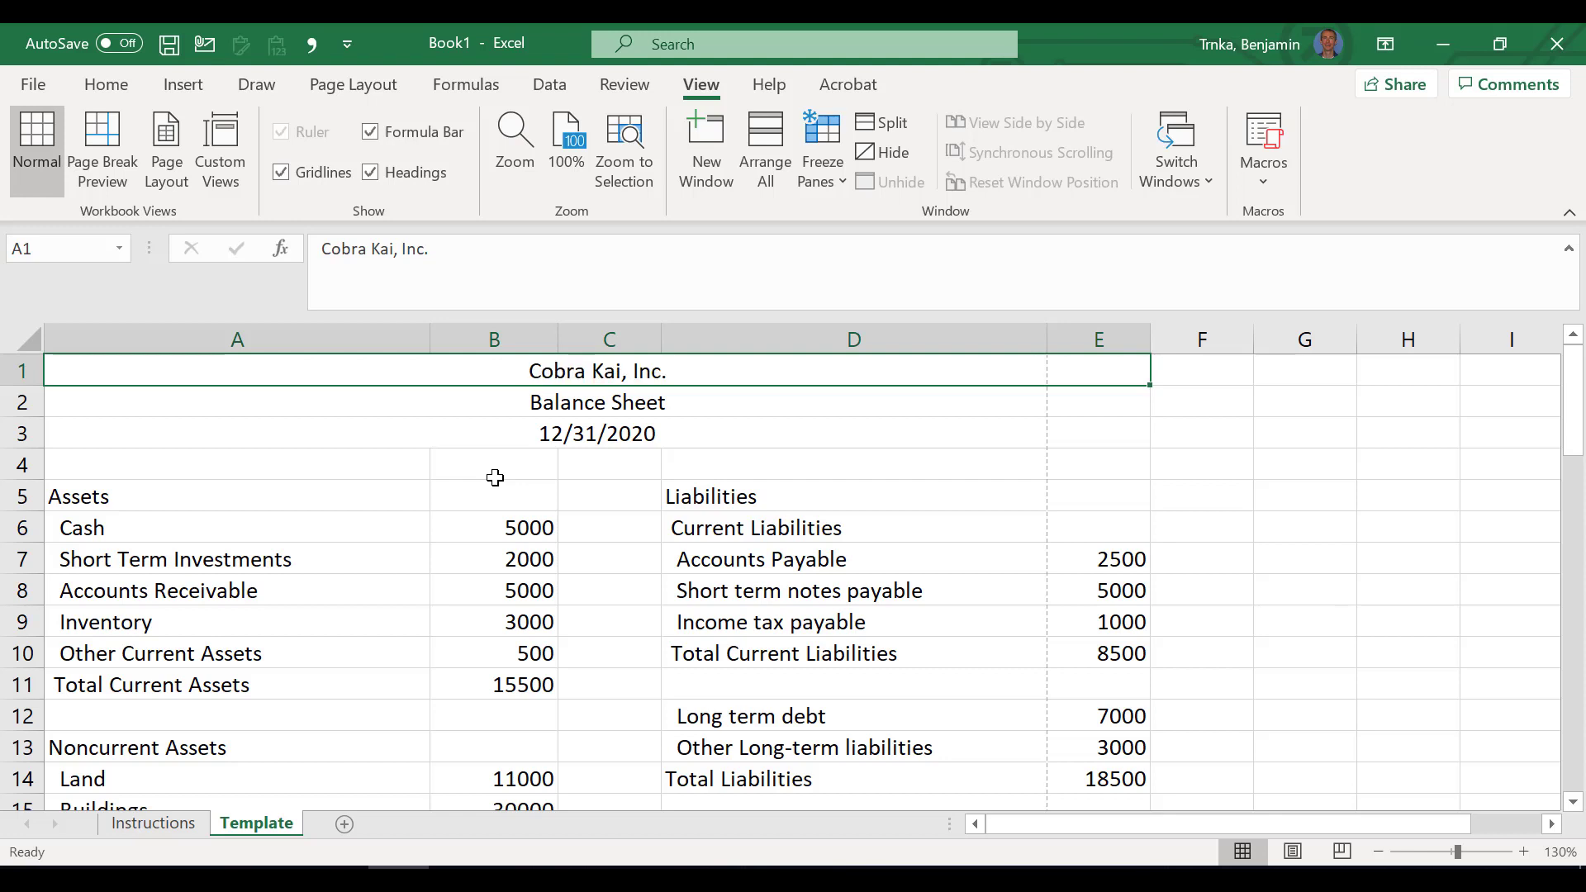
pyautogui.hotkey('ctrl', 'b')
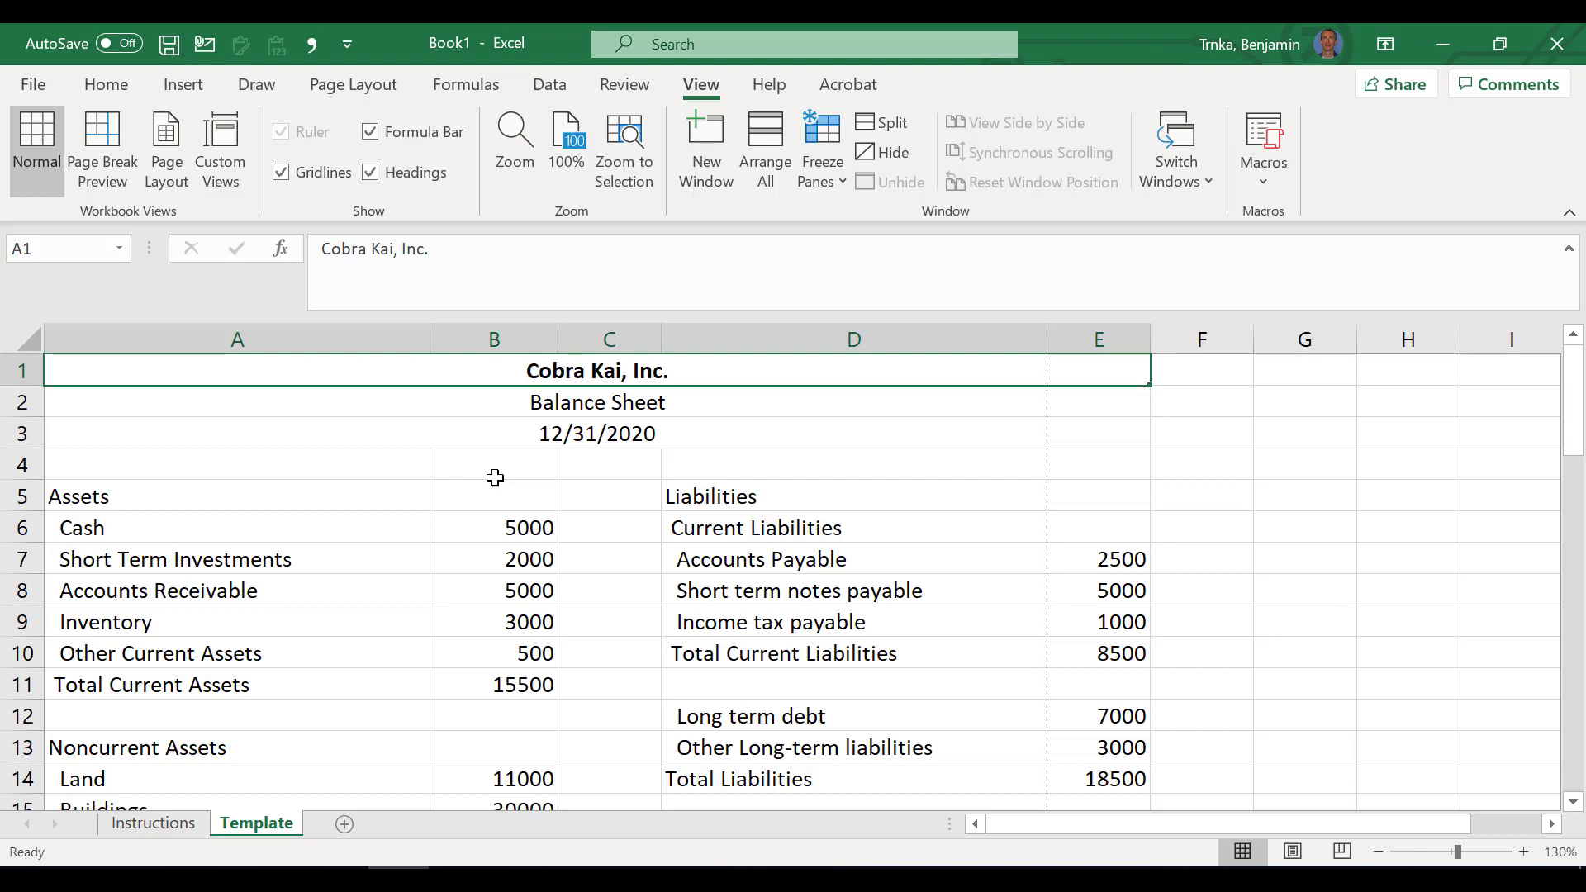
pyautogui.hotkey('ctrl', 'i')
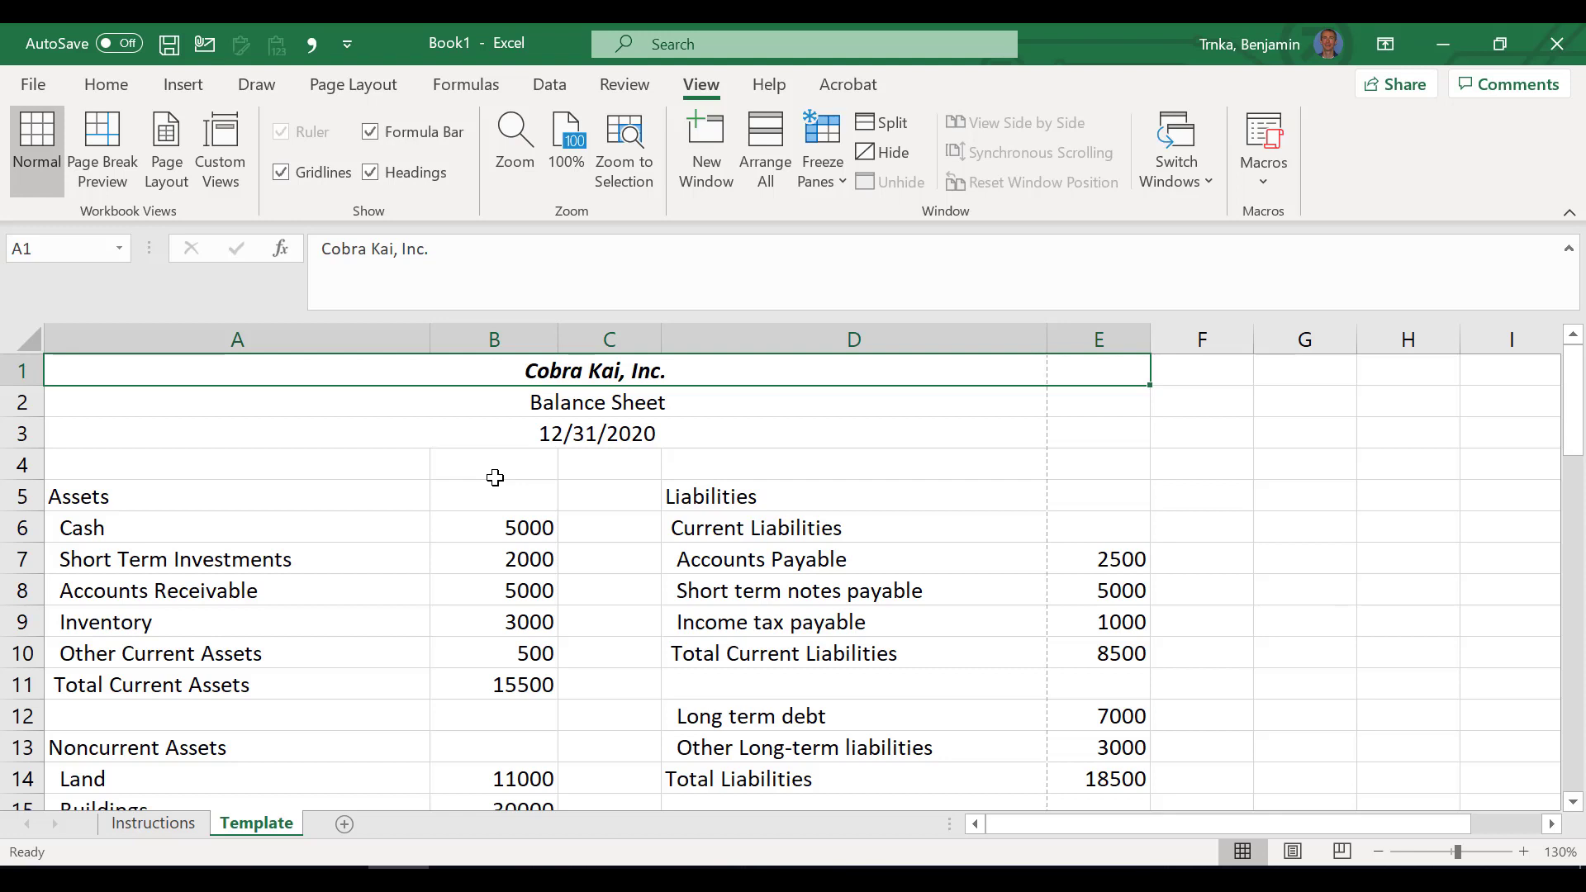
pyautogui.press('Down')
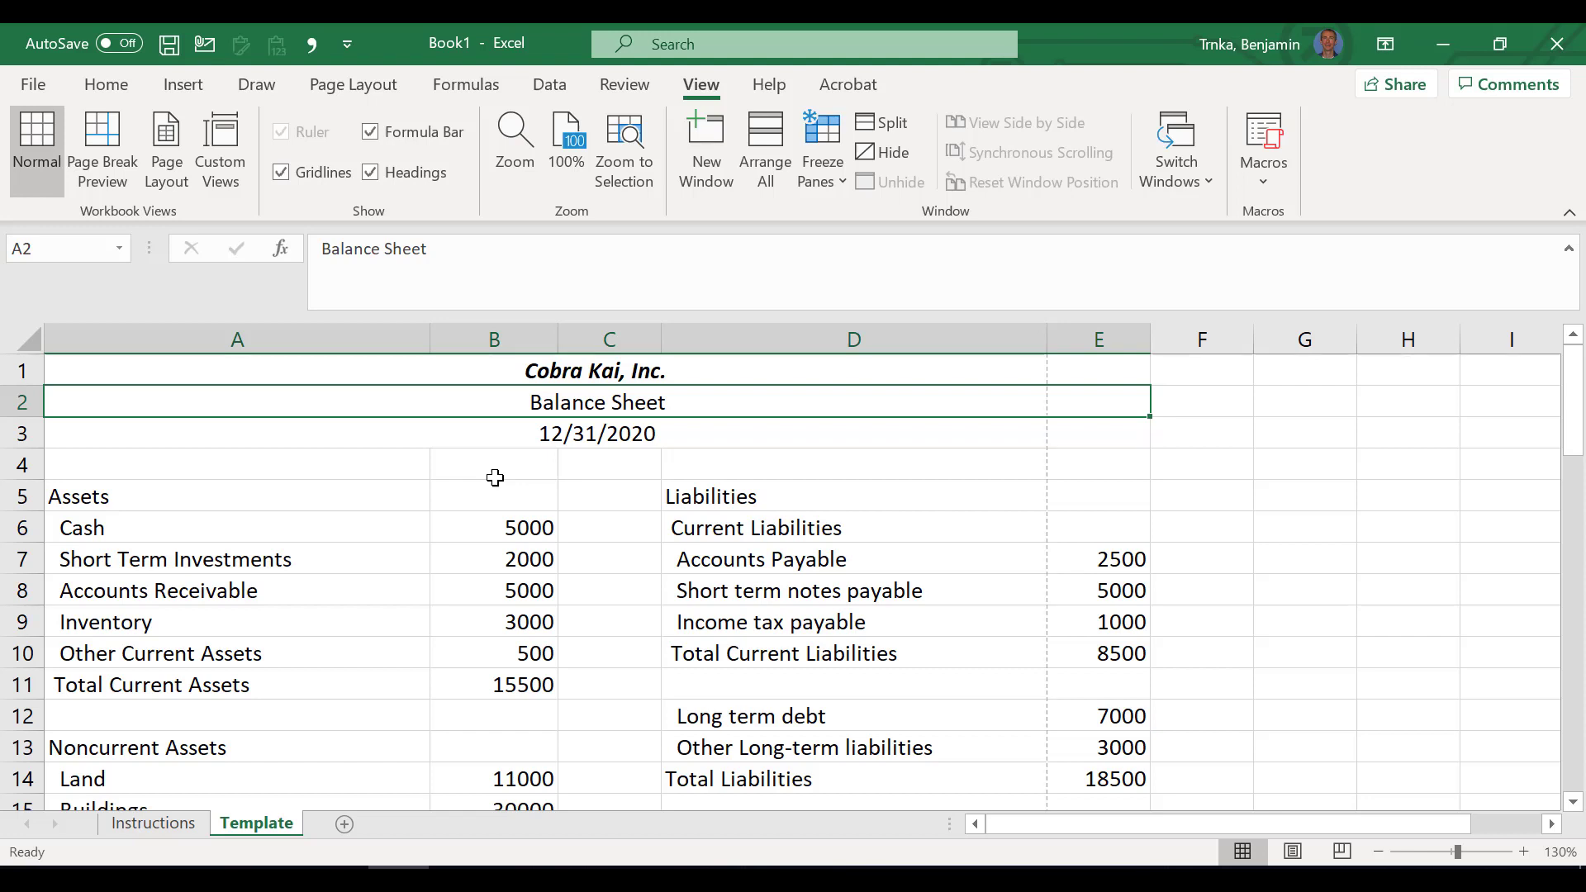
# Step: Bold and italicize the Balance Sheet and 12/31/2020 heading rows
pyautogui.hotkey('shift', 'Down')
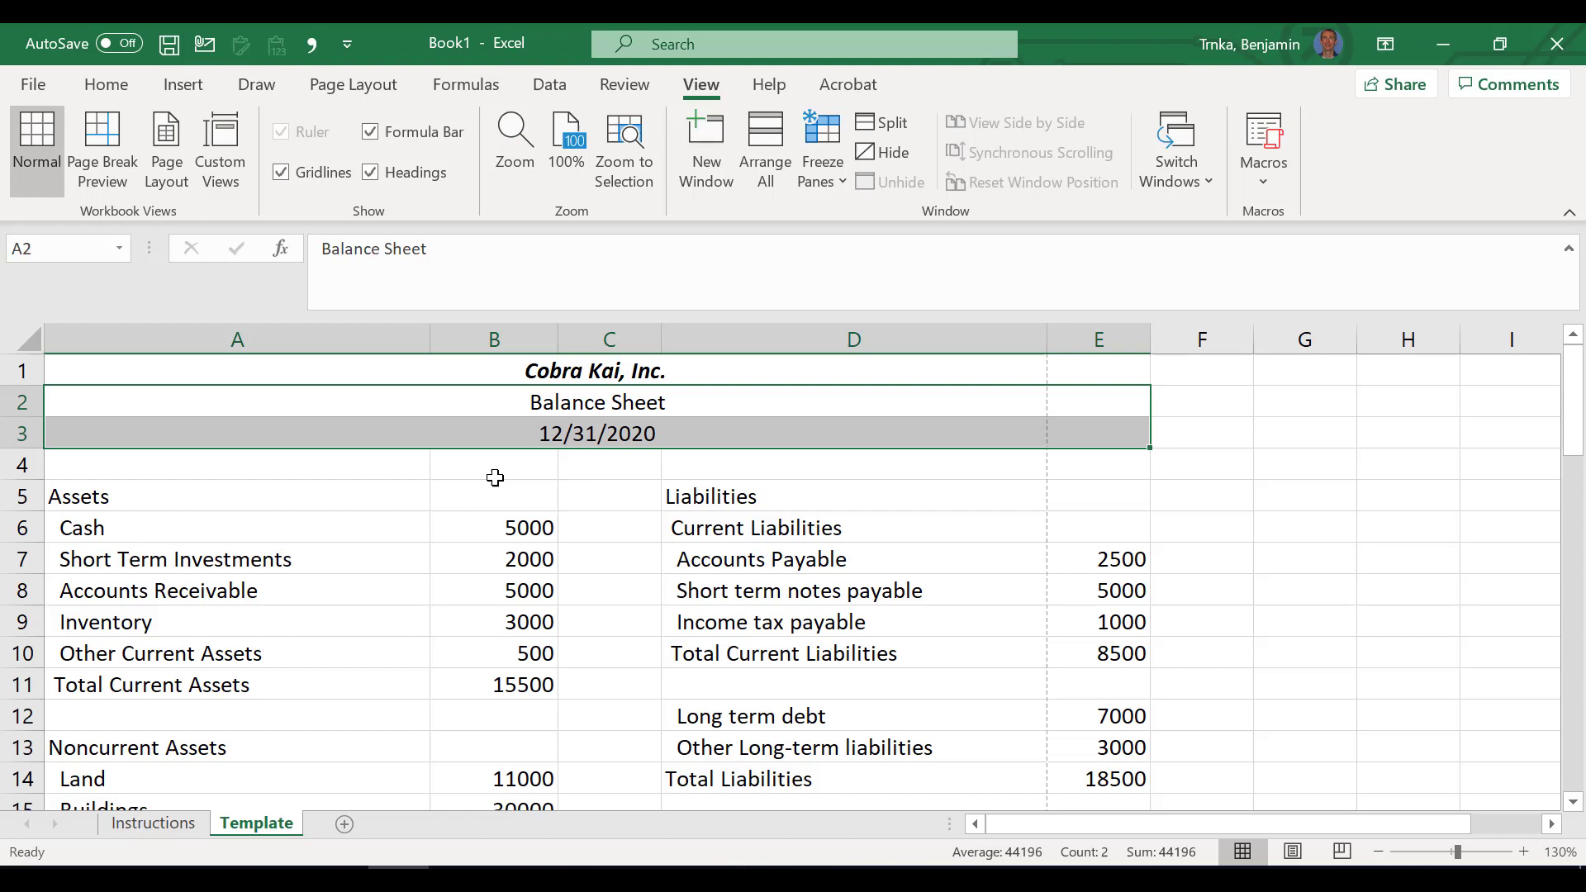
pyautogui.hotkey('ctrl', 'b')
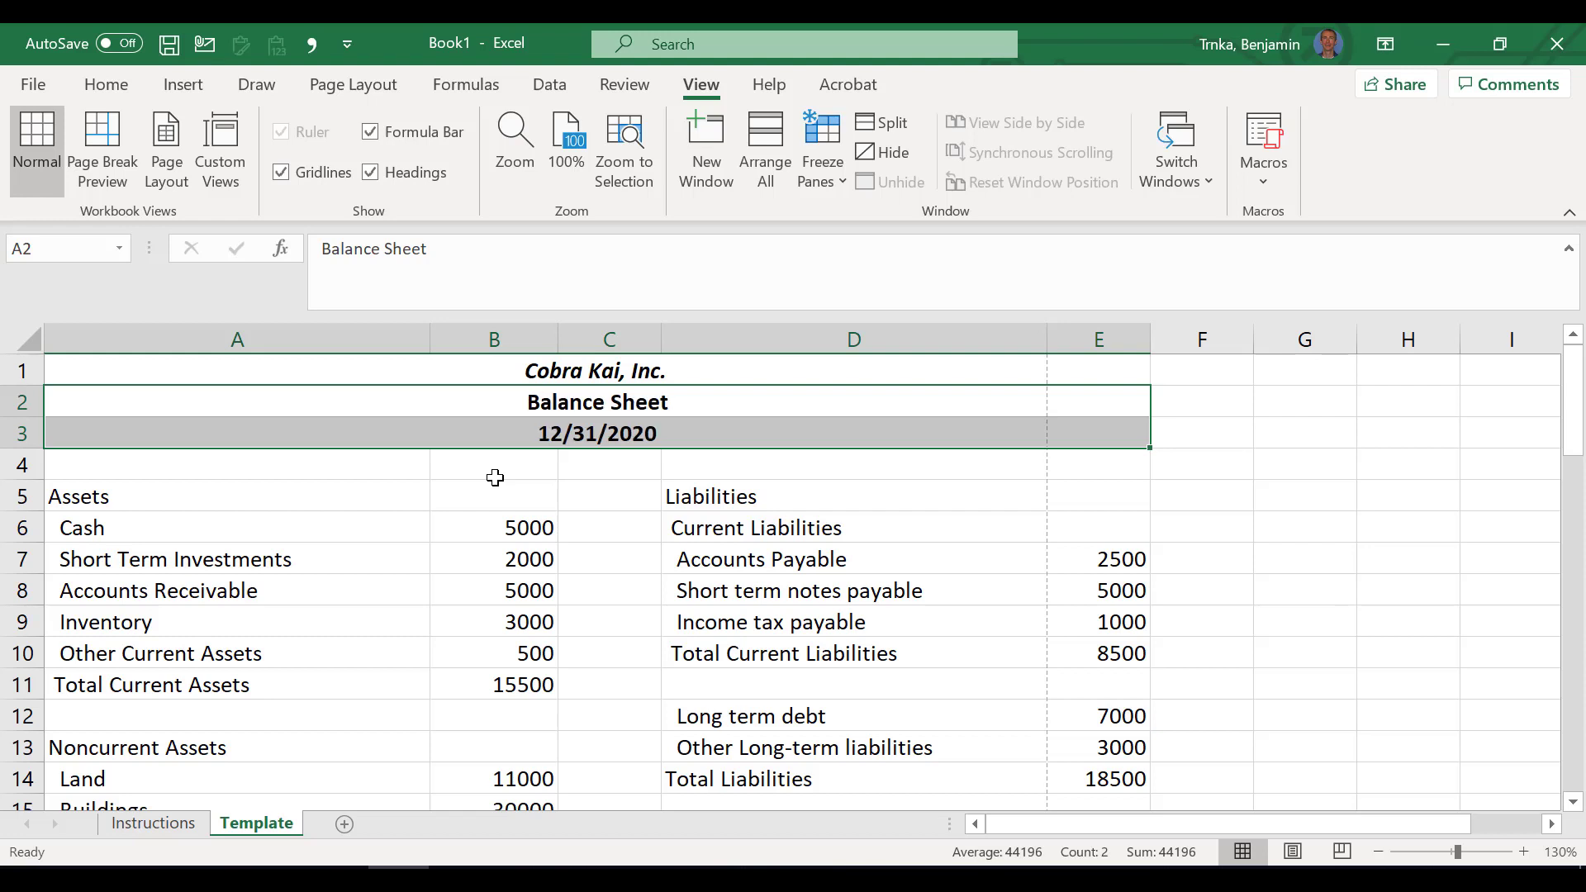
pyautogui.hotkey('ctrl', 'i')
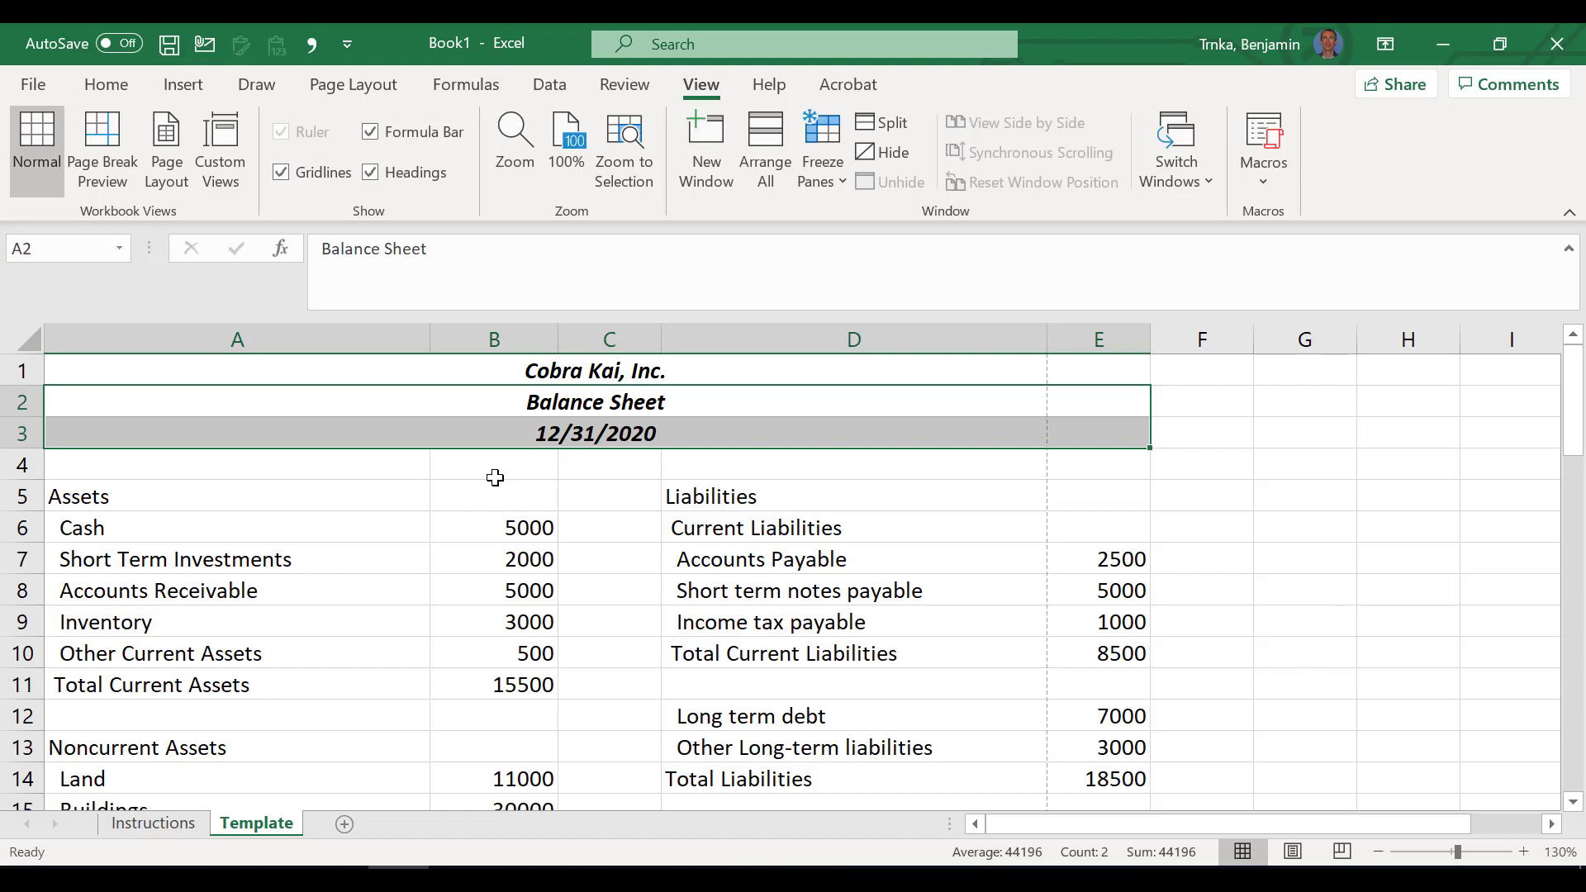
pyautogui.press('Down')
pyautogui.press('Down')
pyautogui.press('Down')
pyautogui.press('Down')
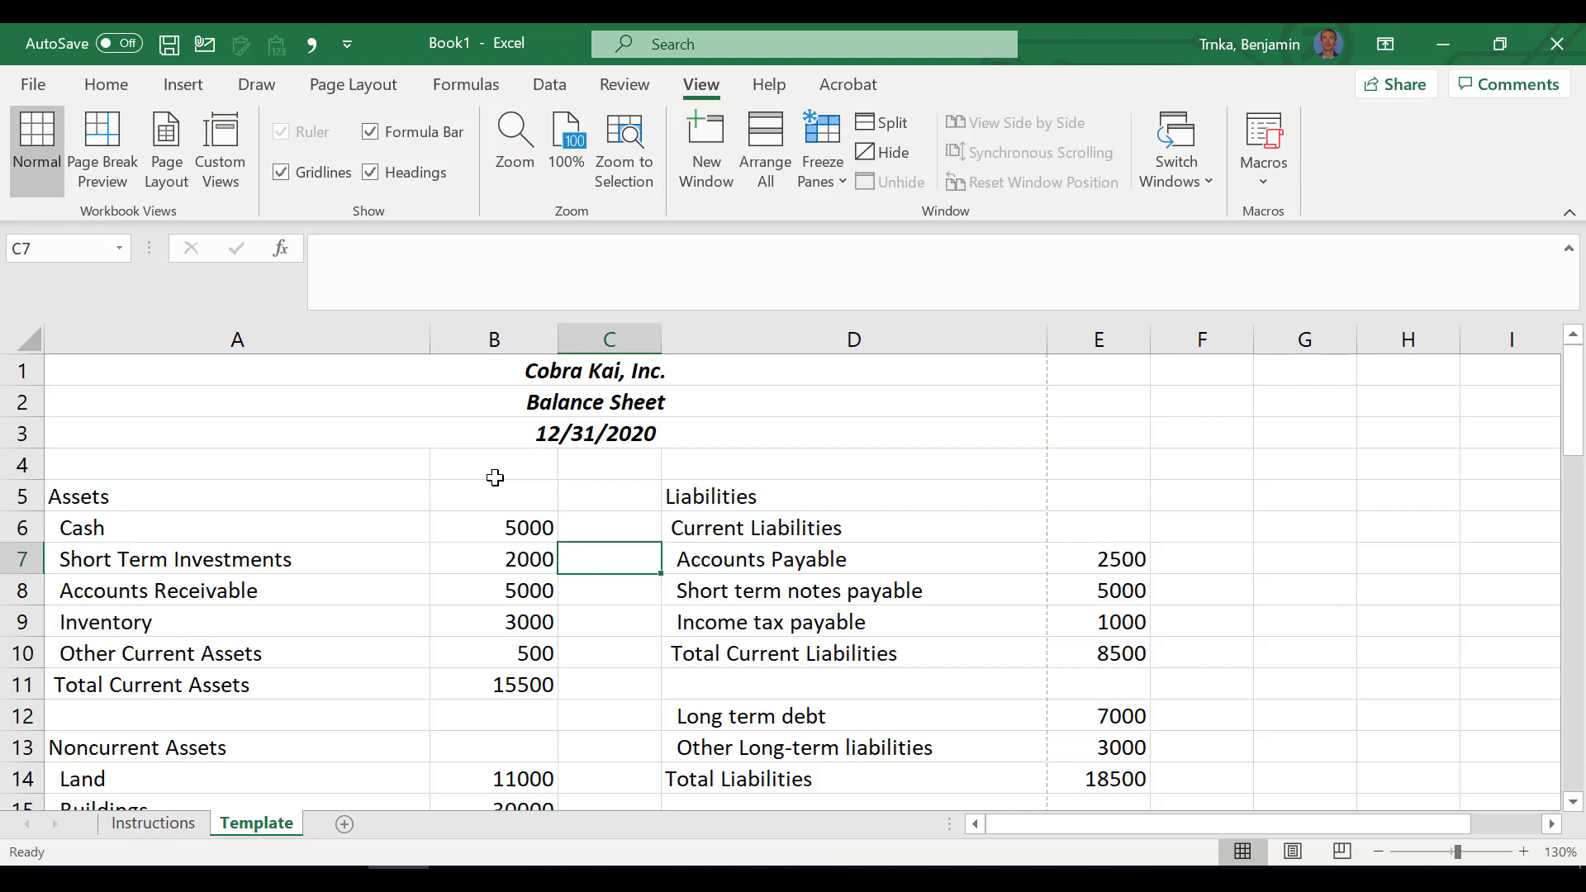
pyautogui.hotkey('shift', 'Left')
pyautogui.hotkey('shift', 'Left')
pyautogui.hotkey('shift', 'Right')
pyautogui.hotkey('shift', 'Right')
pyautogui.hotkey('shift', 'Right')
pyautogui.hotkey('shift', 'Right')
pyautogui.hotkey('shift', 'Left')
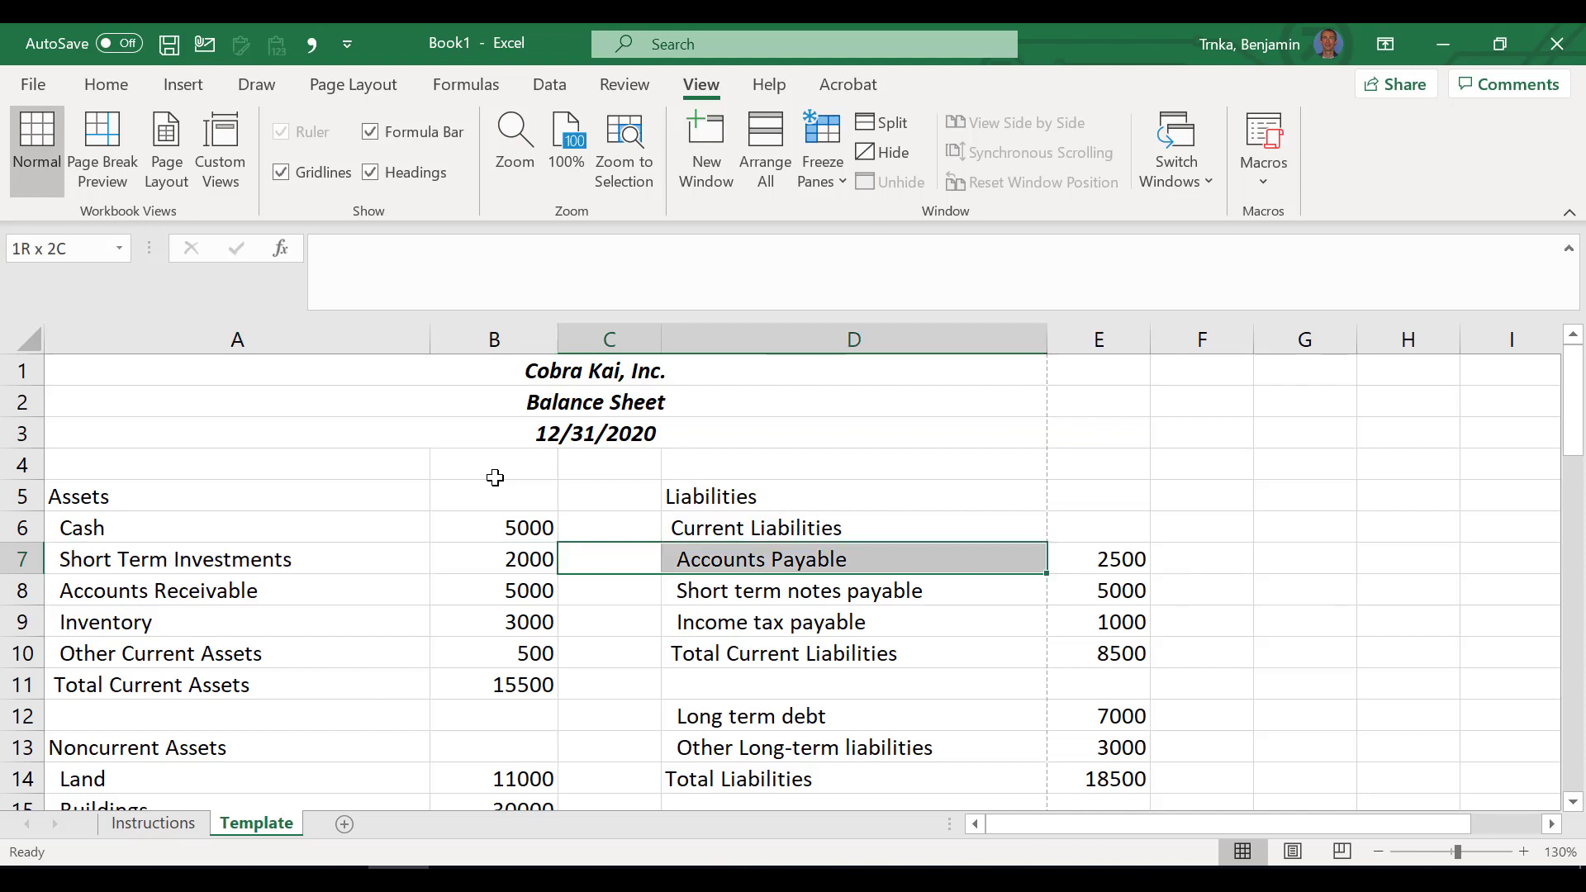
pyautogui.hotkey('shift', 'Up')
pyautogui.hotkey('shift', 'Up')
pyautogui.hotkey('shift', 'Up')
pyautogui.hotkey('shift', 'Down')
pyautogui.hotkey('shift', 'Down')
pyautogui.hotkey('shift', 'Down')
pyautogui.hotkey('shift', 'Left')
pyautogui.hotkey('shift', 'Left')
pyautogui.hotkey('shift', 'Down')
pyautogui.hotkey('shift', 'Down')
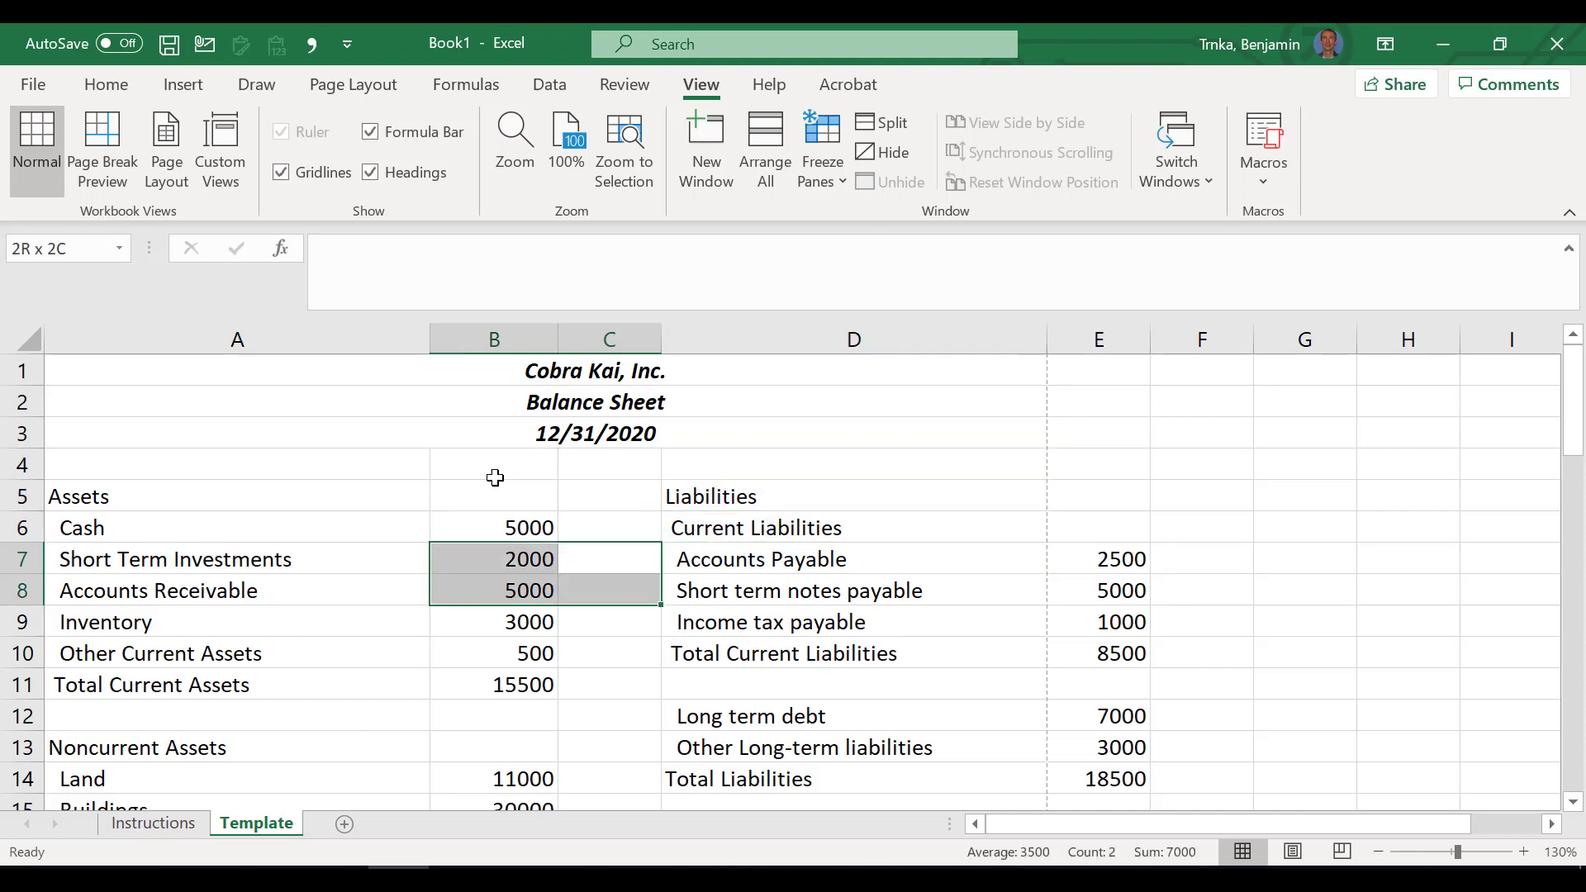
pyautogui.hotkey('shift', 'Right')
pyautogui.hotkey('shift', 'Up')
pyautogui.hotkey('shift', 'Up')
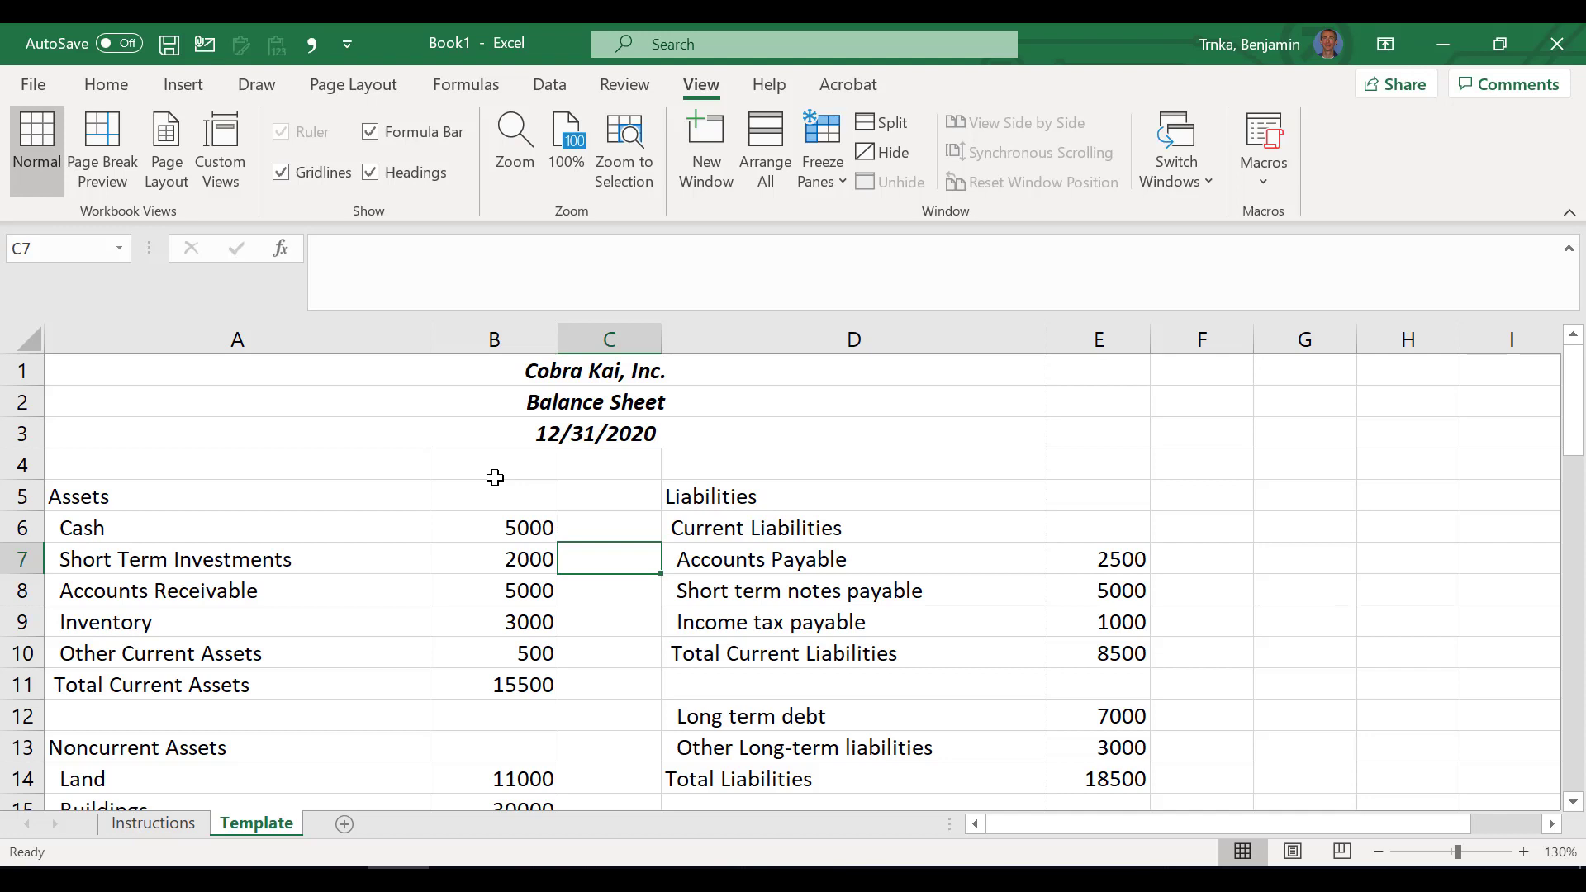
pyautogui.press('Left')
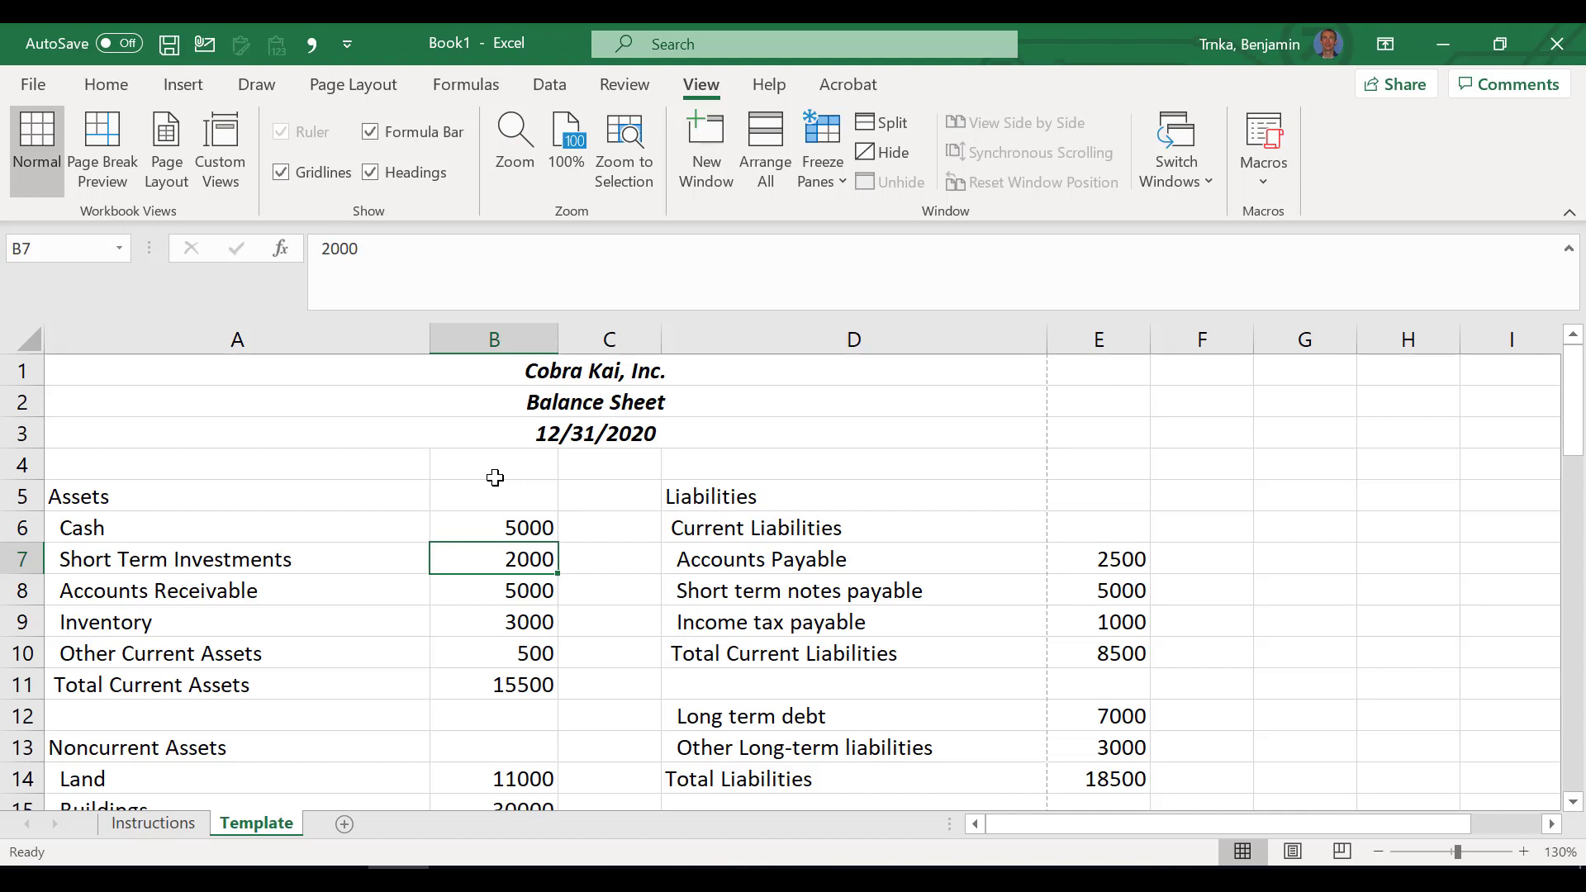
pyautogui.press('Right')
pyautogui.press('Right')
pyautogui.press('Right')
pyautogui.press('Right')
pyautogui.press('Right')
pyautogui.press('Right')
pyautogui.press('Left')
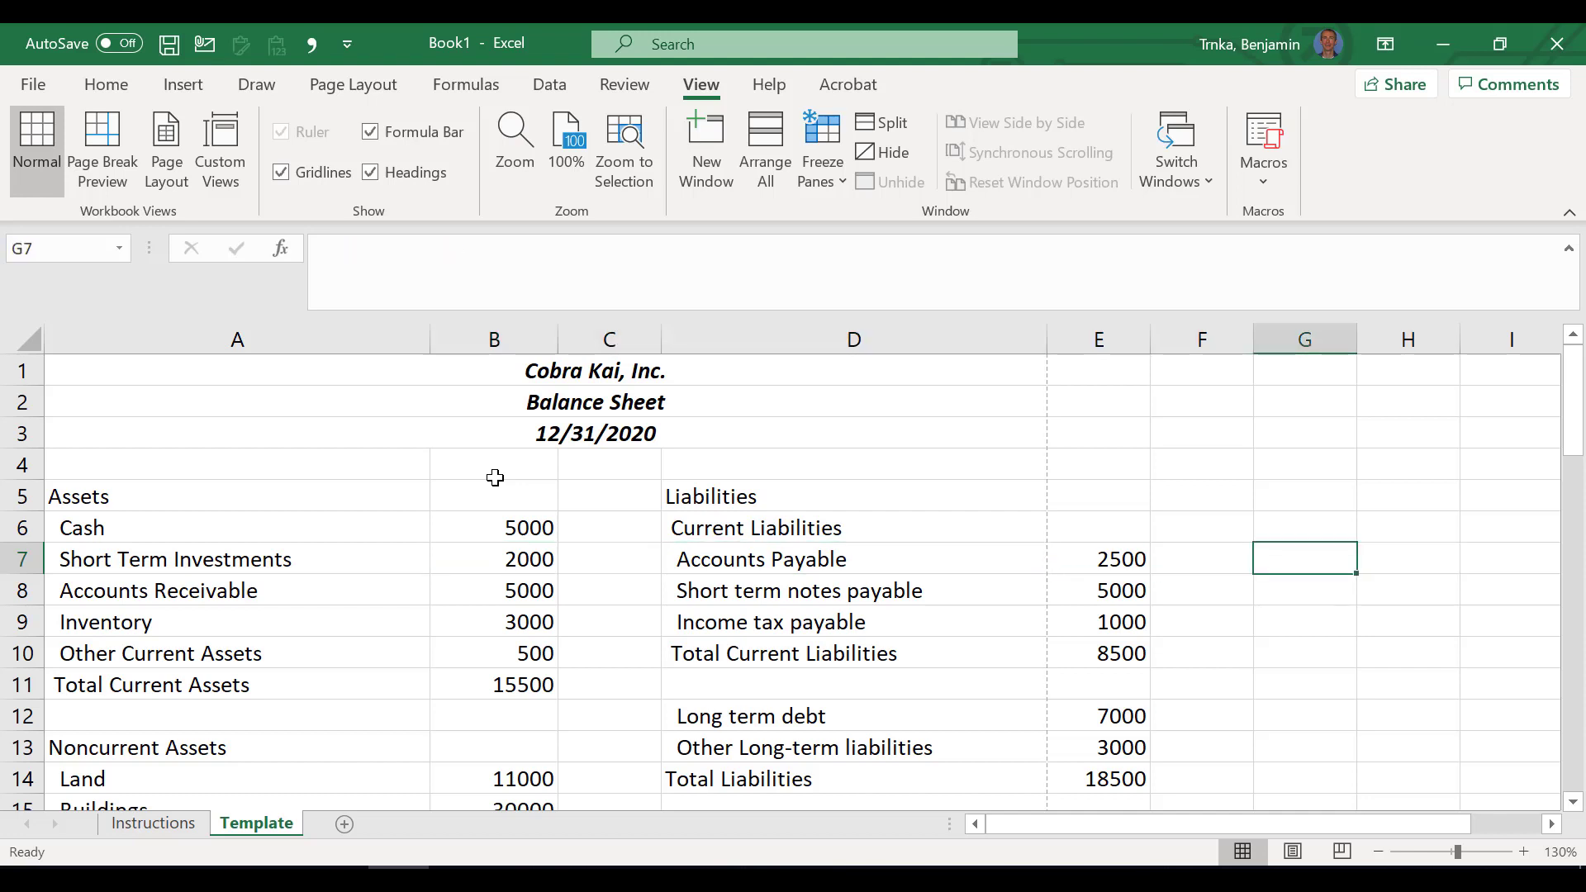
pyautogui.write('73452')
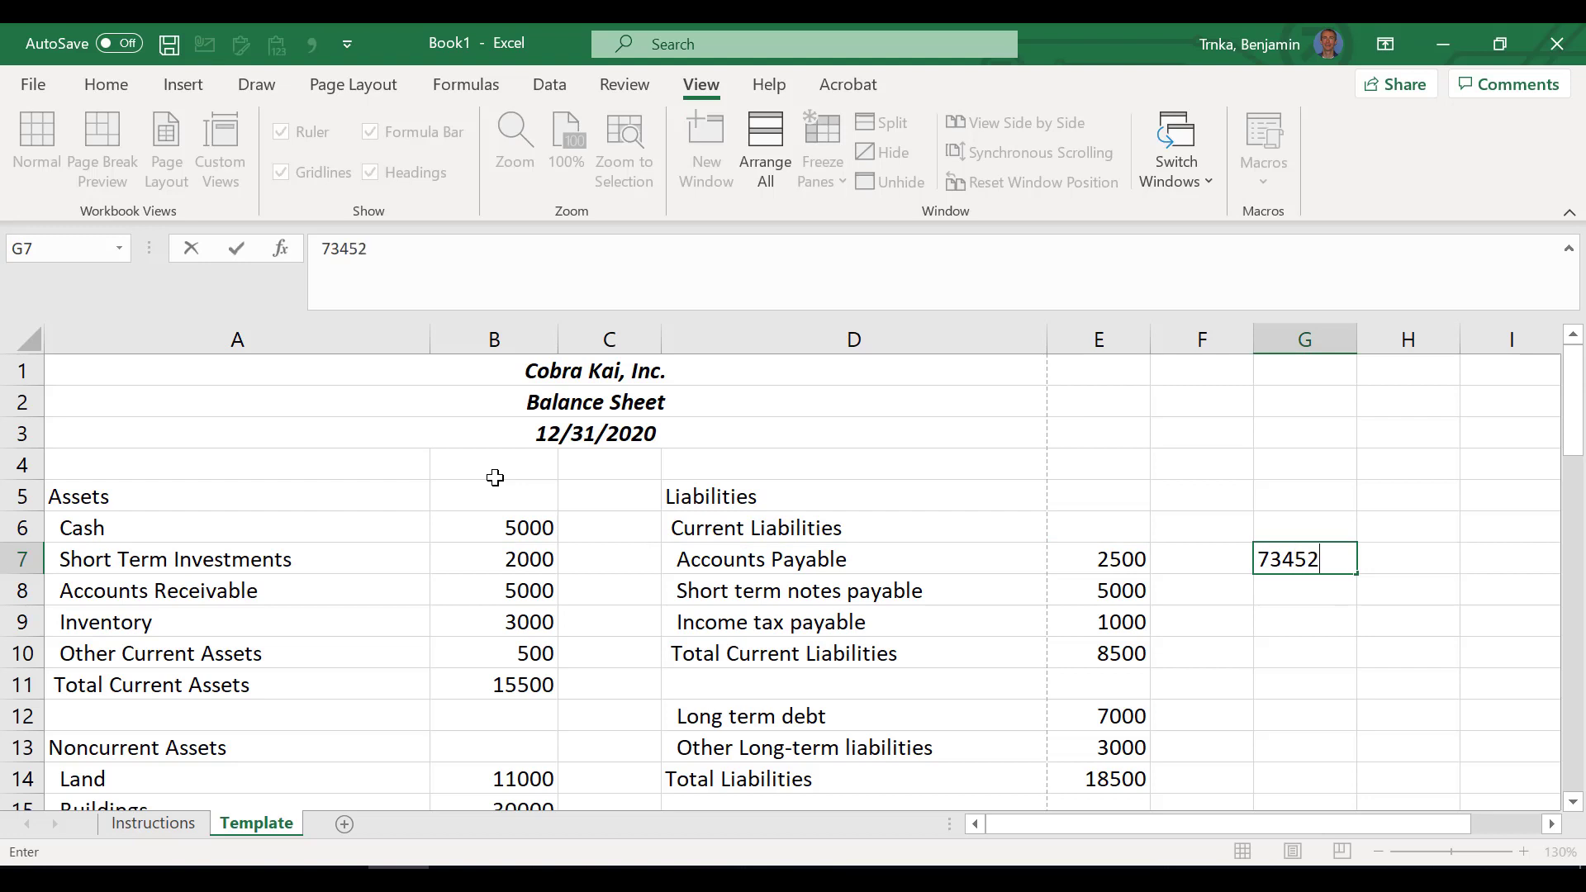
pyautogui.write('456871')
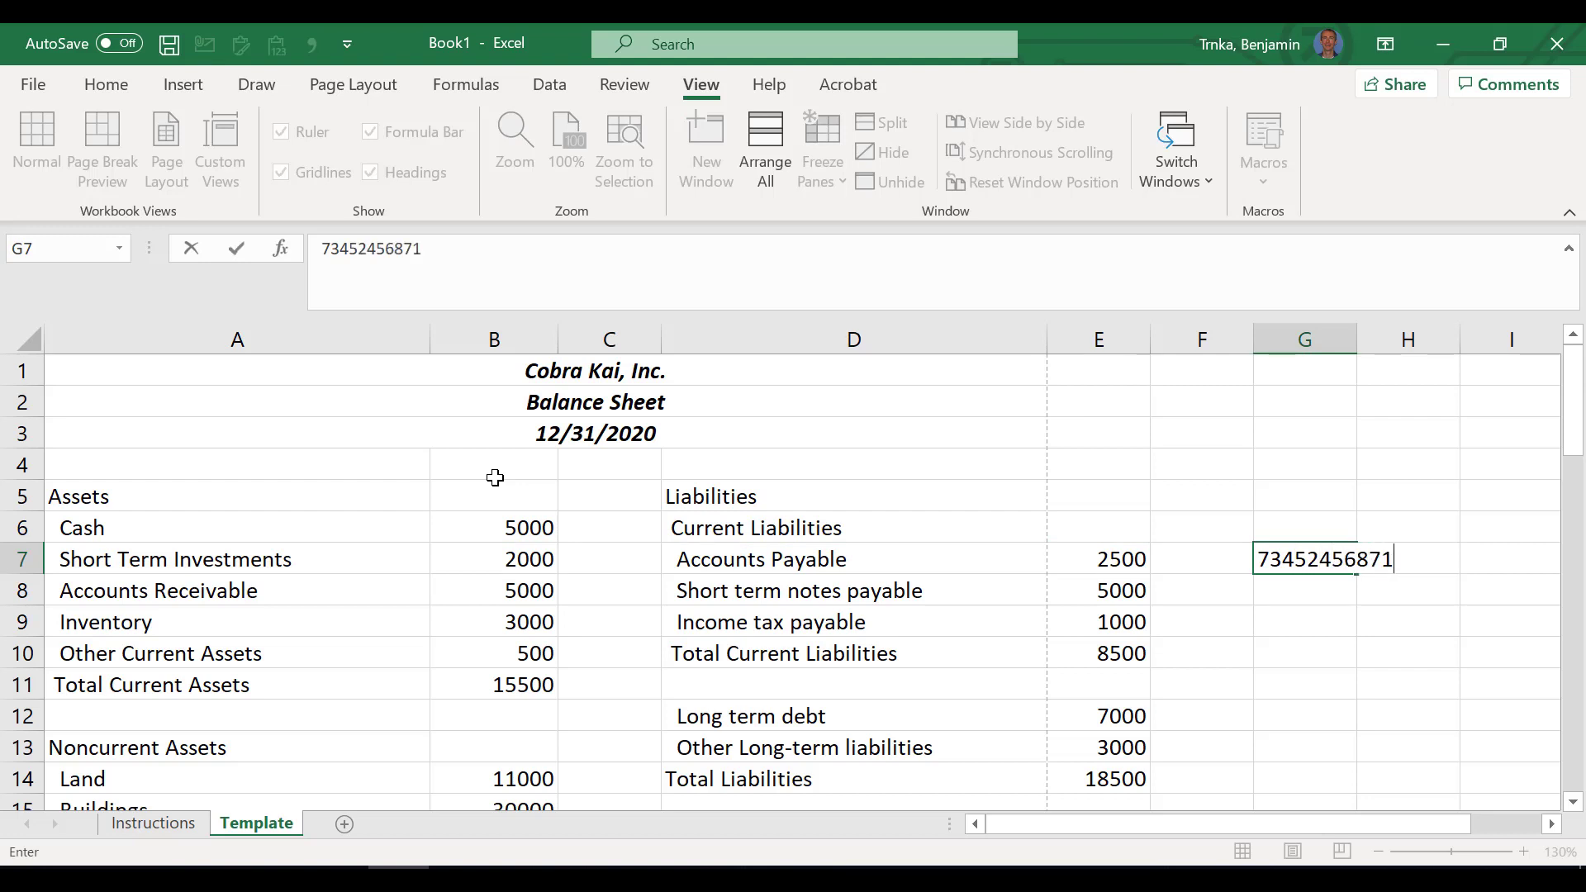
pyautogui.press('Return')
pyautogui.press('Up')
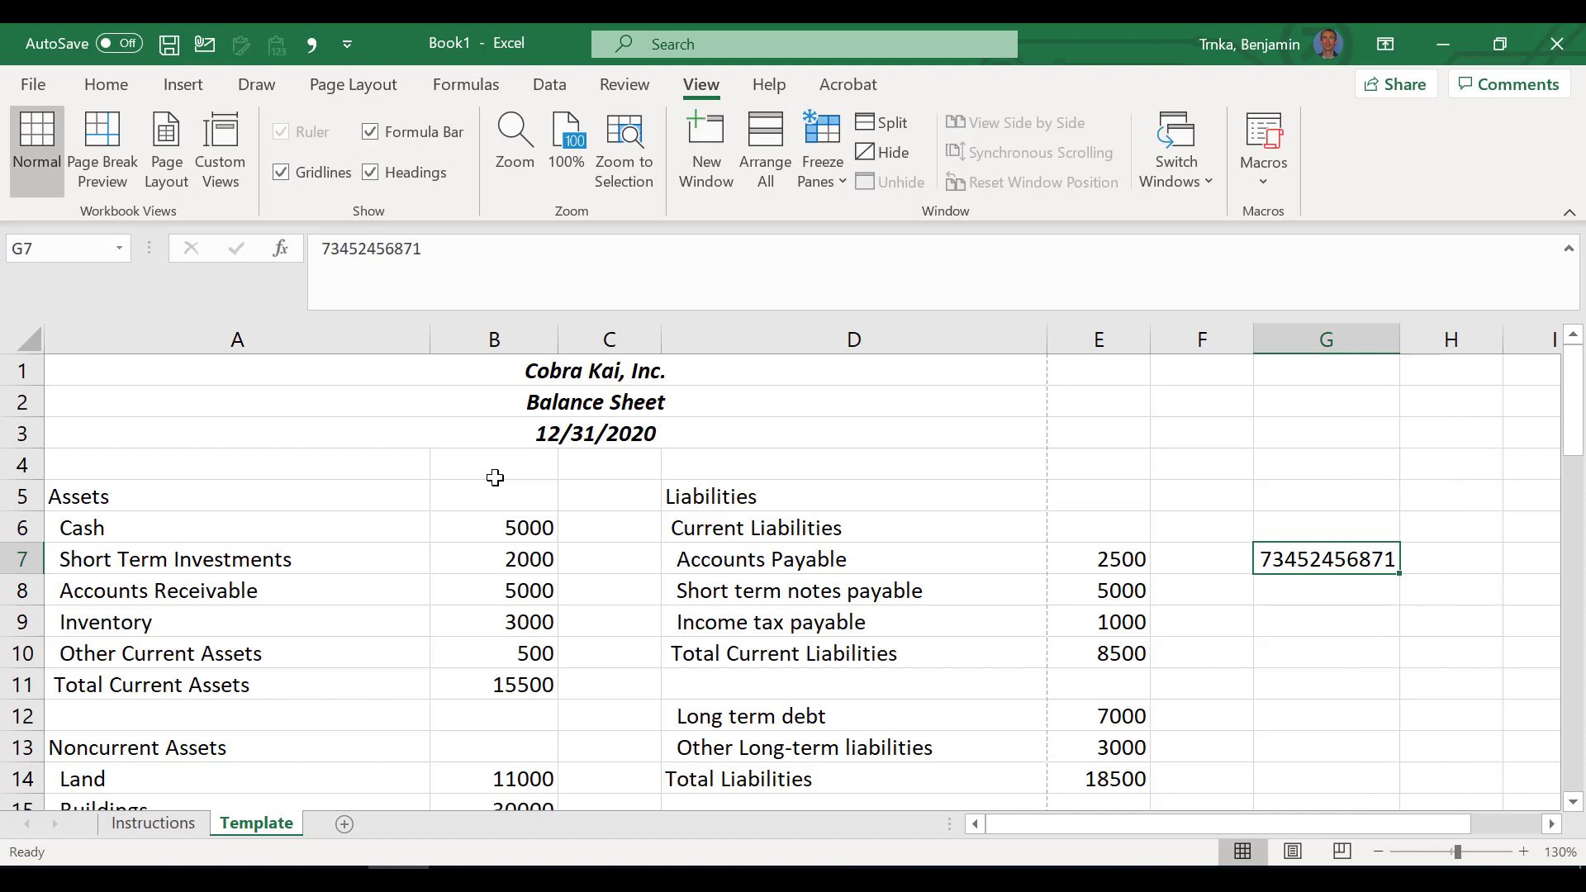
pyautogui.hotkey('ctrl', 'z')
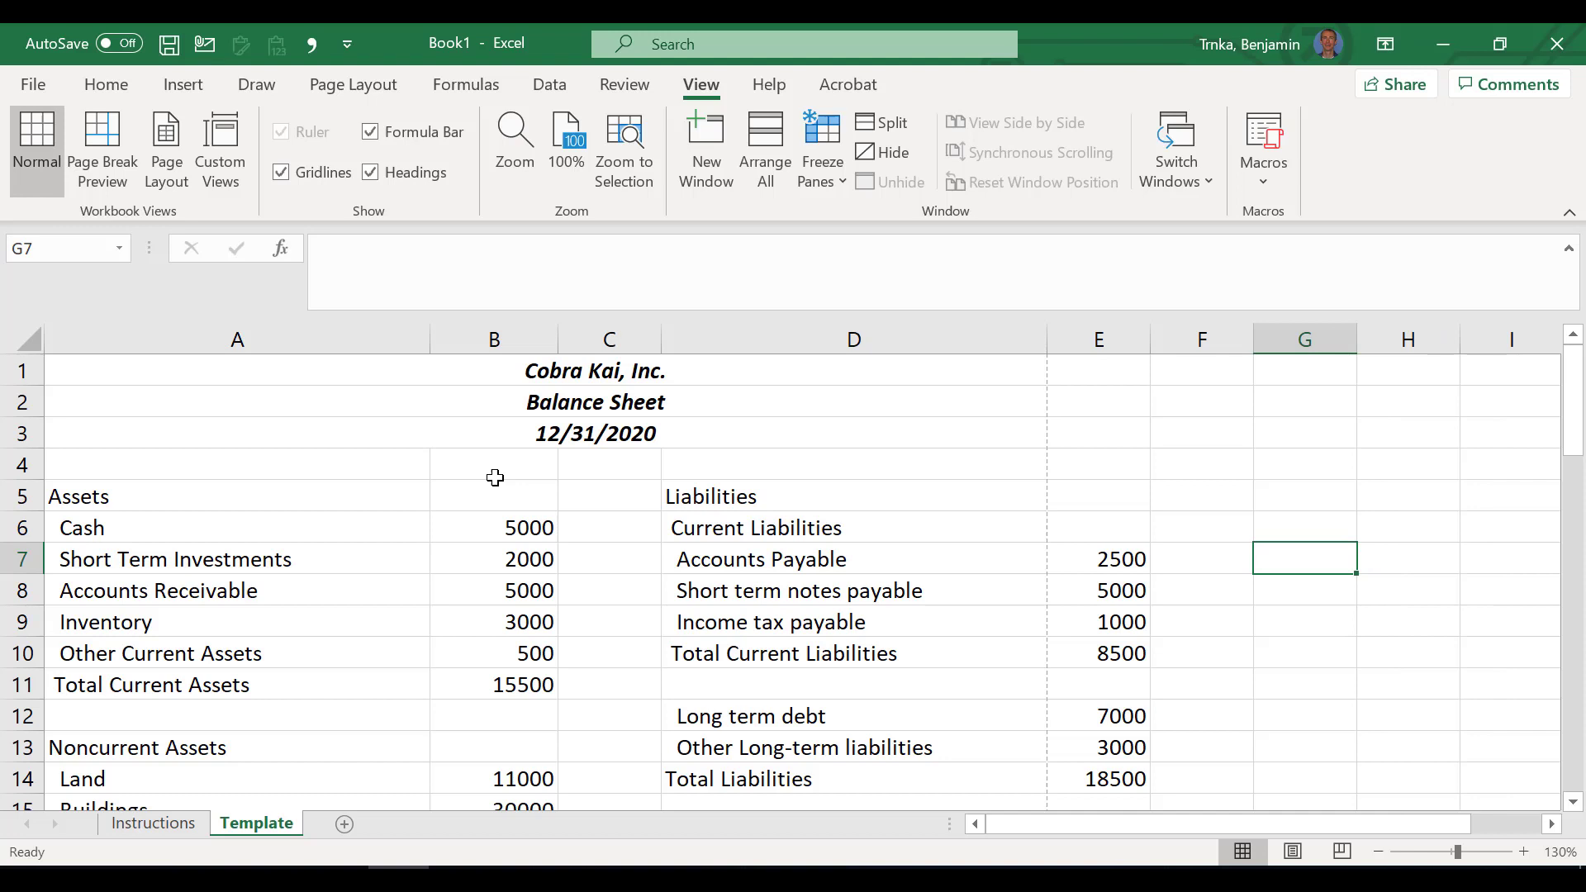
pyautogui.press('Left')
pyautogui.press('Left')
pyautogui.press('Left')
pyautogui.press('Left')
pyautogui.press('Left')
pyautogui.press('Left')
pyautogui.press('Up')
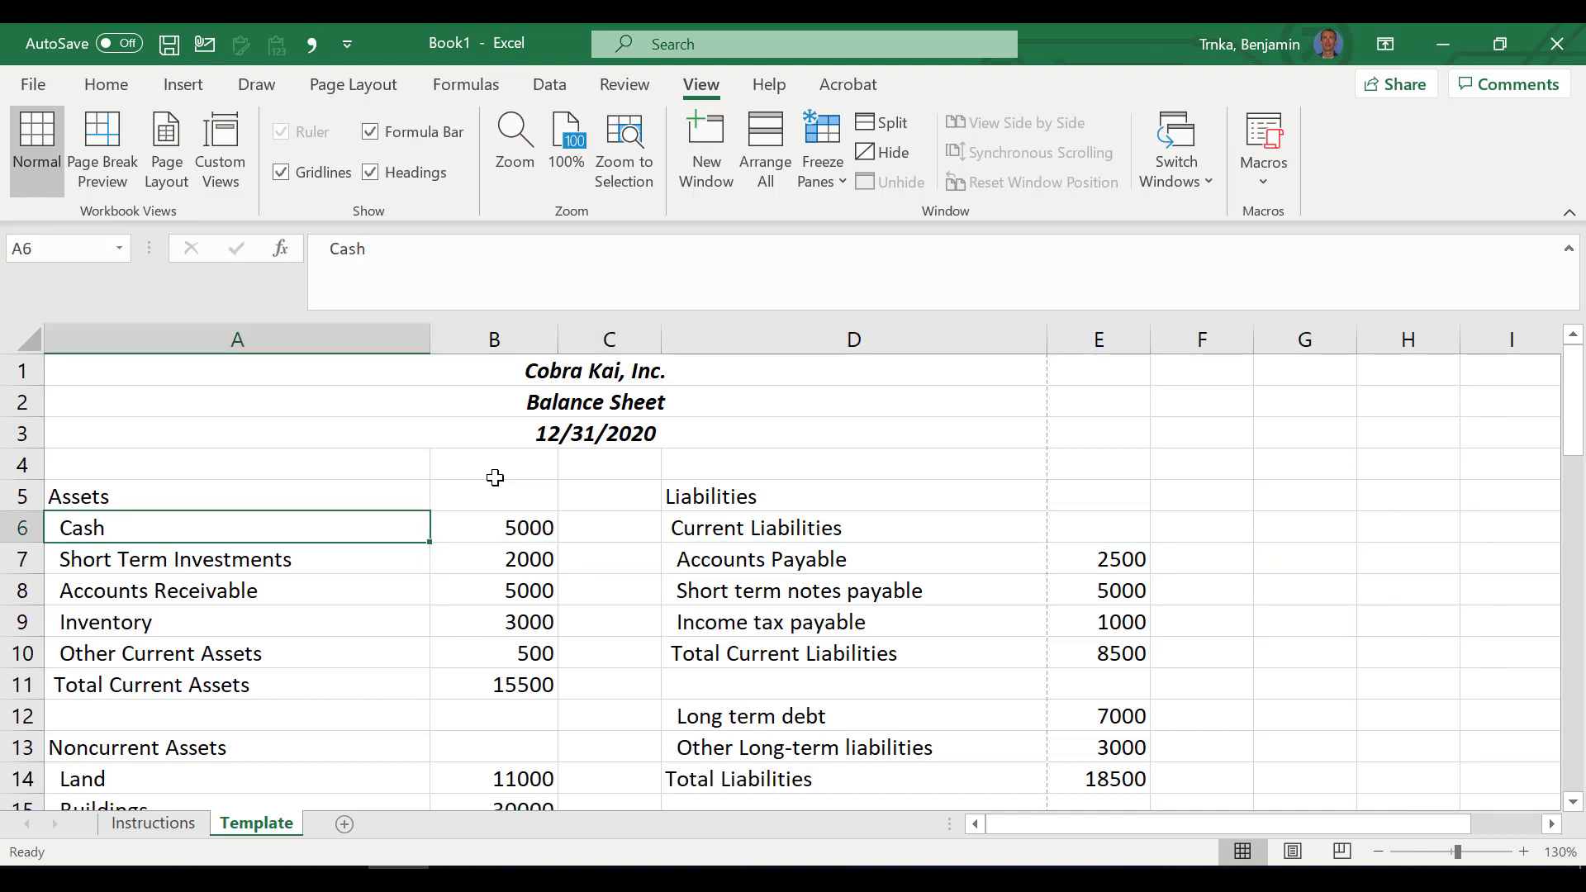
pyautogui.press('Right')
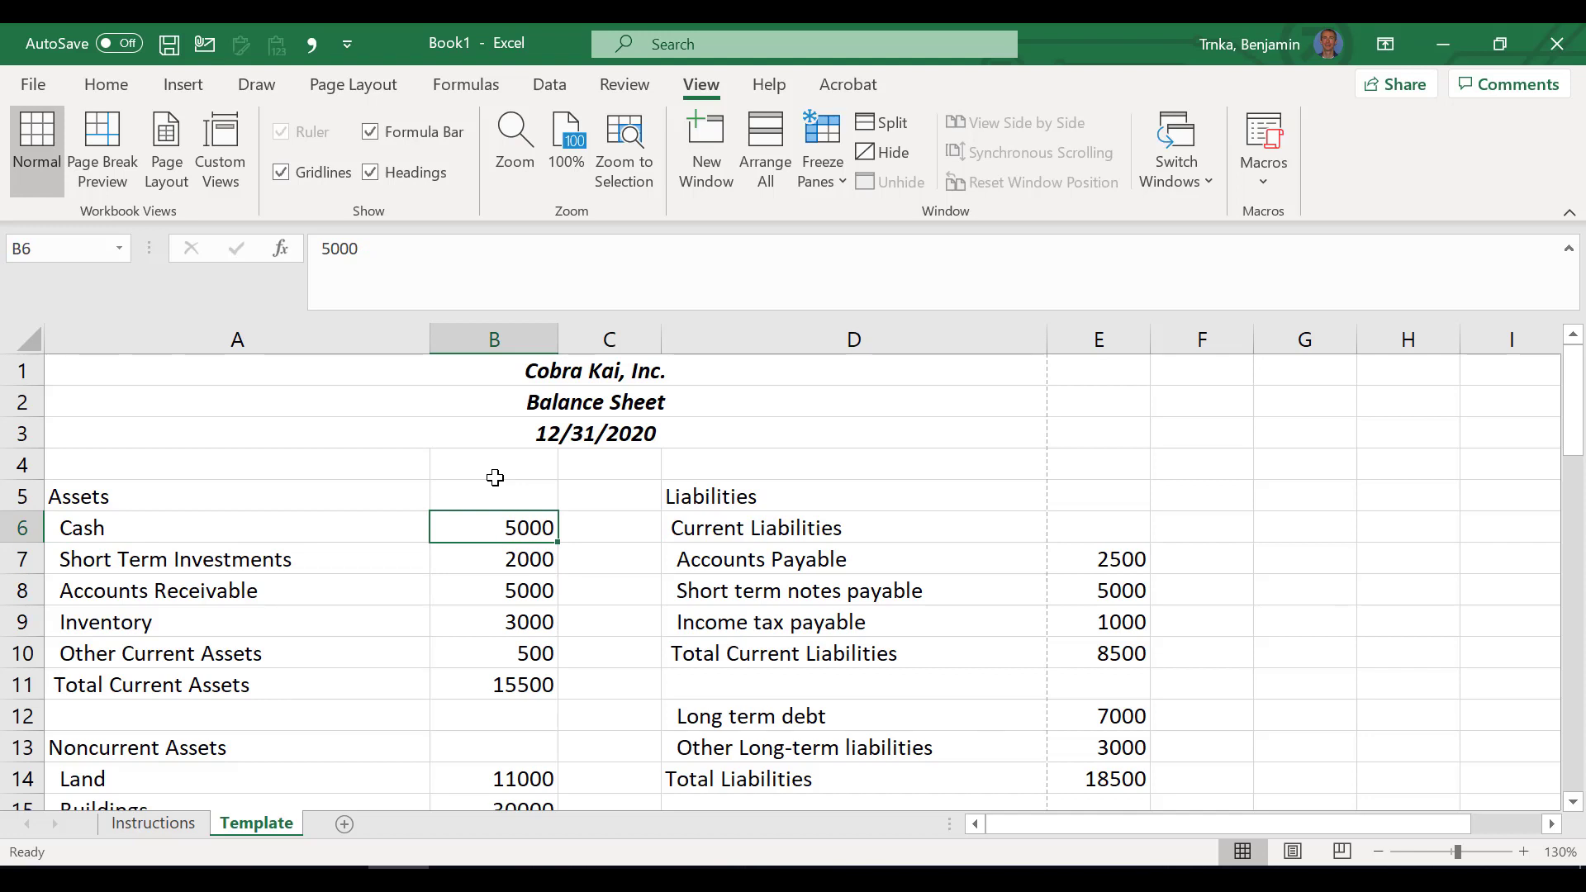
# Step: Give the Cash amount in B6 comma style with no decimals, showing 5,000
pyautogui.click(119, 91)
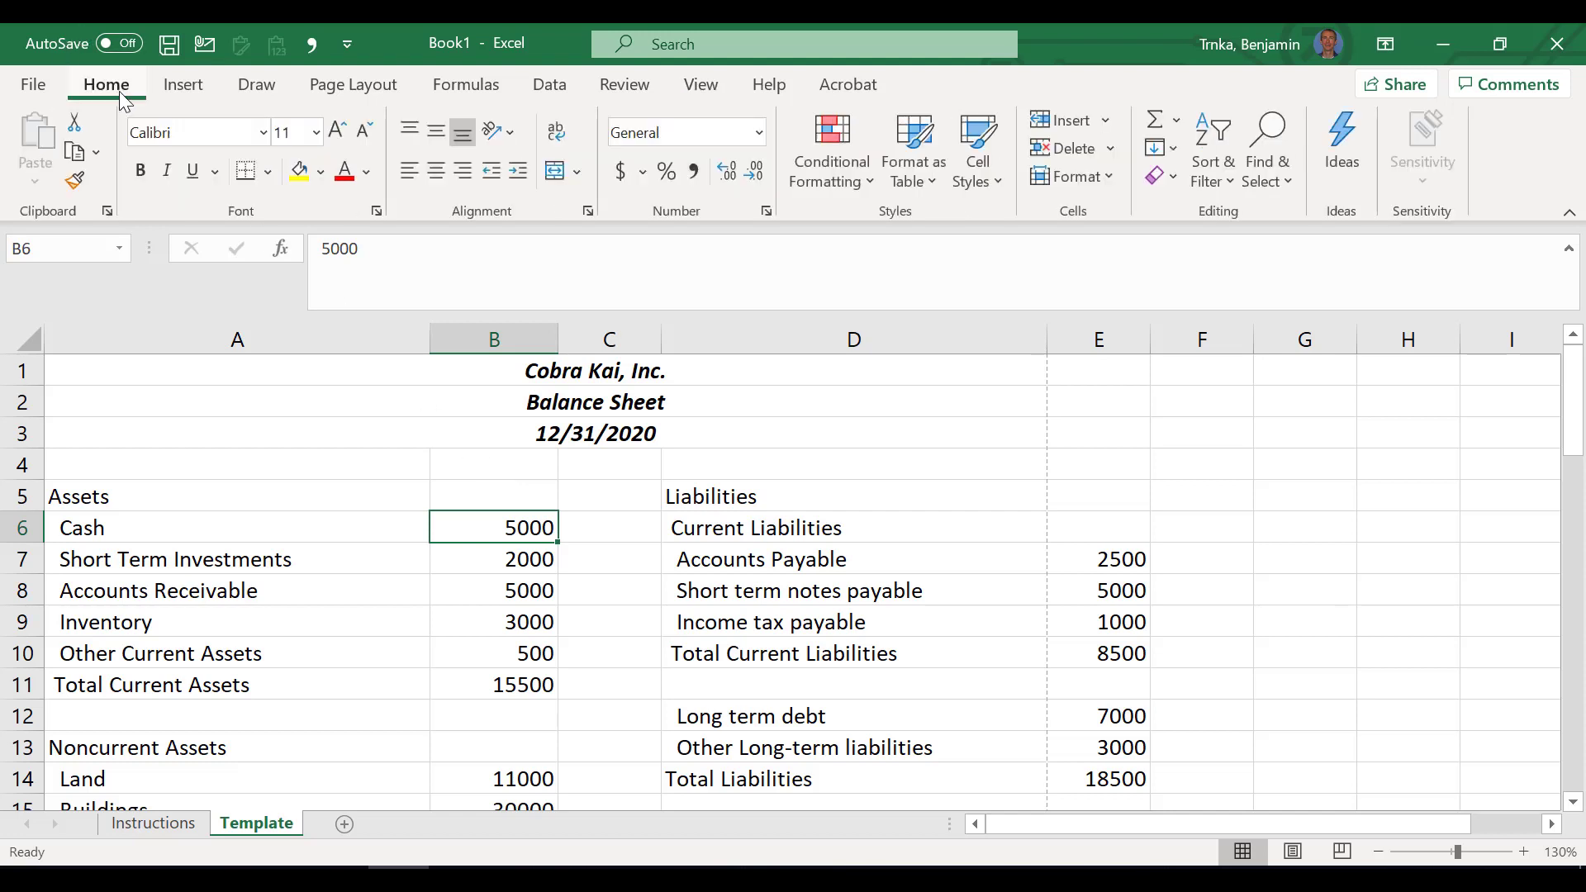
pyautogui.click(696, 170)
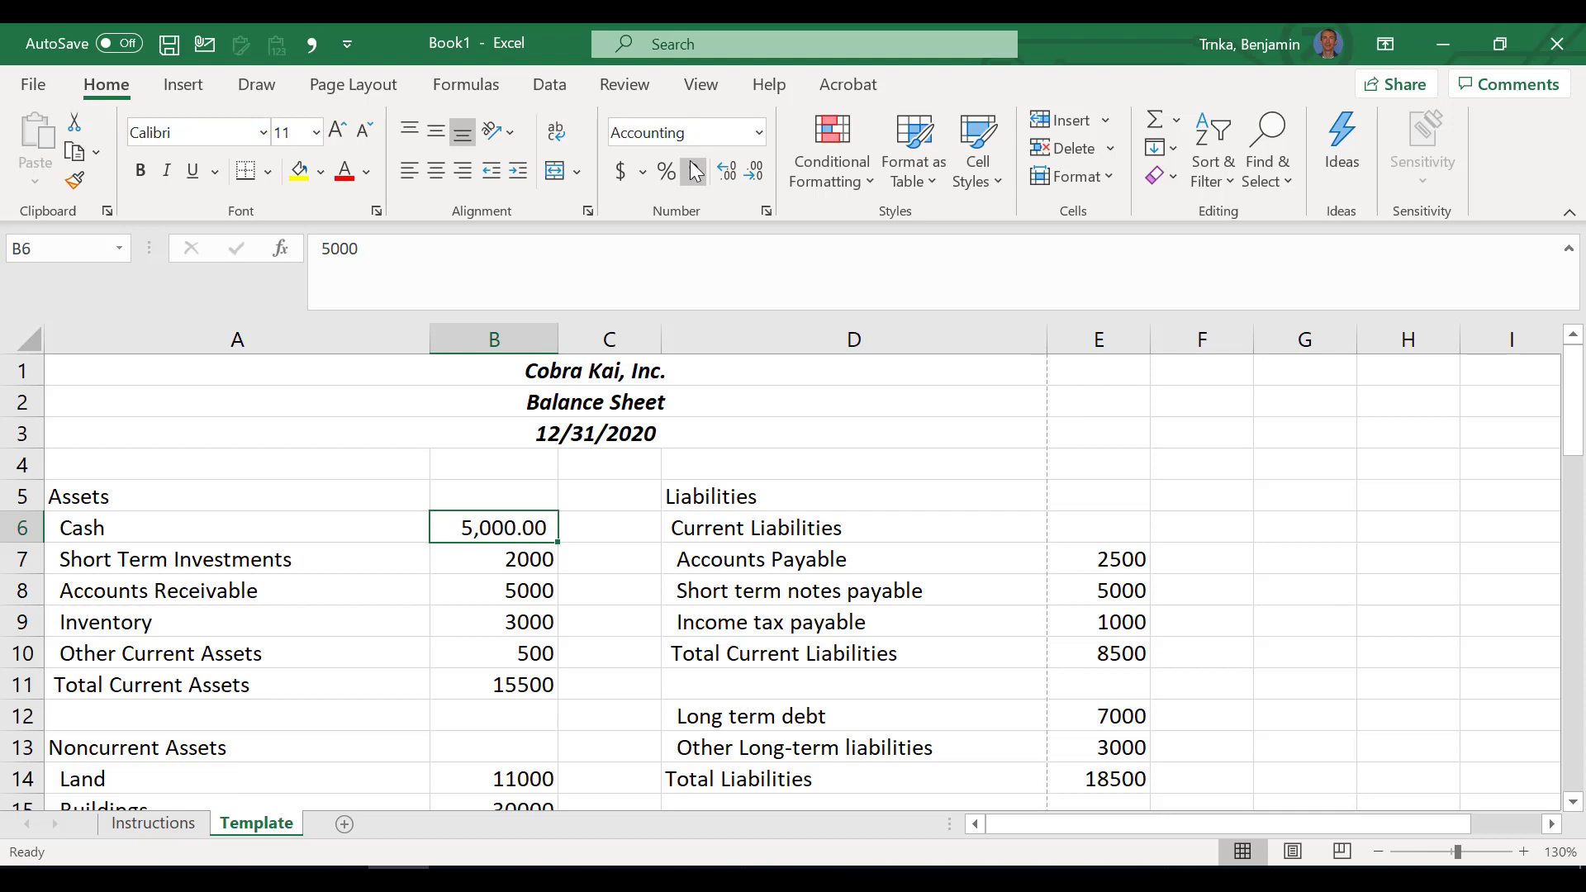
pyautogui.click(754, 169)
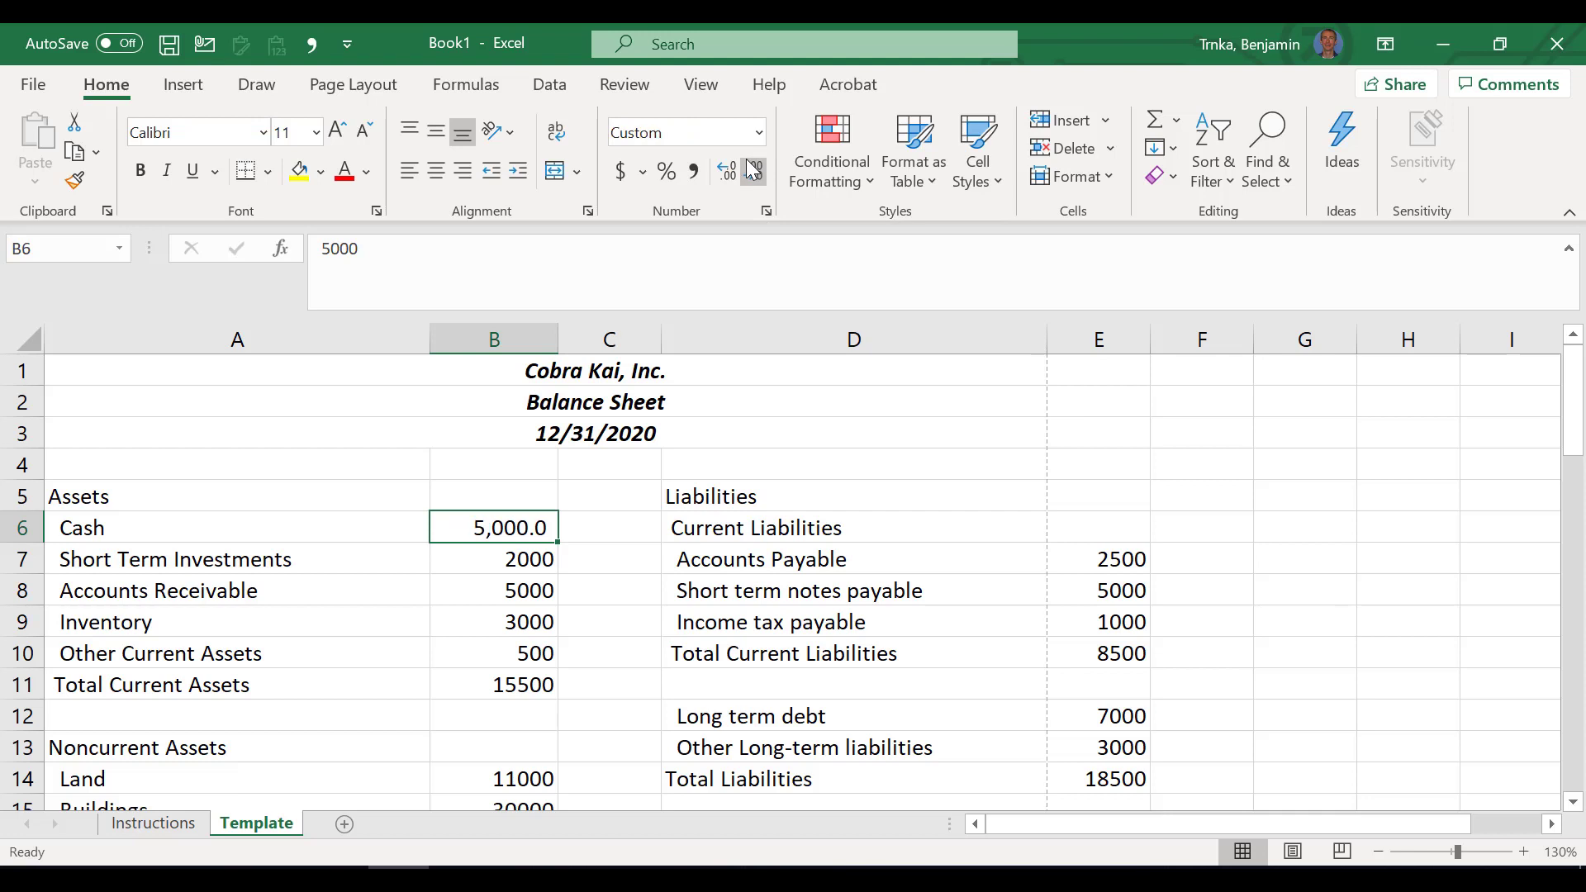
pyautogui.click(753, 169)
pyautogui.hotkey('ctrl', 'z')
pyautogui.hotkey('ctrl', 'z')
pyautogui.click(753, 170)
pyautogui.click(754, 170)
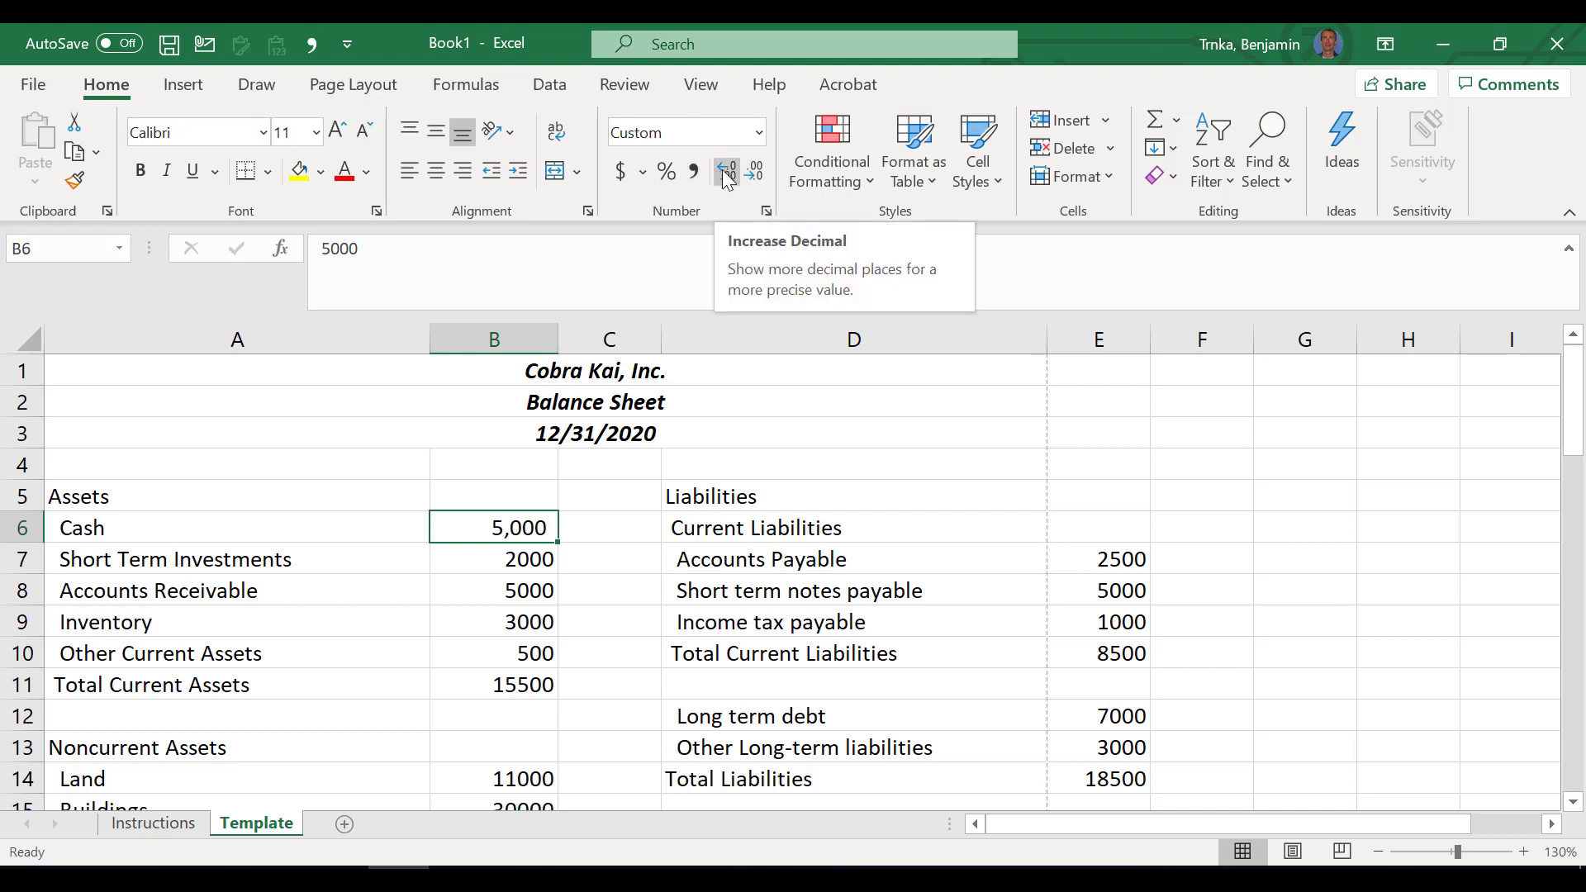
# Step: Try extra decimal places on B6, then reduce back so Cash reads 5,000
pyautogui.click(726, 173)
pyautogui.click(726, 173)
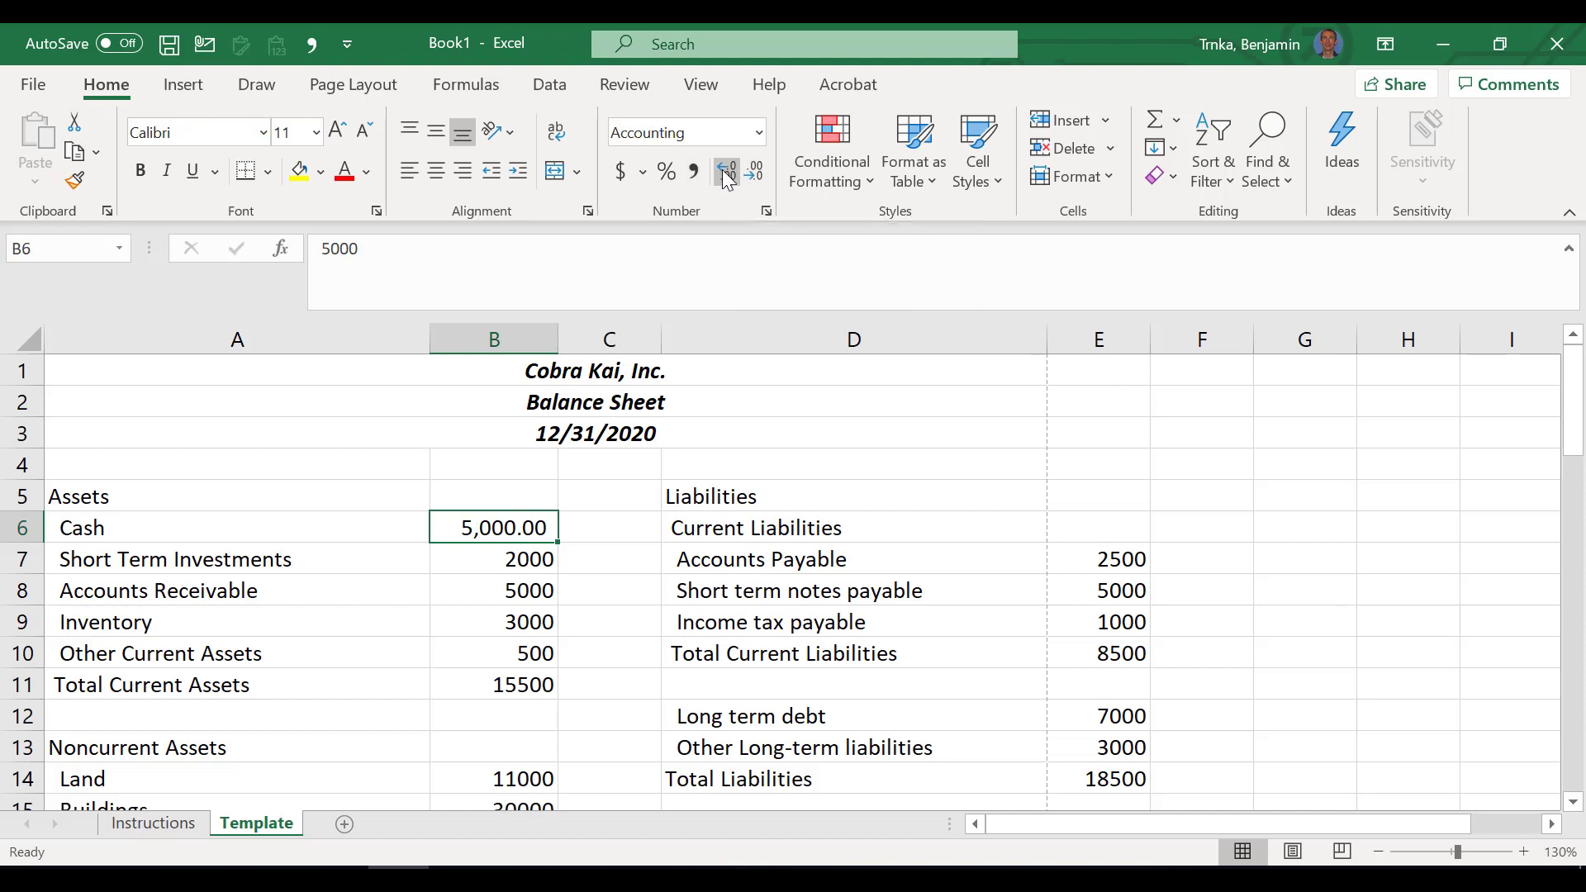
pyautogui.click(727, 173)
pyautogui.click(726, 173)
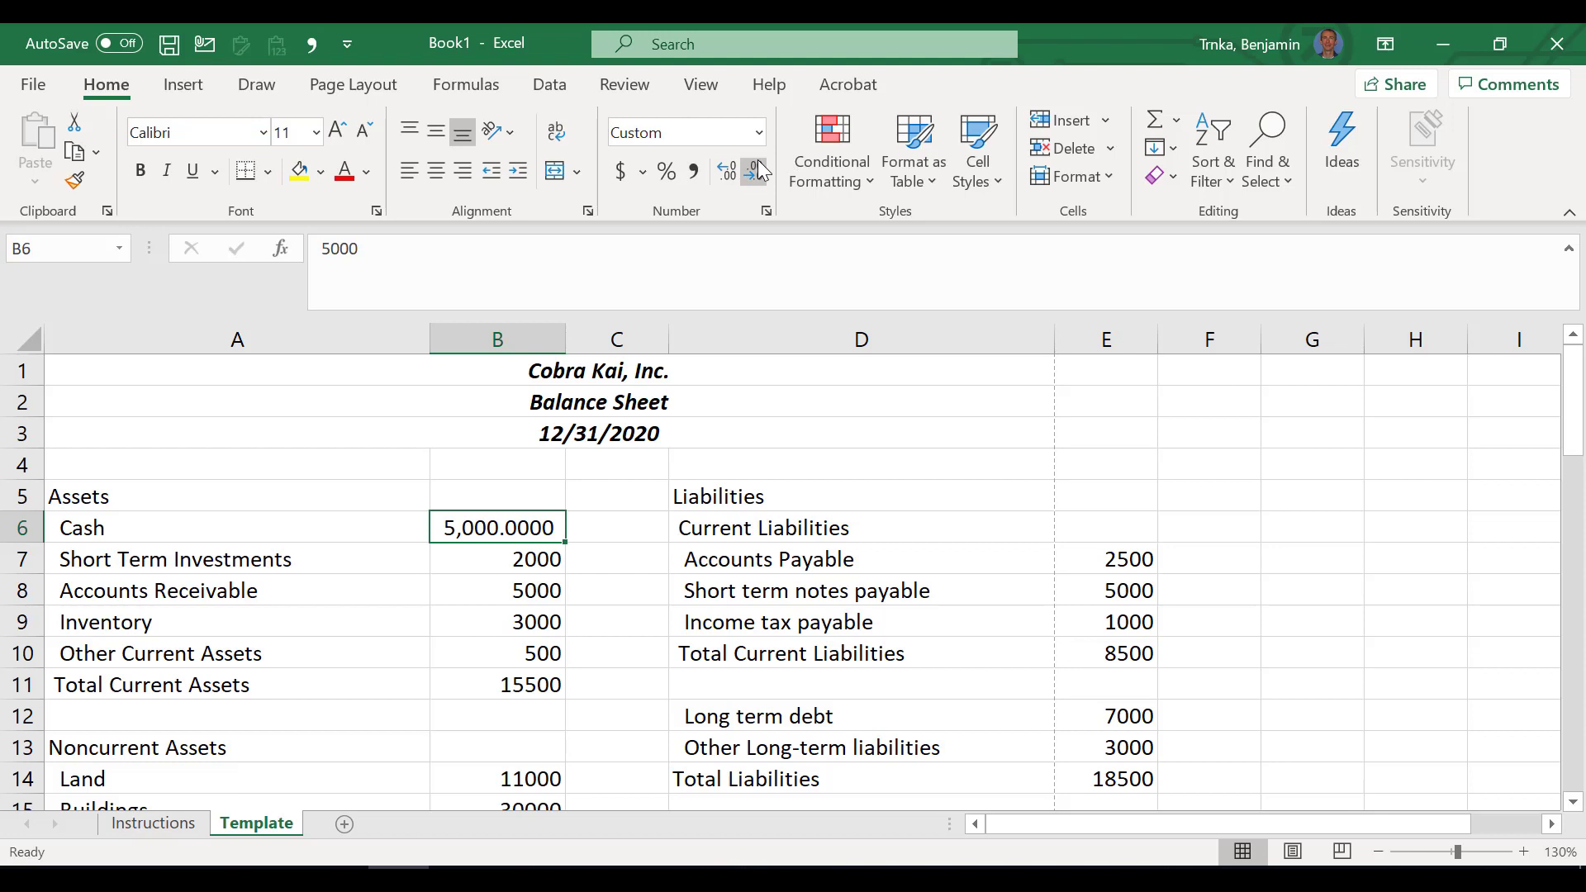
pyautogui.click(758, 171)
pyautogui.click(758, 171)
pyautogui.click(758, 171)
pyautogui.click(759, 171)
pyautogui.press('Down')
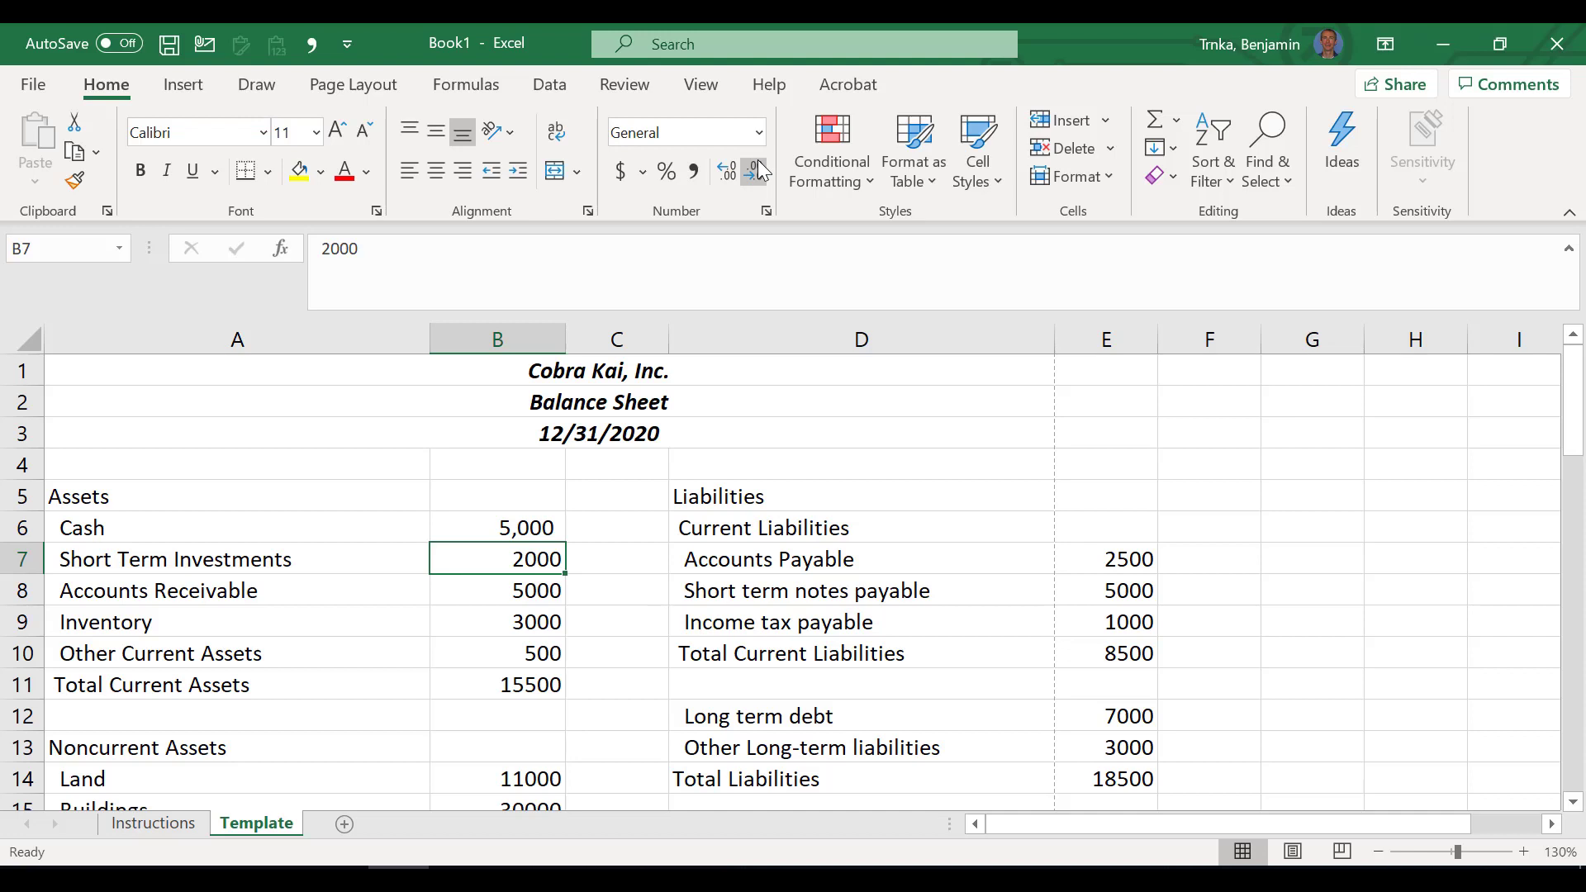
pyautogui.press('Up')
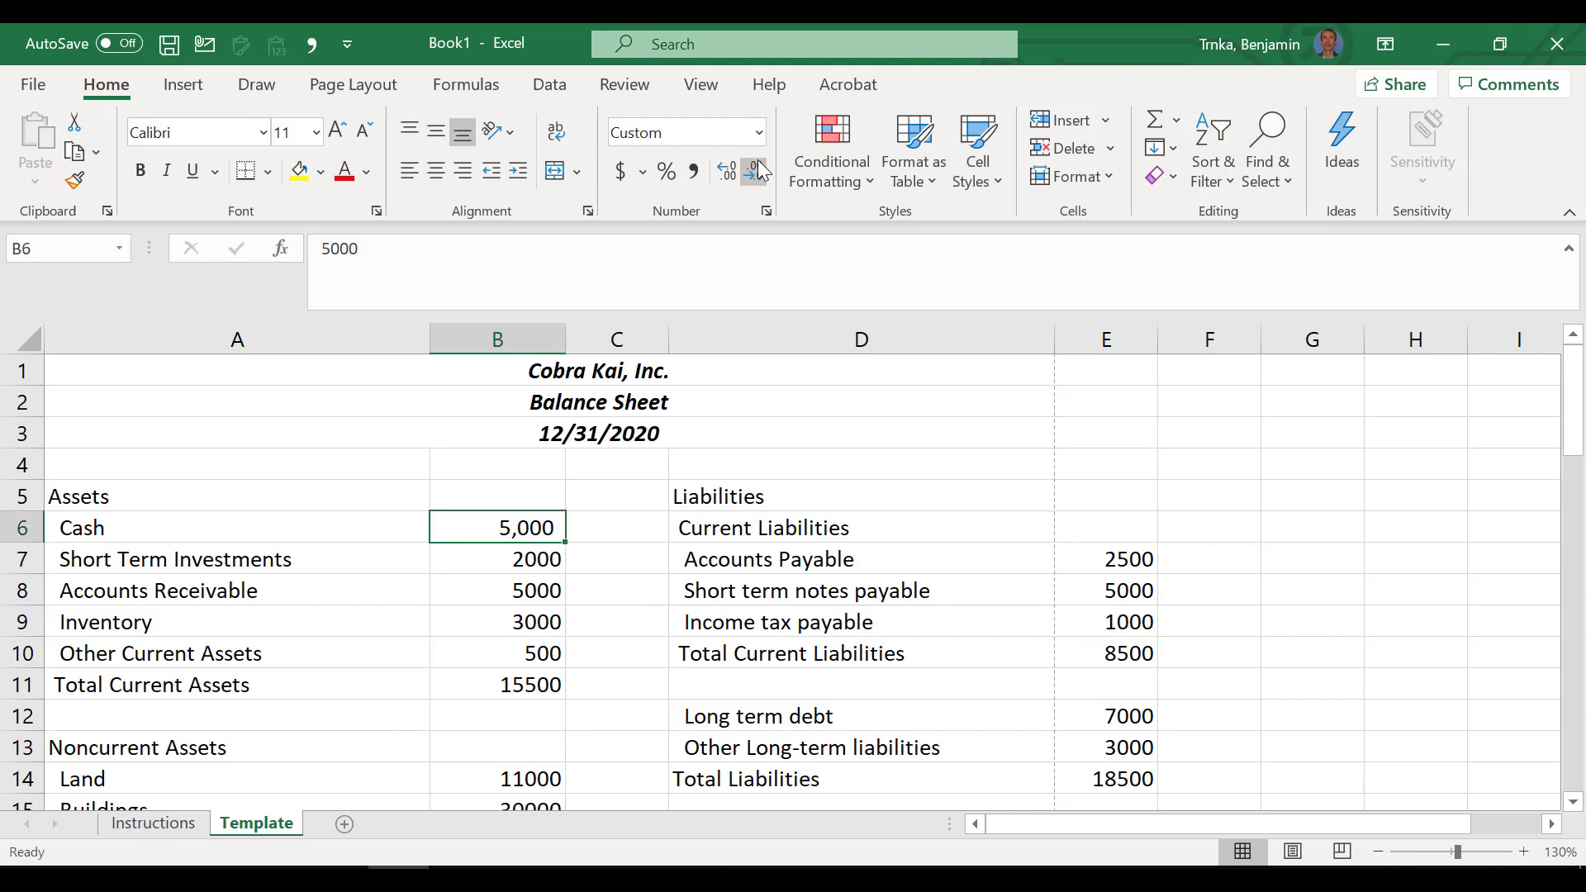
# Step: Apply comma style with zero decimals to B6:B11, making the total 15,500
pyautogui.hotkey('shift', 'Down')
pyautogui.hotkey('shift', 'Down')
pyautogui.hotkey('shift', 'Down')
pyautogui.hotkey('shift', 'Down')
pyautogui.hotkey('shift', 'Down')
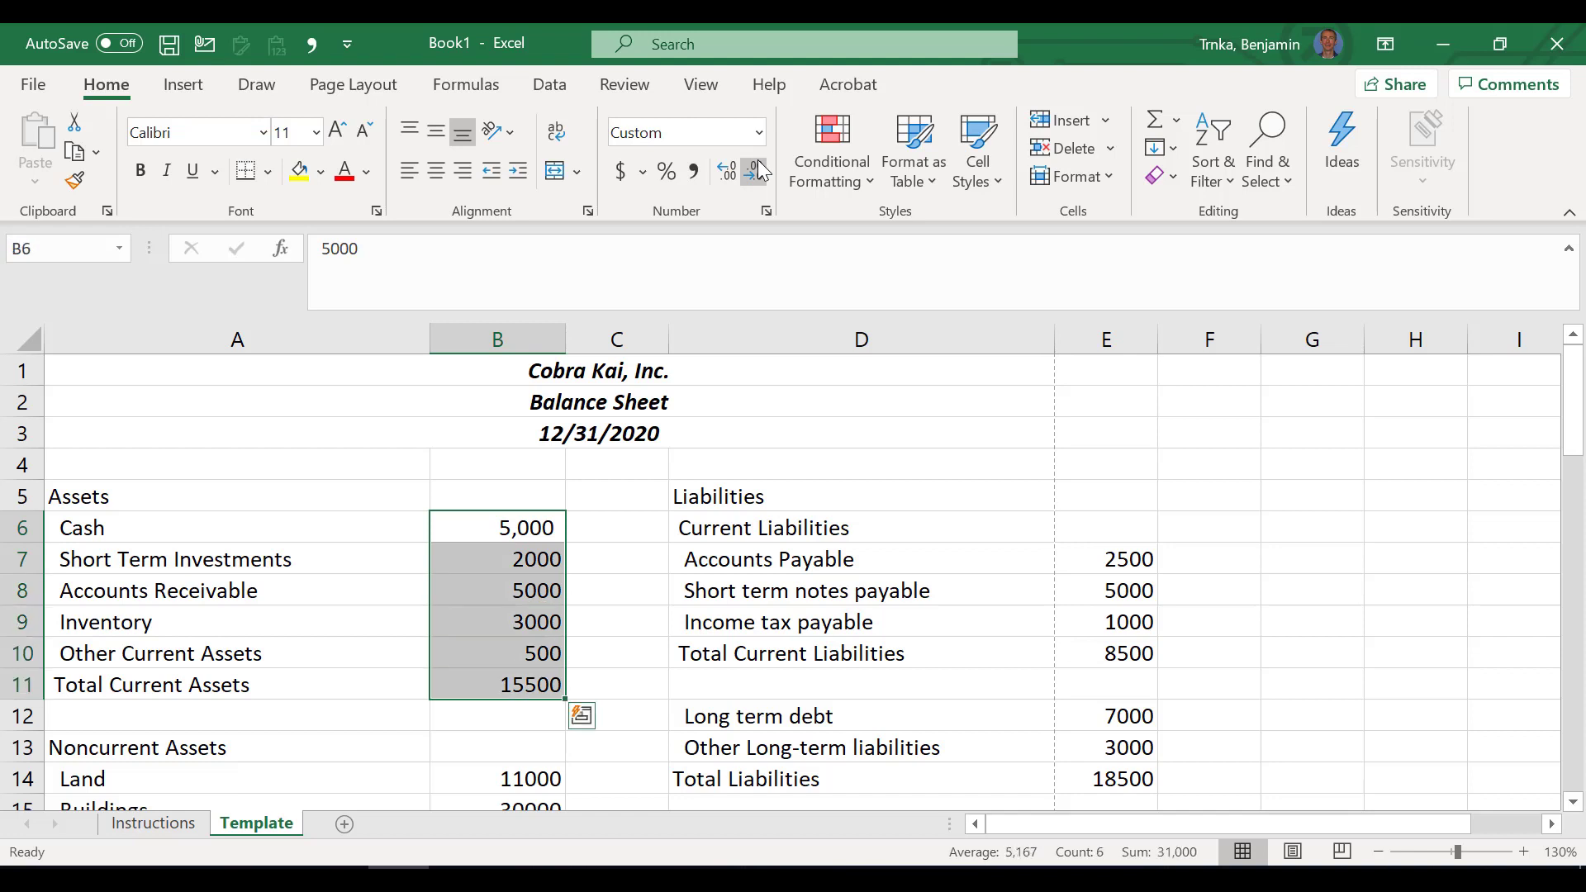
pyautogui.click(693, 171)
pyautogui.click(750, 171)
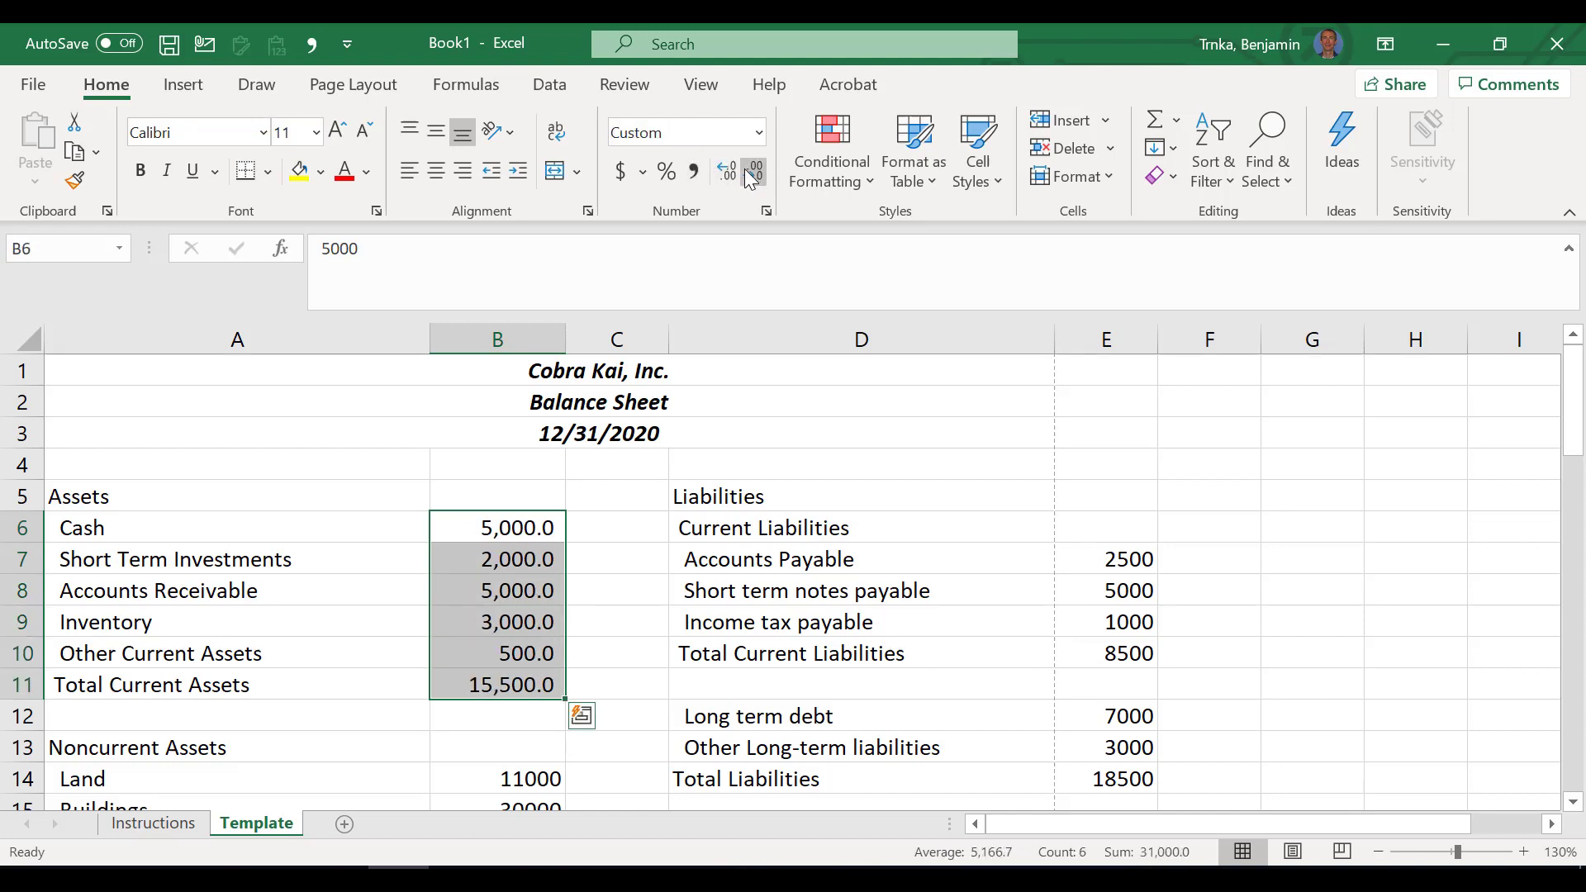
pyautogui.click(749, 172)
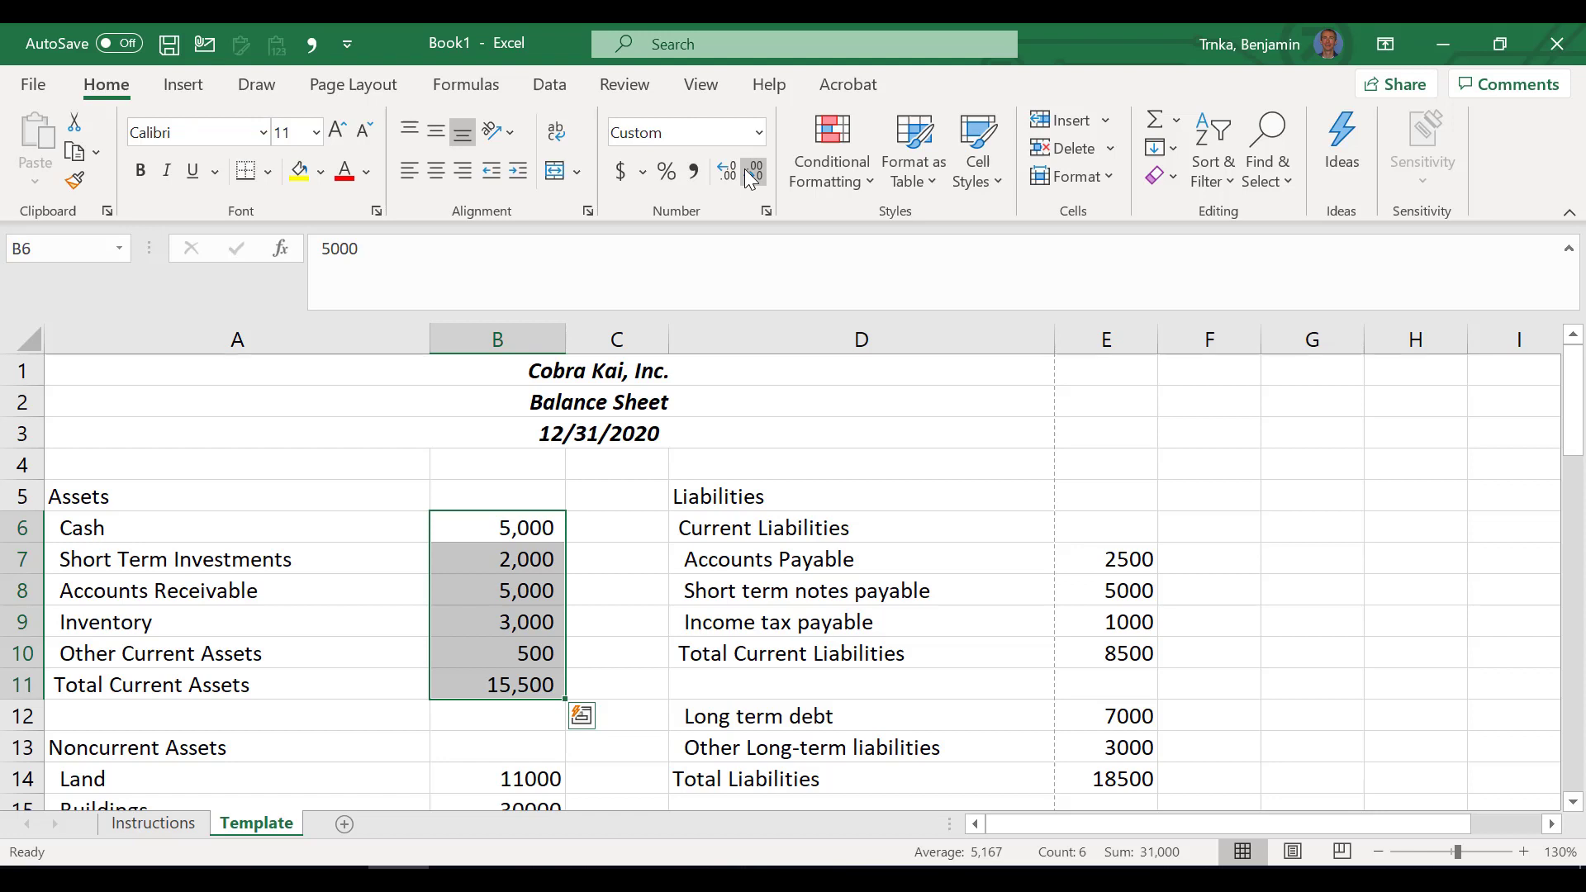
pyautogui.press('Down')
pyautogui.press('Down')
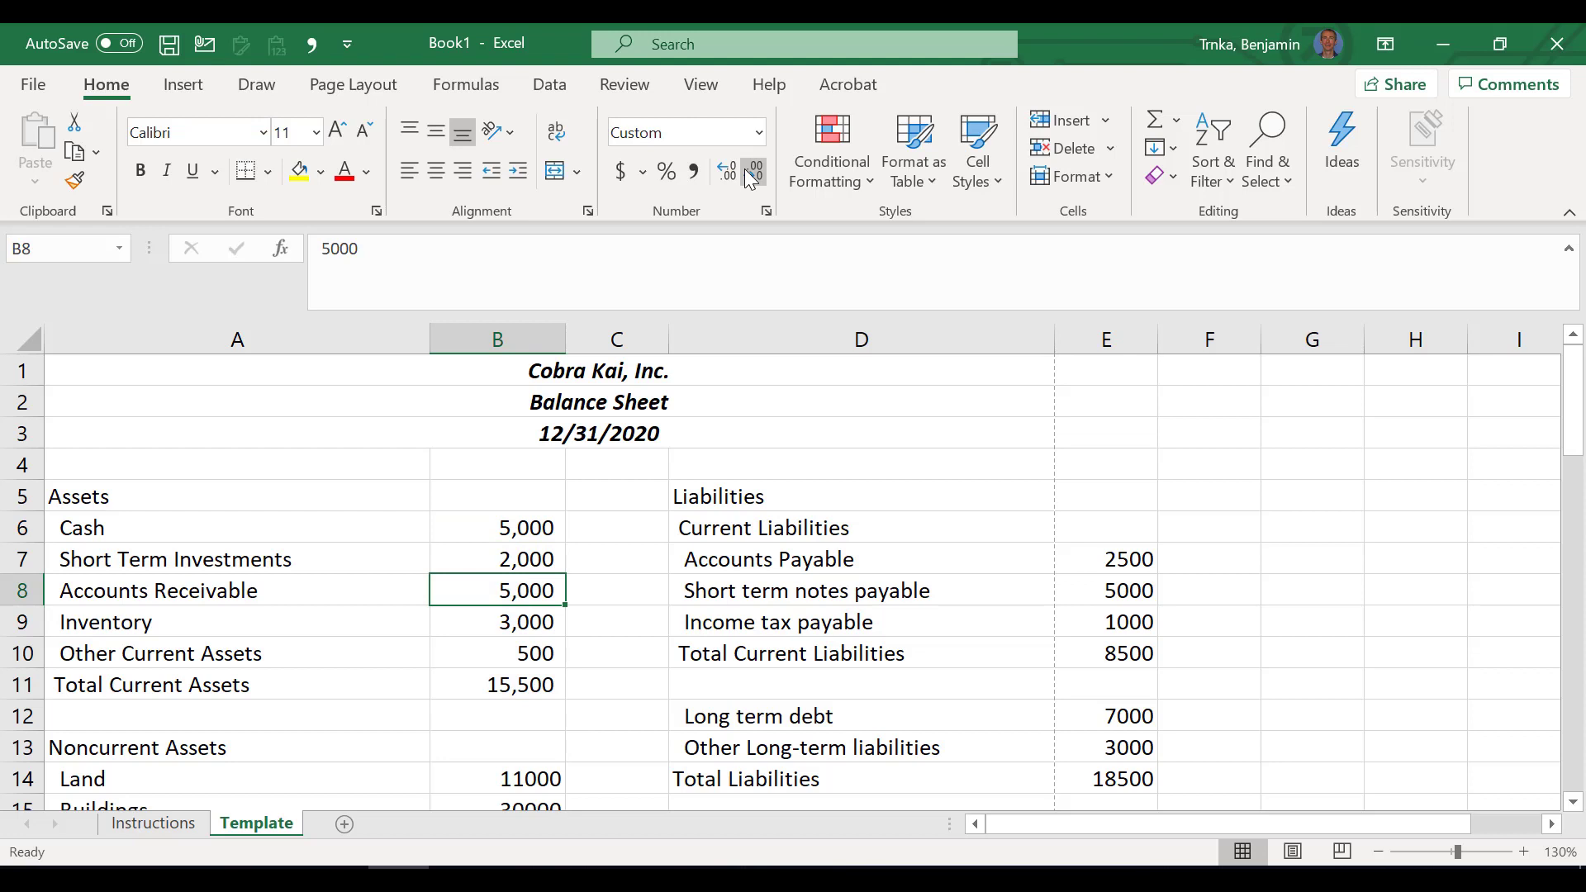
pyautogui.press('Down')
pyautogui.press('Down')
pyautogui.press('Down')
pyautogui.press('Down')
pyautogui.press('Down')
pyautogui.press('Down')
pyautogui.press('Down')
pyautogui.press('Down')
pyautogui.press('Down')
pyautogui.press('Down')
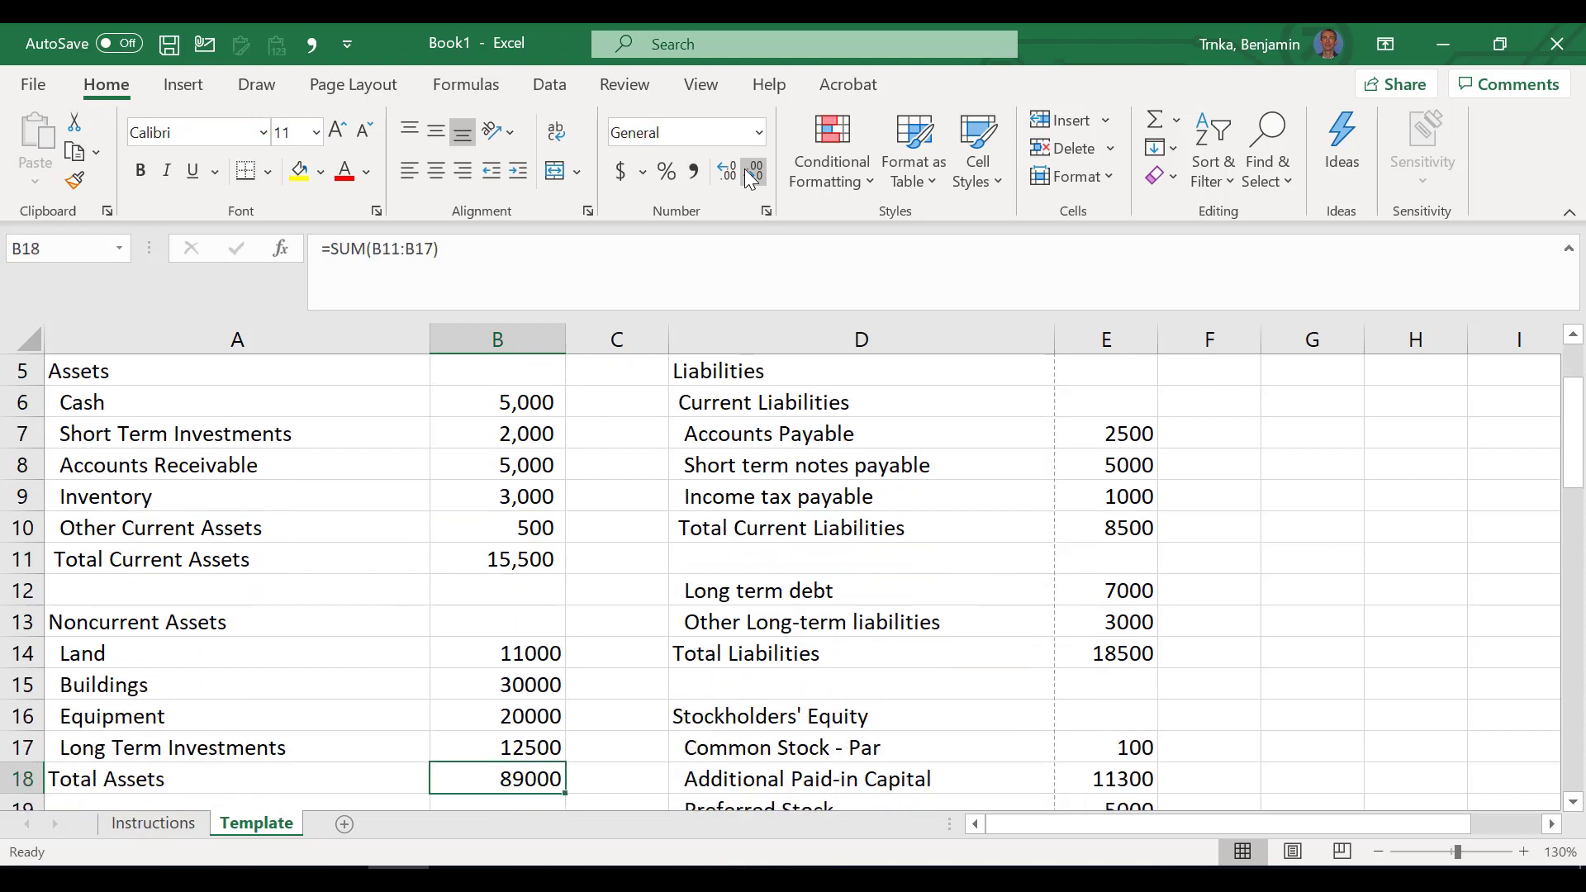
pyautogui.press('Down')
pyautogui.press('Down')
pyautogui.press('Up')
pyautogui.press('Up')
pyautogui.press('Up')
pyautogui.press('Up')
pyautogui.press('Up')
pyautogui.press('Up')
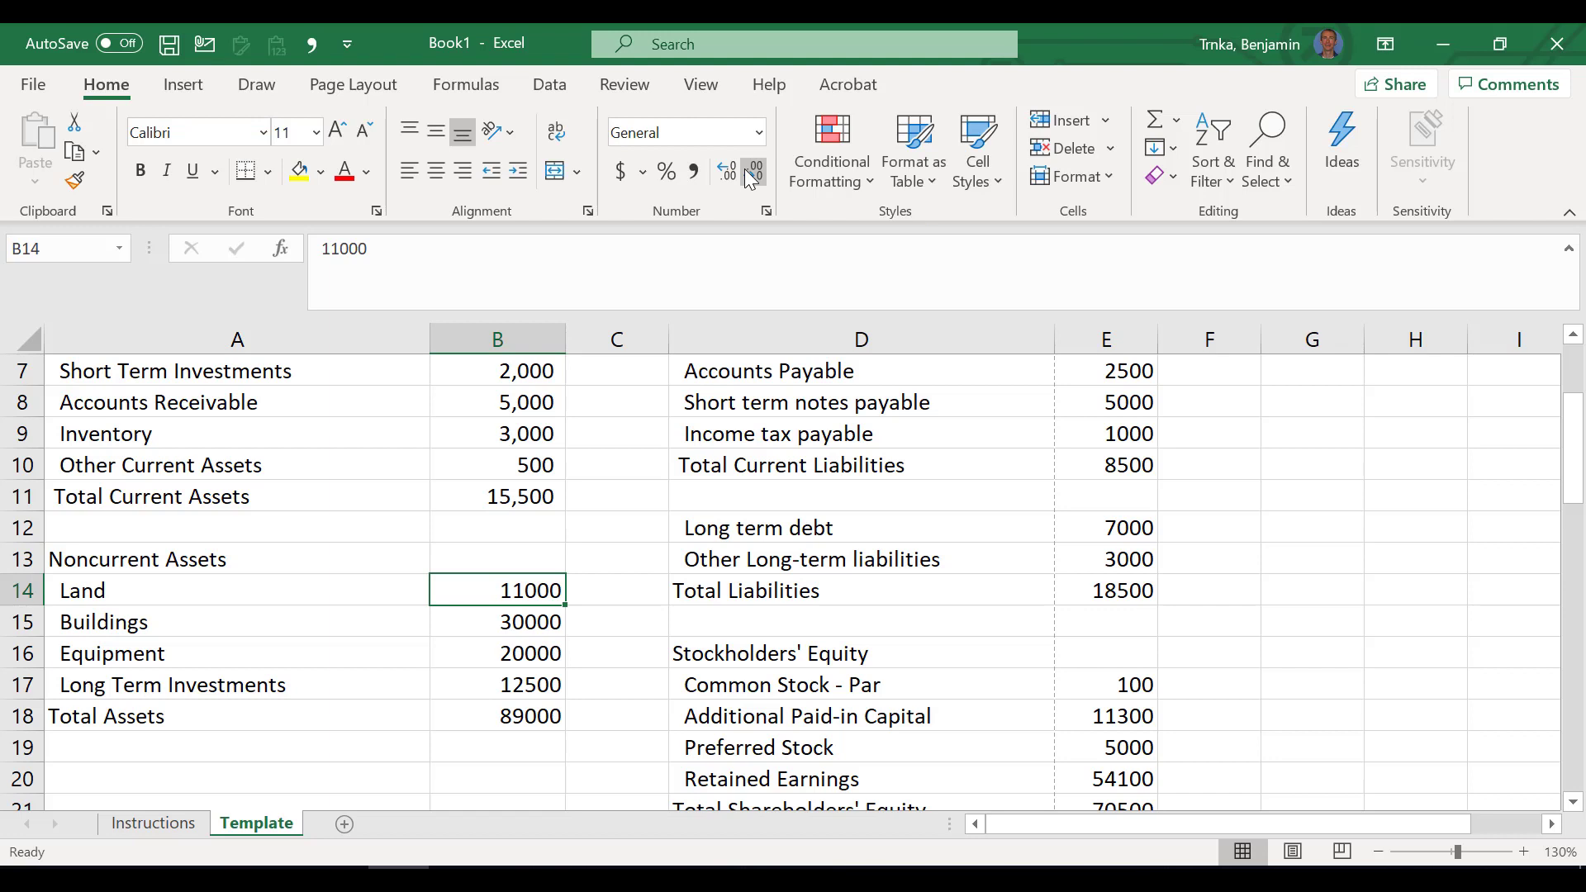
pyautogui.hotkey('ctrl', 'shift', 'Down')
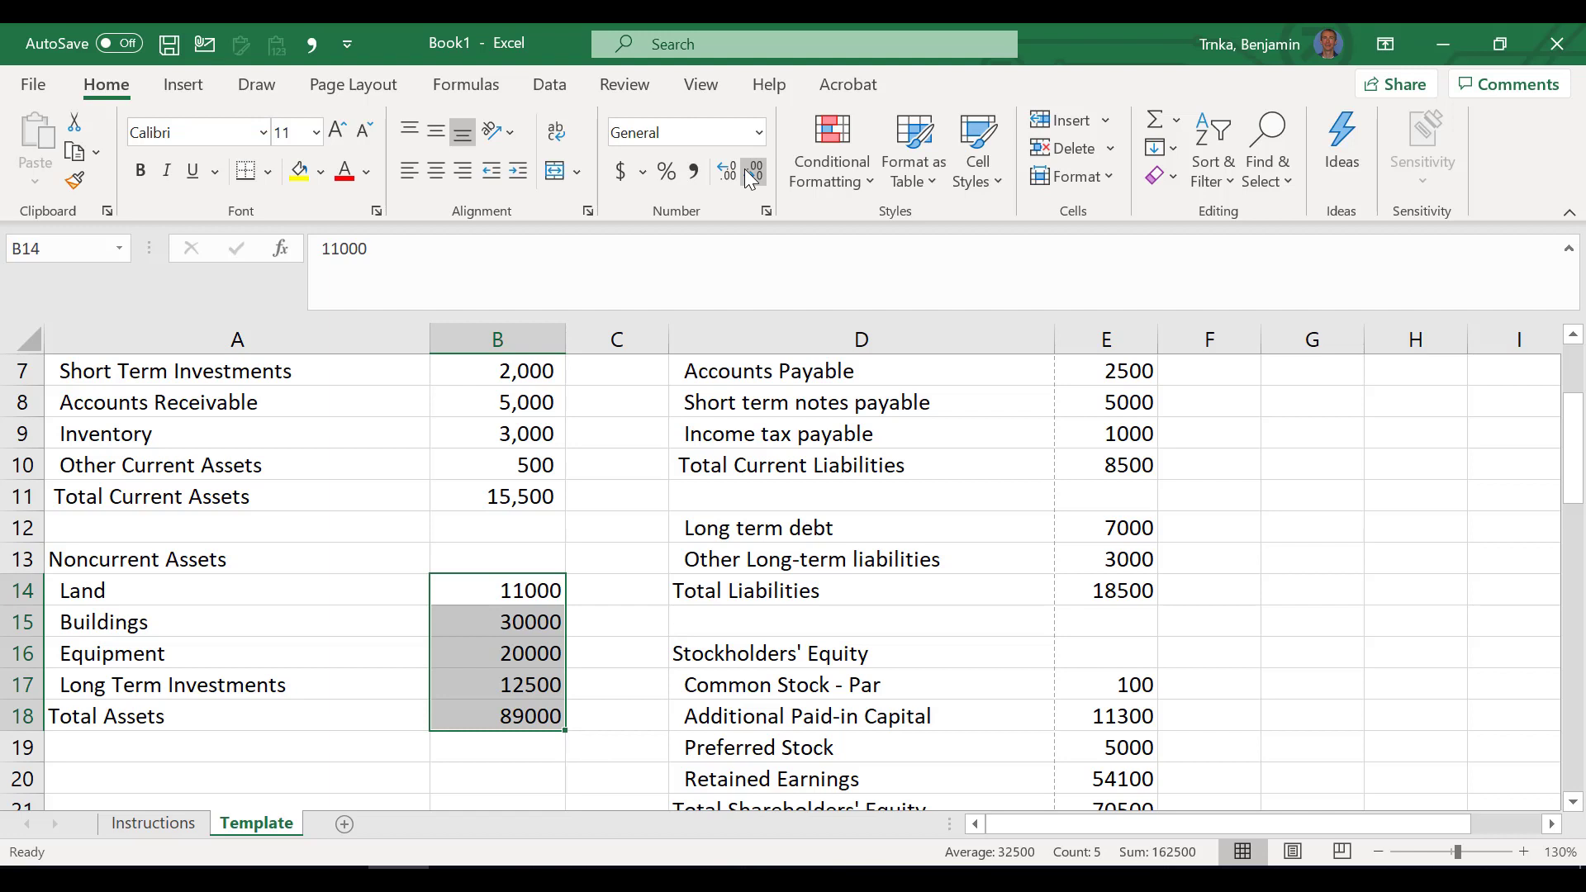
pyautogui.hotkey('ctrl', 'shift', 'Down')
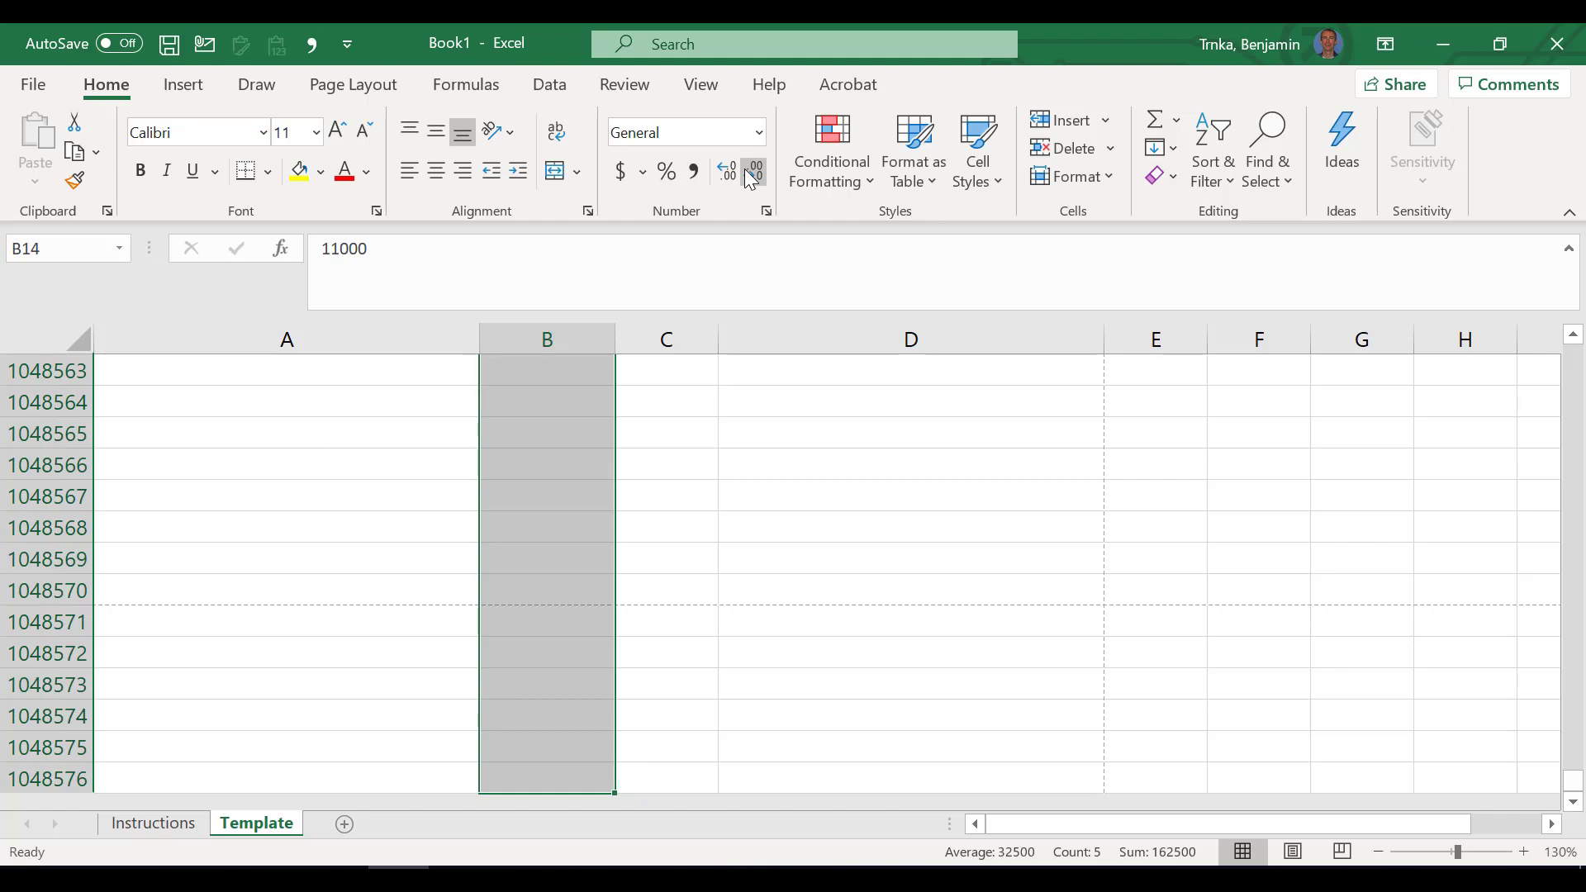
pyautogui.hotkey('ctrl', 'shift', 'Up')
pyautogui.hotkey('shift', 'Right')
pyautogui.hotkey('shift', 'Right')
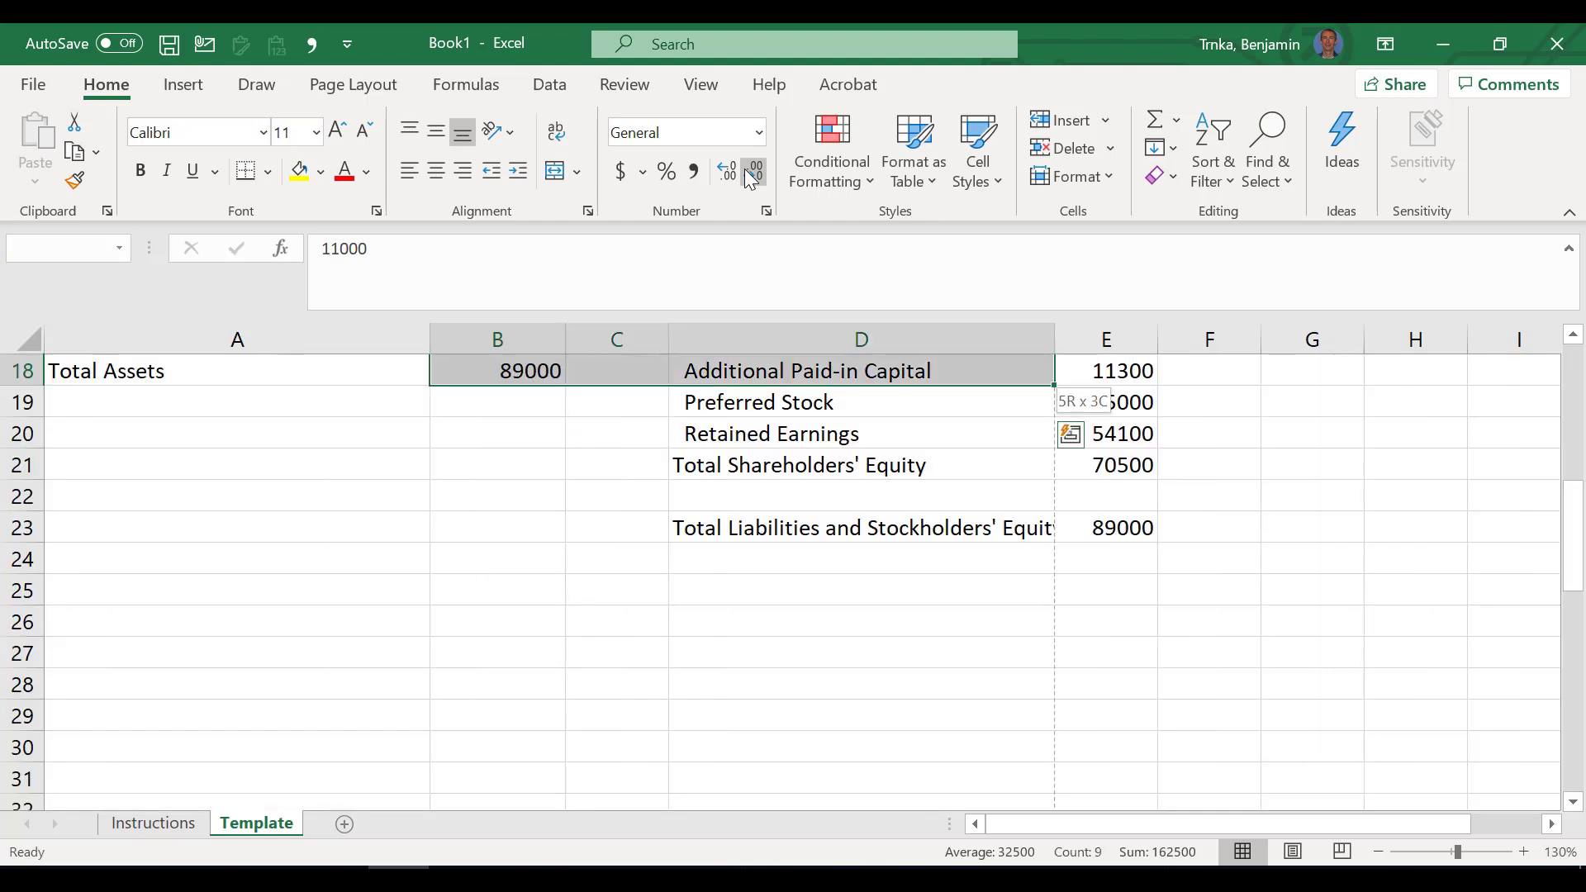
pyautogui.hotkey('shift', 'Left')
pyautogui.hotkey('shift', 'Left')
pyautogui.hotkey('shift', 'Left')
pyautogui.hotkey('shift', 'Right')
pyautogui.hotkey('shift', 'Right')
pyautogui.hotkey('shift', 'Right')
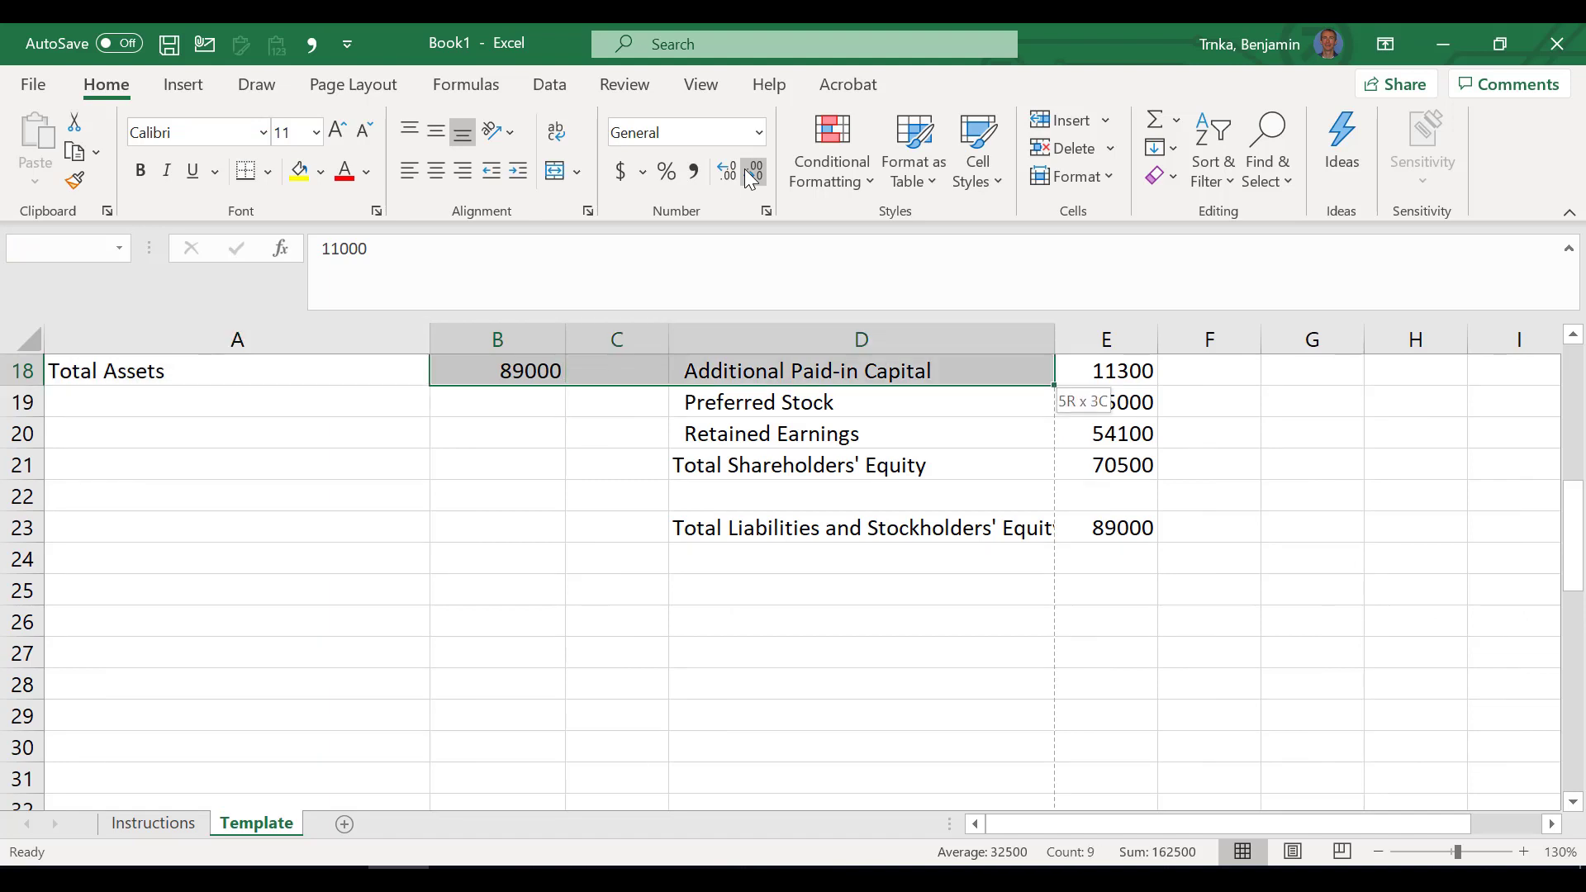
pyautogui.hotkey('shift', 'Right')
pyautogui.hotkey('ctrl', 'shift', 'Right')
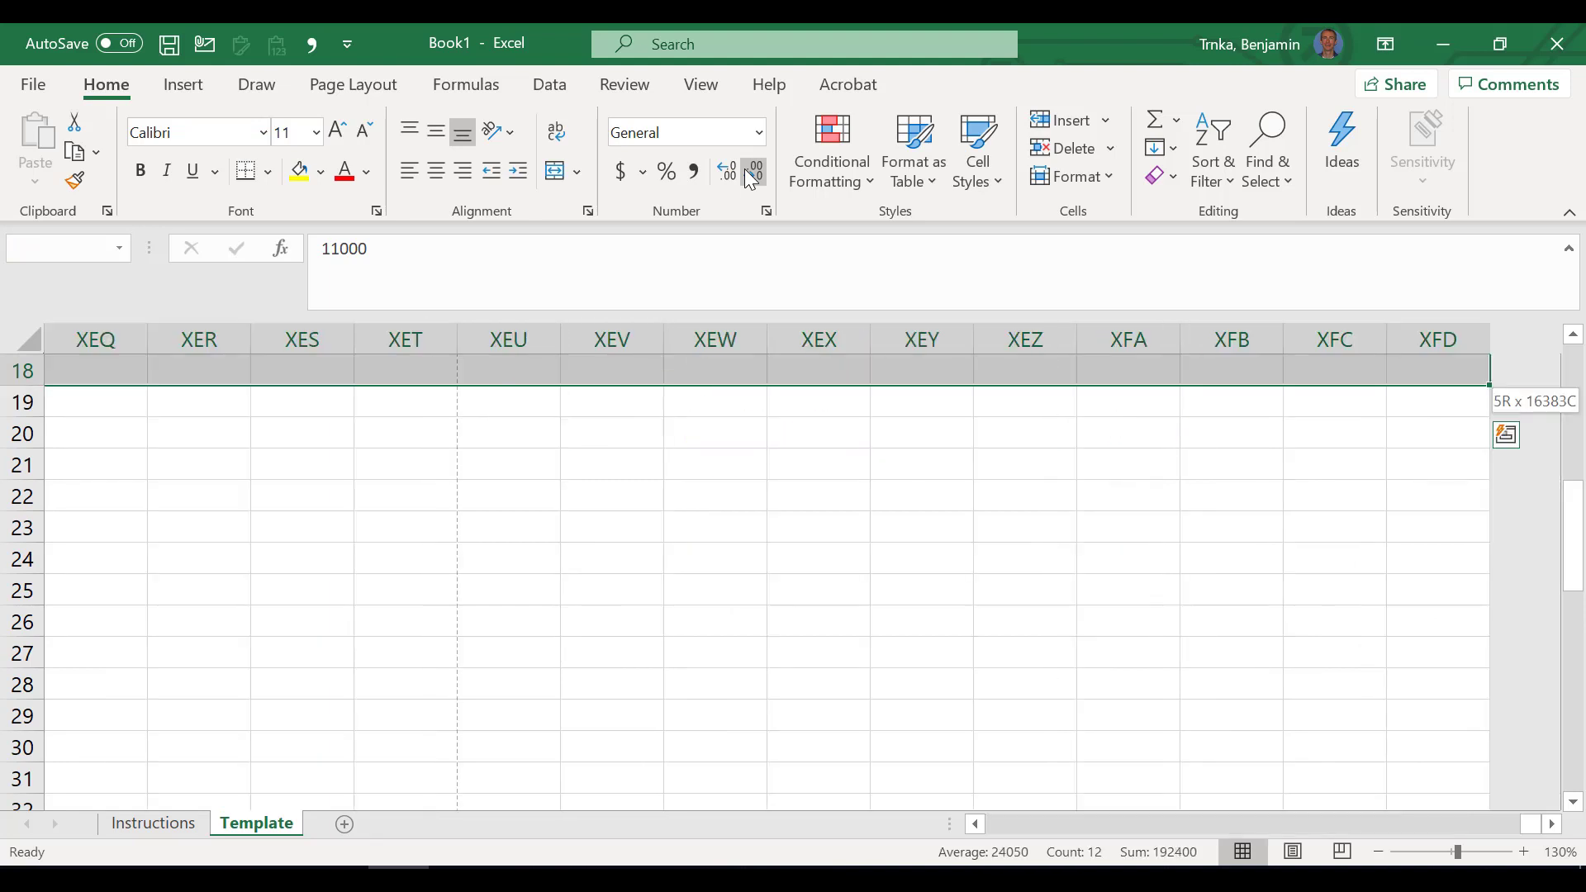
pyautogui.hotkey('ctrl', 'shift', 'Left')
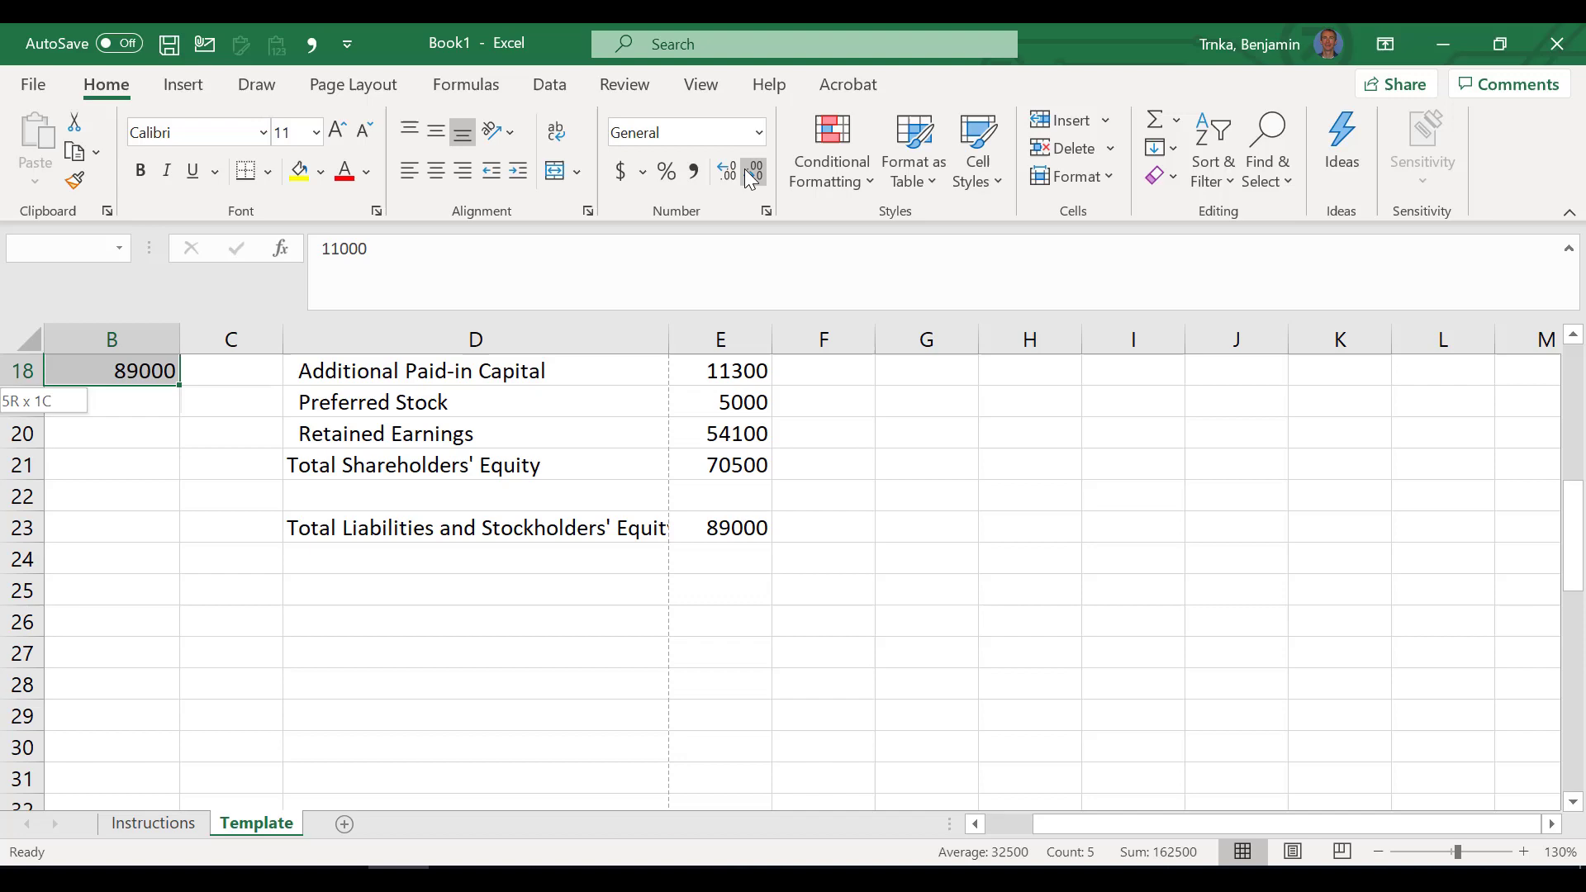
pyautogui.hotkey('shift', 'Left')
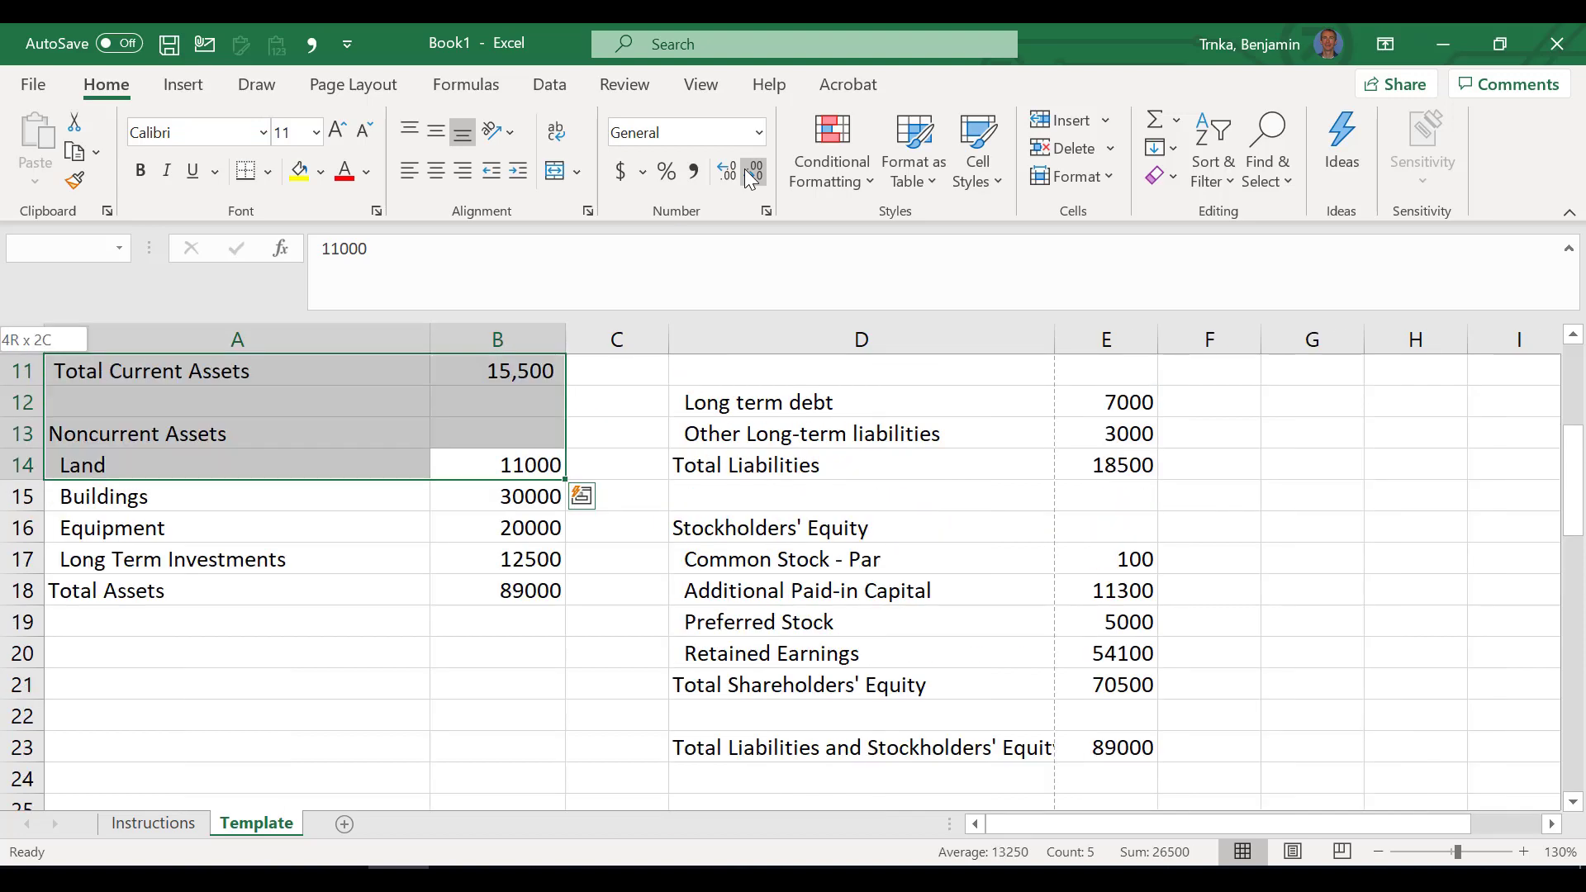
pyautogui.hotkey('shift', 'Left')
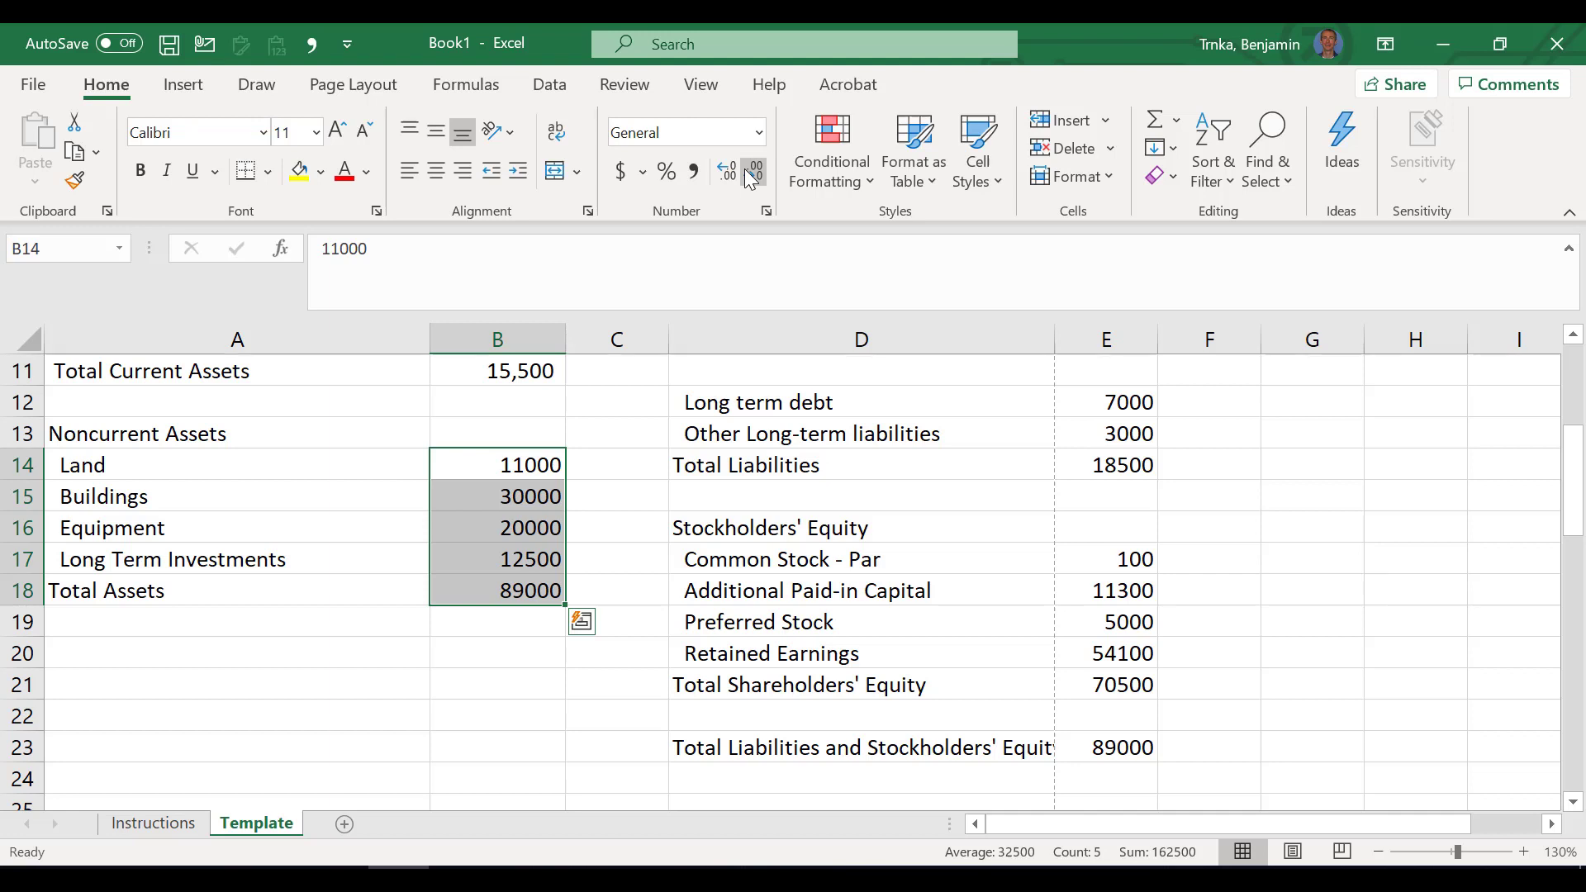
pyautogui.hotkey('shift', 'Right')
pyautogui.hotkey('shift', 'Right')
pyautogui.hotkey('shift', 'Right')
pyautogui.hotkey('shift', 'Left')
pyautogui.hotkey('shift', 'Left')
pyautogui.hotkey('shift', 'Left')
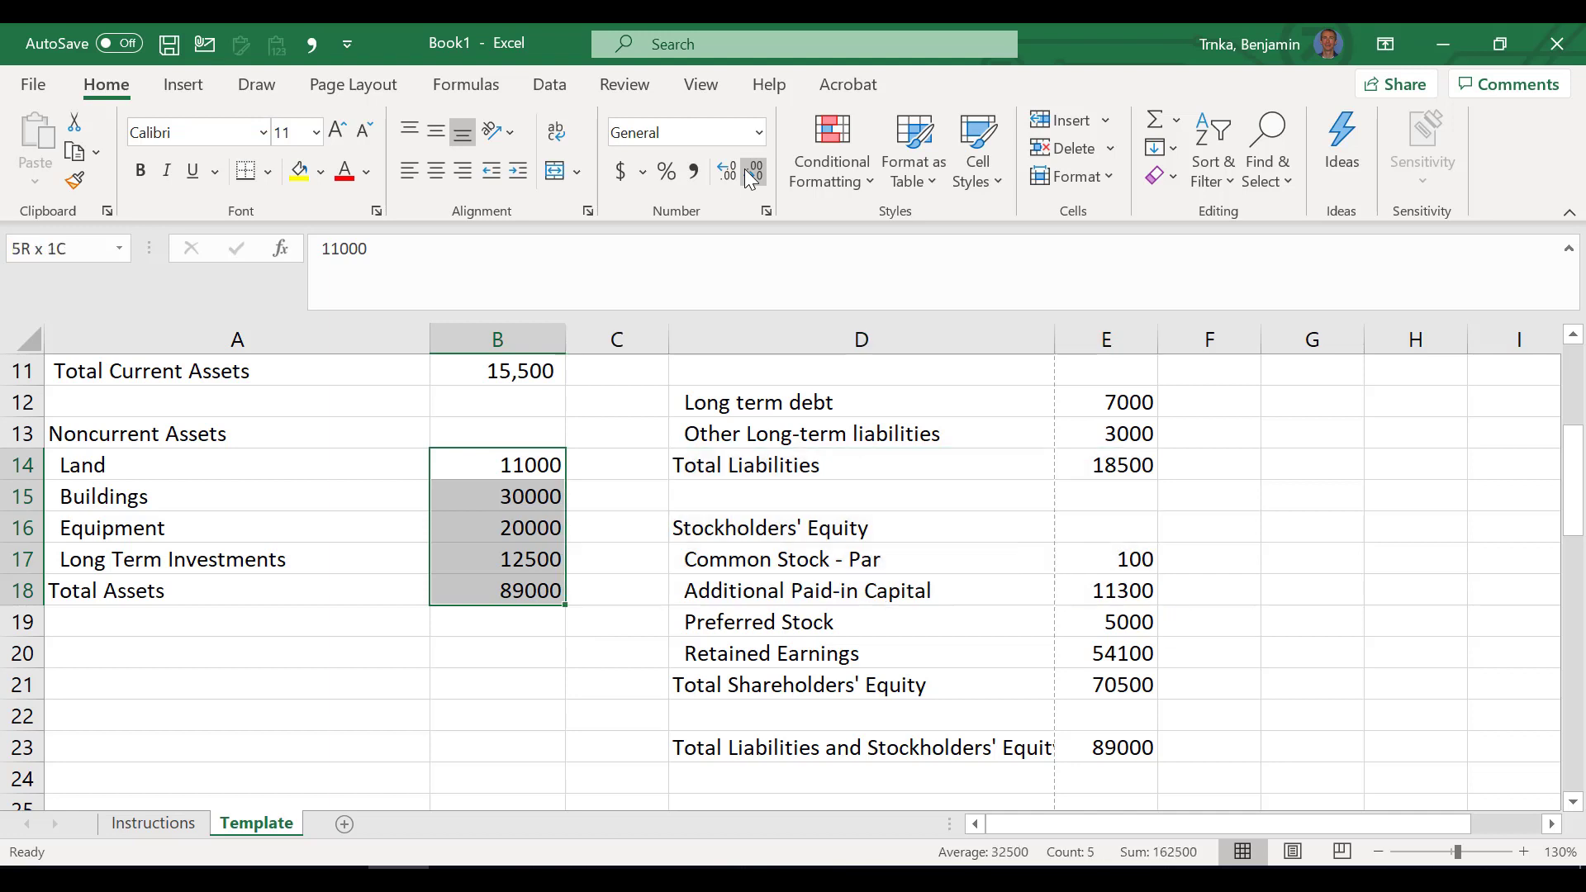
pyautogui.hotkey('shift', 'Left')
pyautogui.hotkey('shift', 'Right')
pyautogui.press('Down')
pyautogui.press('Up')
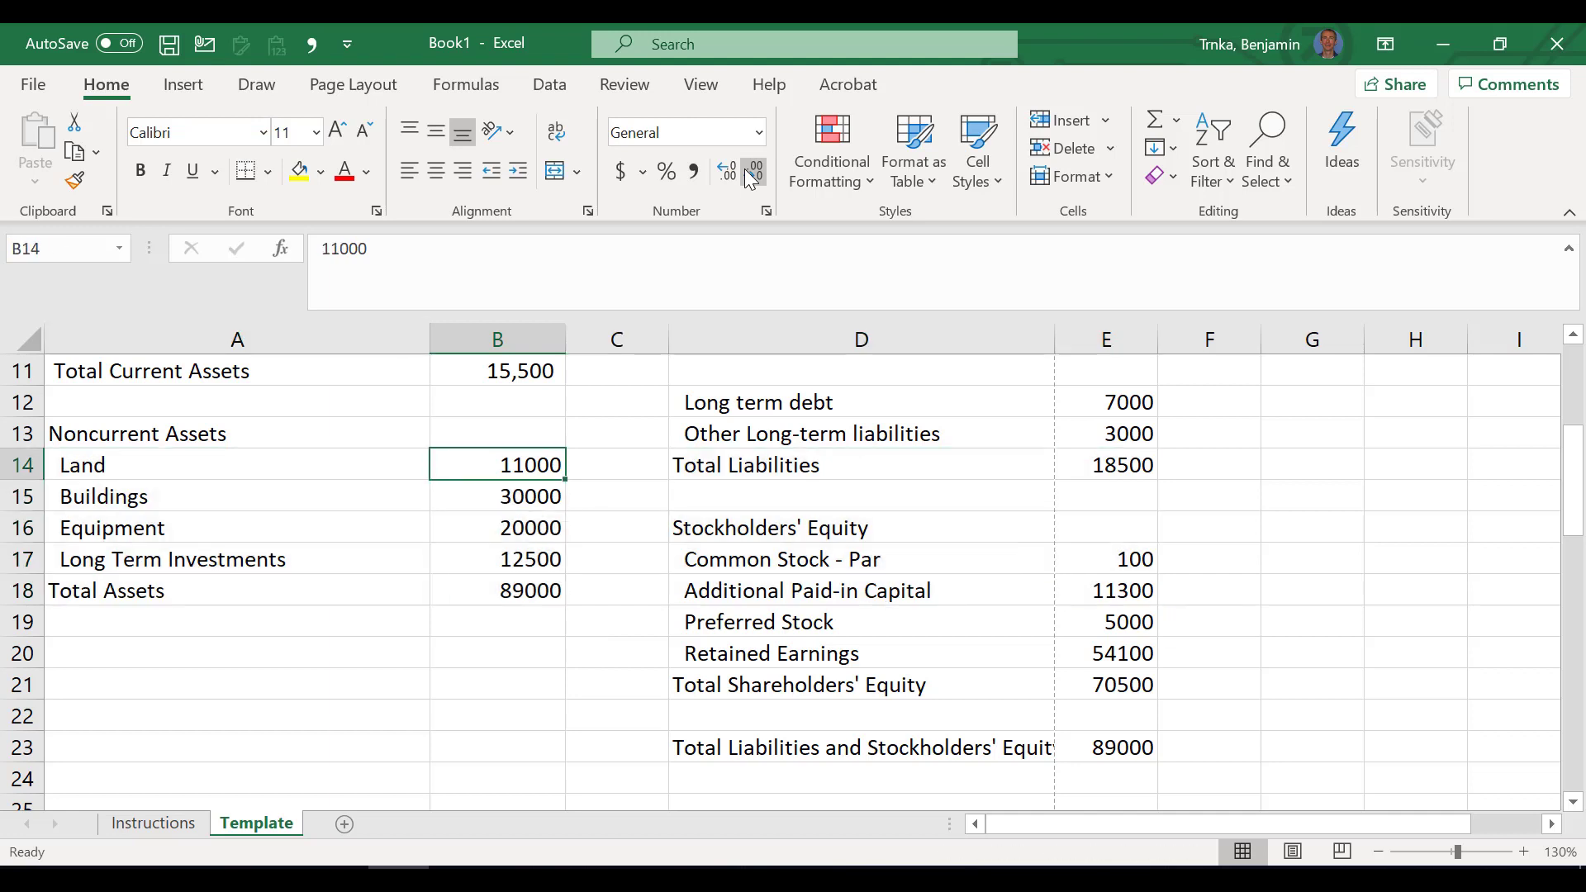
pyautogui.press('Down')
pyautogui.hotkey('ctrl', 'Down')
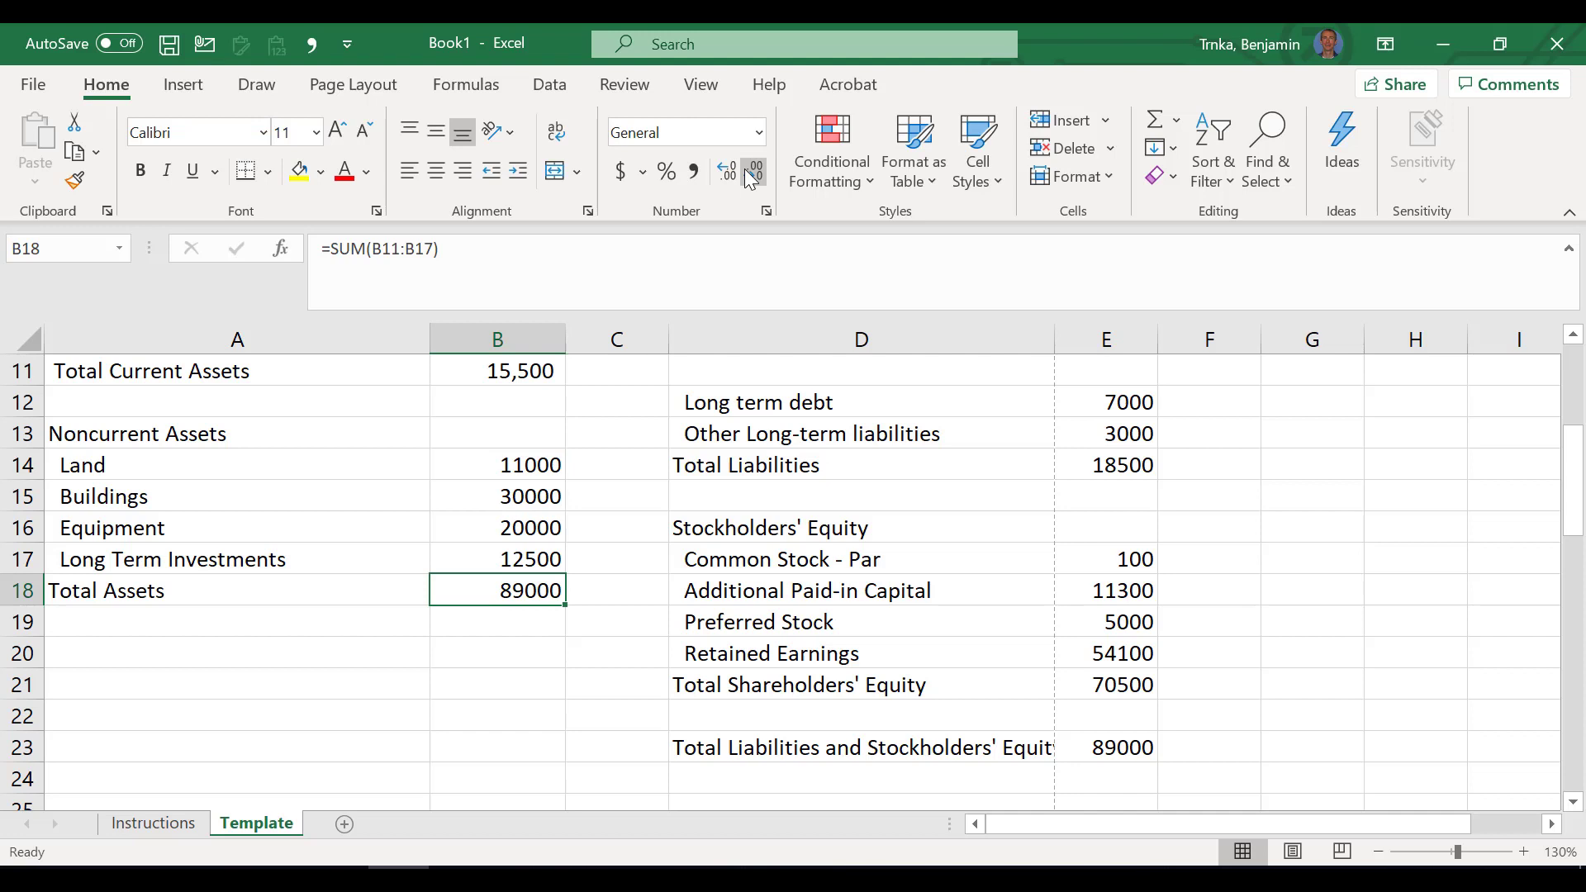
pyautogui.hotkey('ctrl', 'Down')
pyautogui.hotkey('ctrl', 'Right')
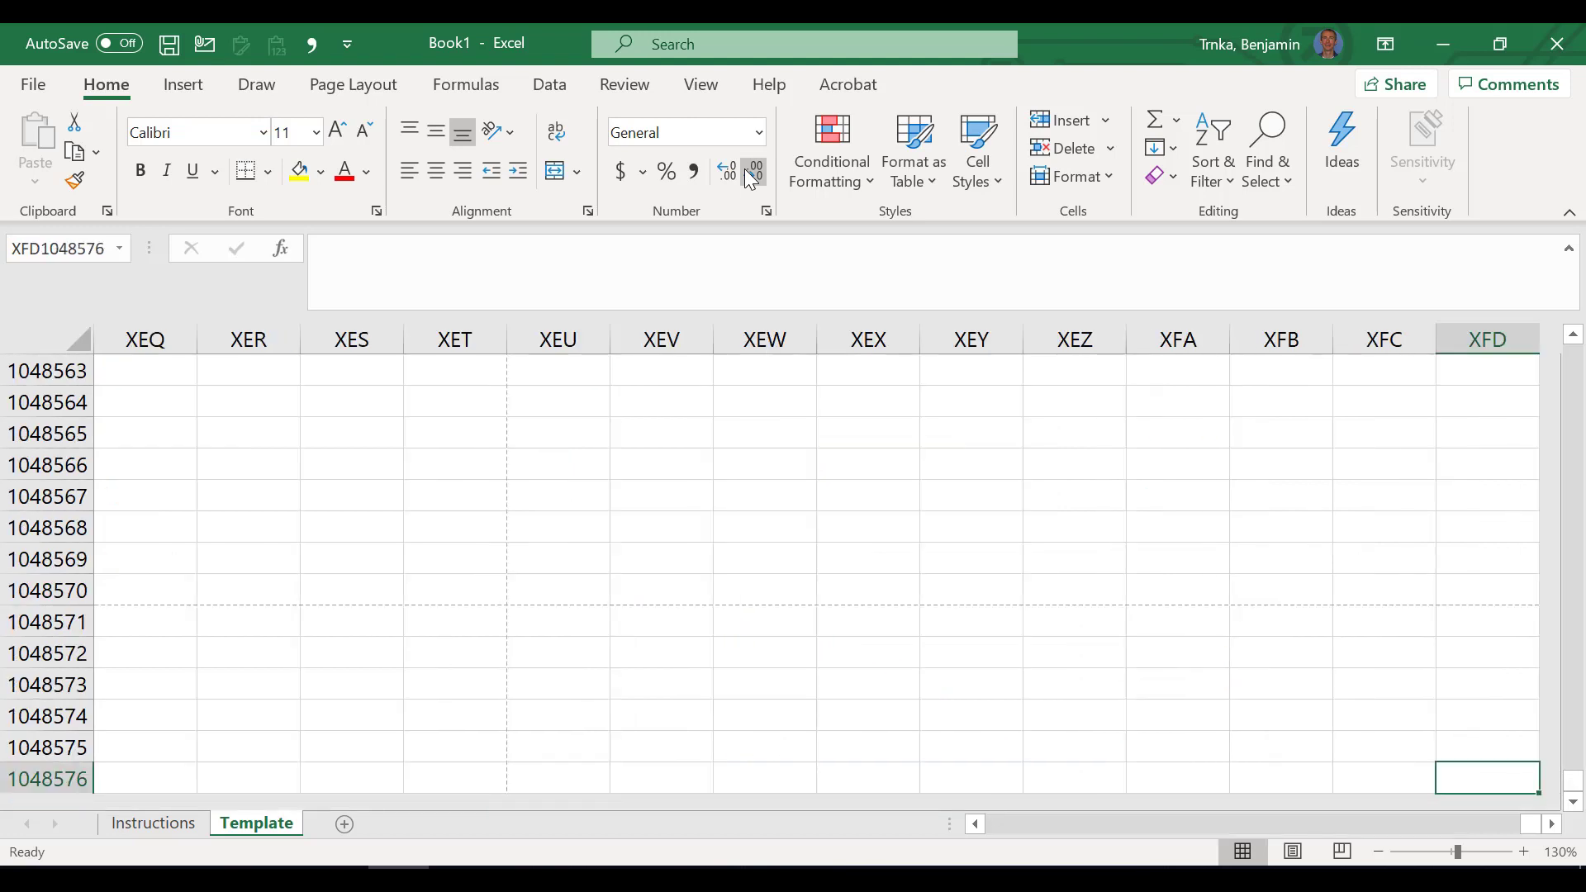
pyautogui.press('Home')
pyautogui.hotkey('ctrl', 'Up')
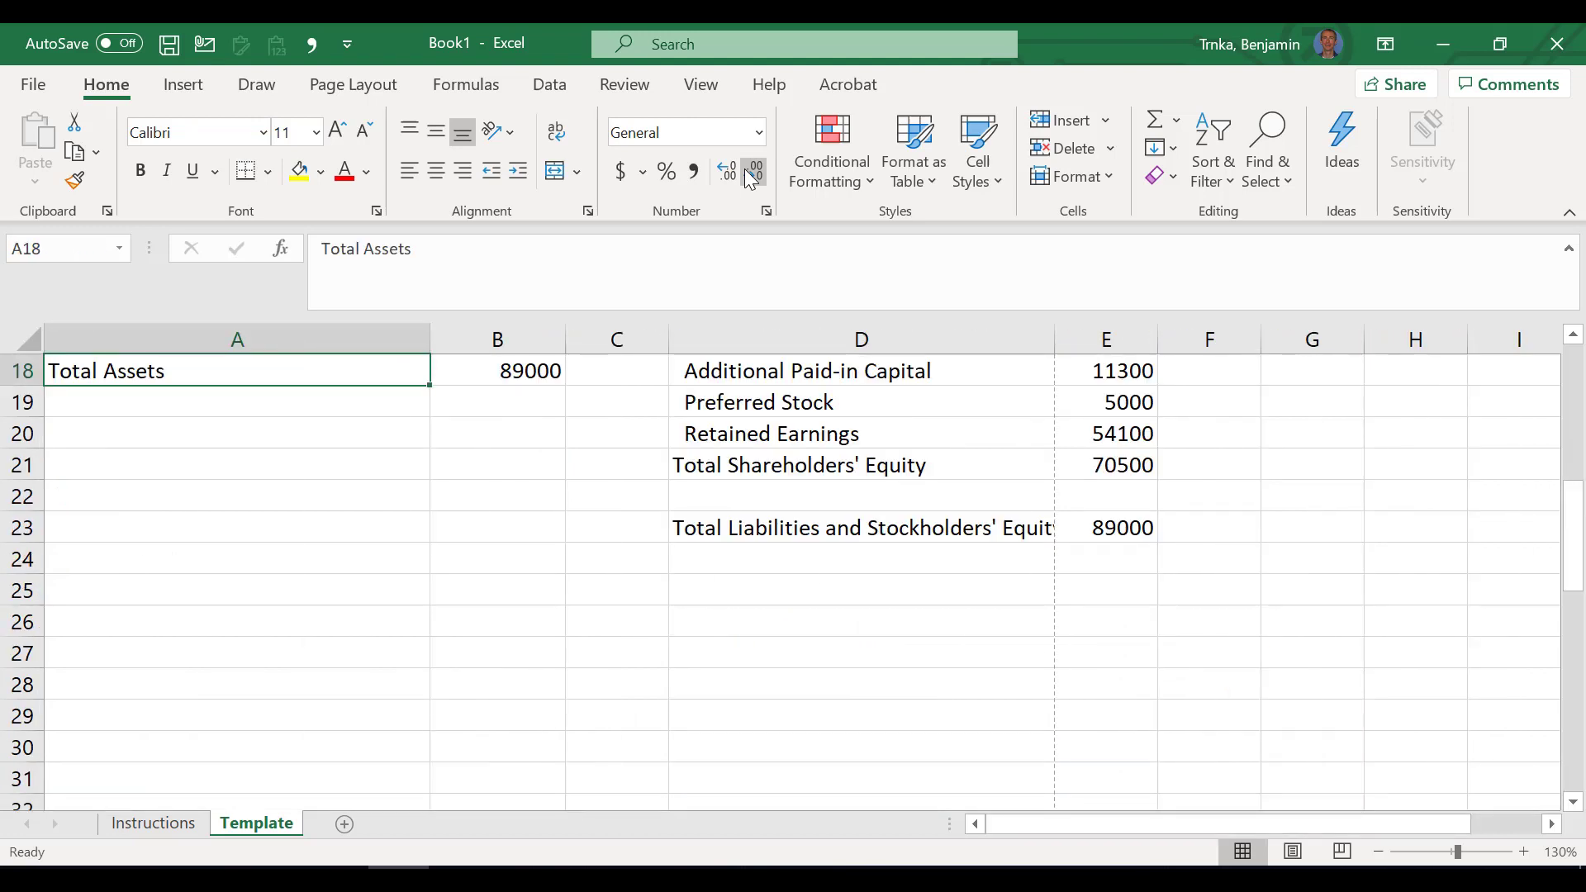
pyautogui.press('Right')
pyautogui.press('Up')
pyautogui.press('Up')
pyautogui.press('Up')
pyautogui.press('Up')
pyautogui.press('Up')
pyautogui.press('Up')
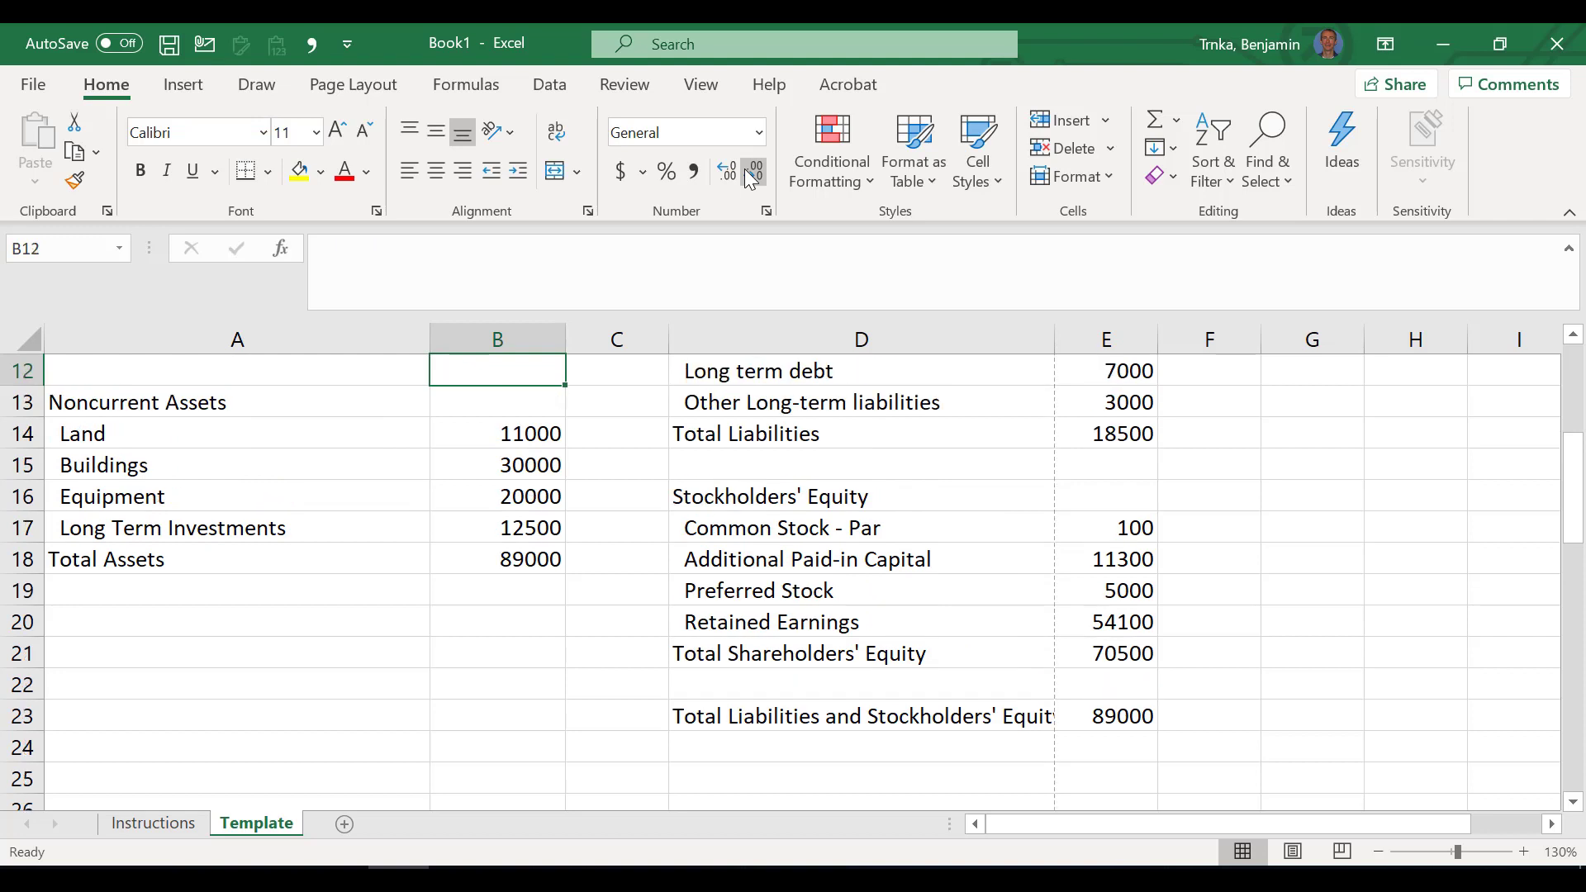
pyautogui.press('Down')
pyautogui.press('Down')
pyautogui.hotkey('ctrl', 'shift', 'Down')
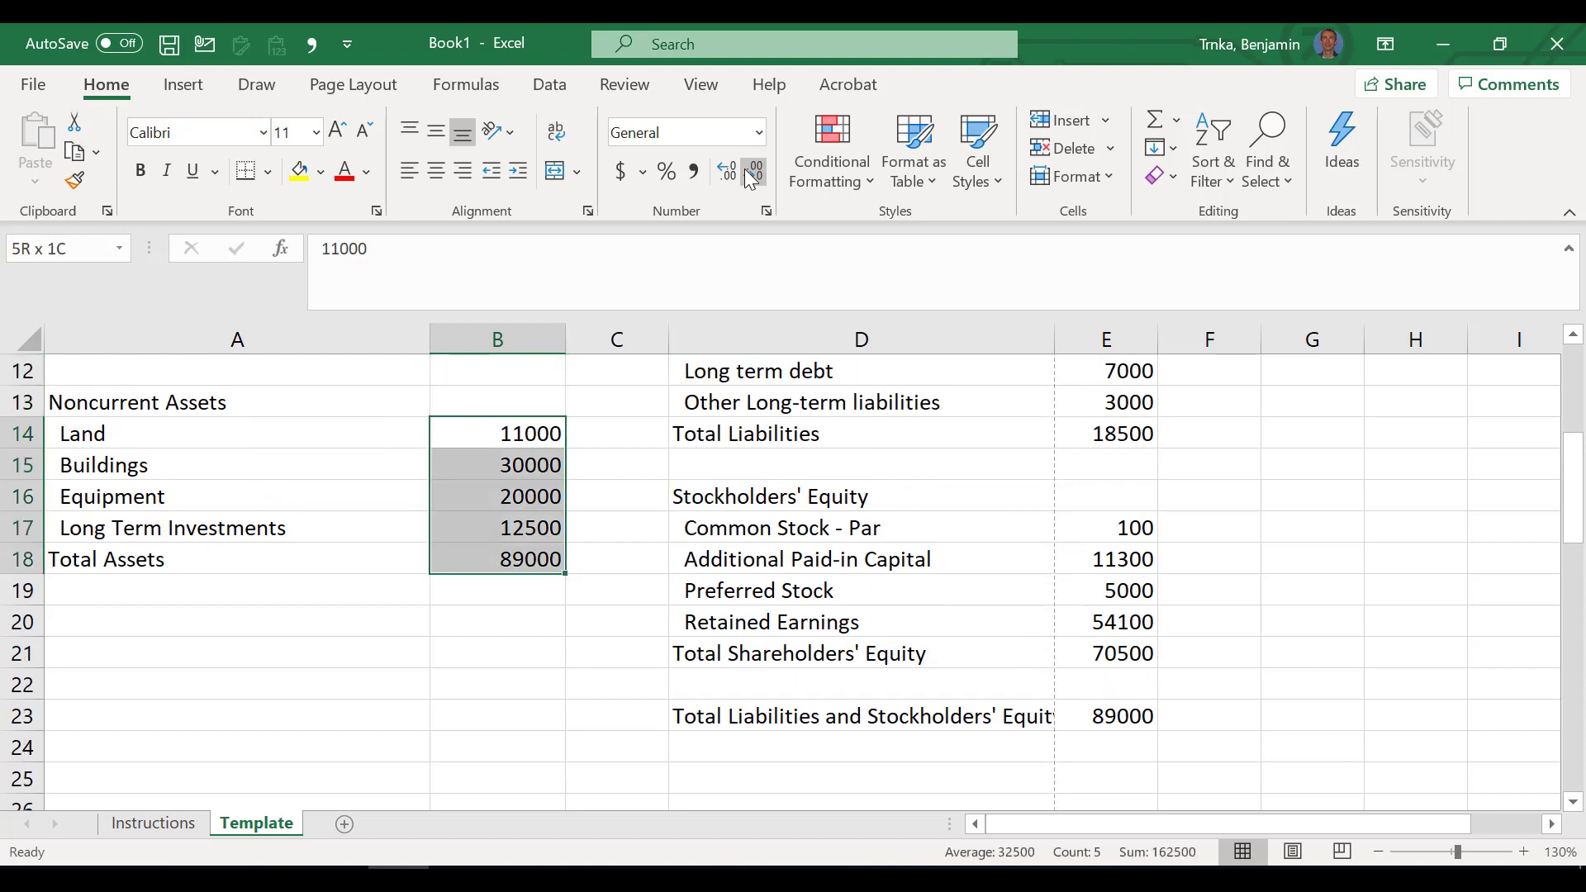
pyautogui.hotkey('ctrl', 'shift', 'Down')
pyautogui.hotkey('ctrl', 'shift', 'Up')
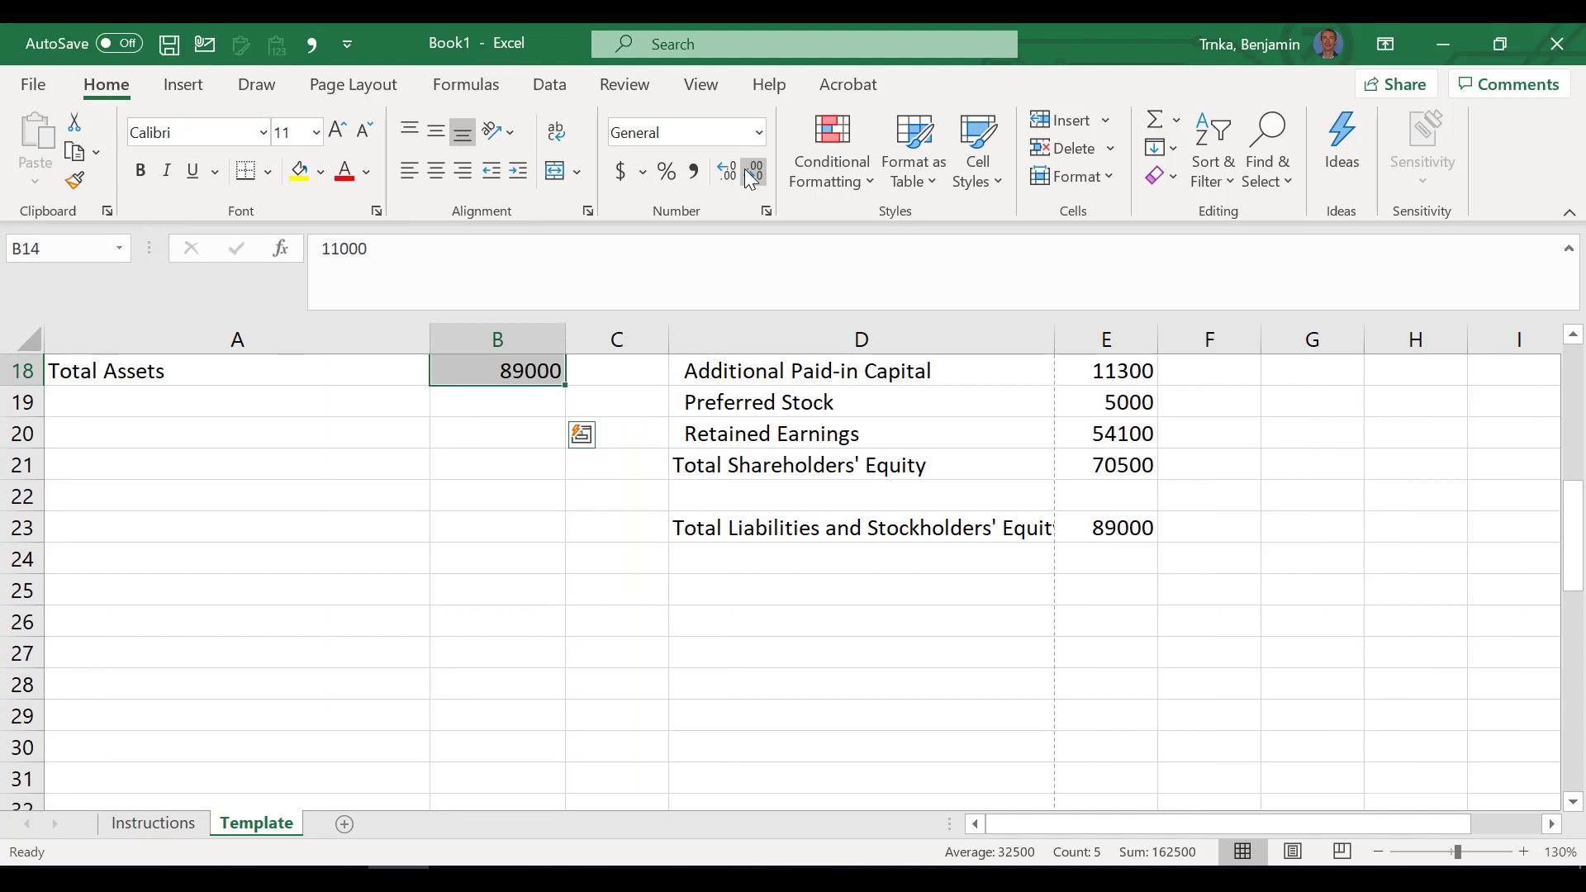
# Step: Apply comma style with zero decimals to B14:B18, so Total Assets reads 89,000
pyautogui.click(699, 165)
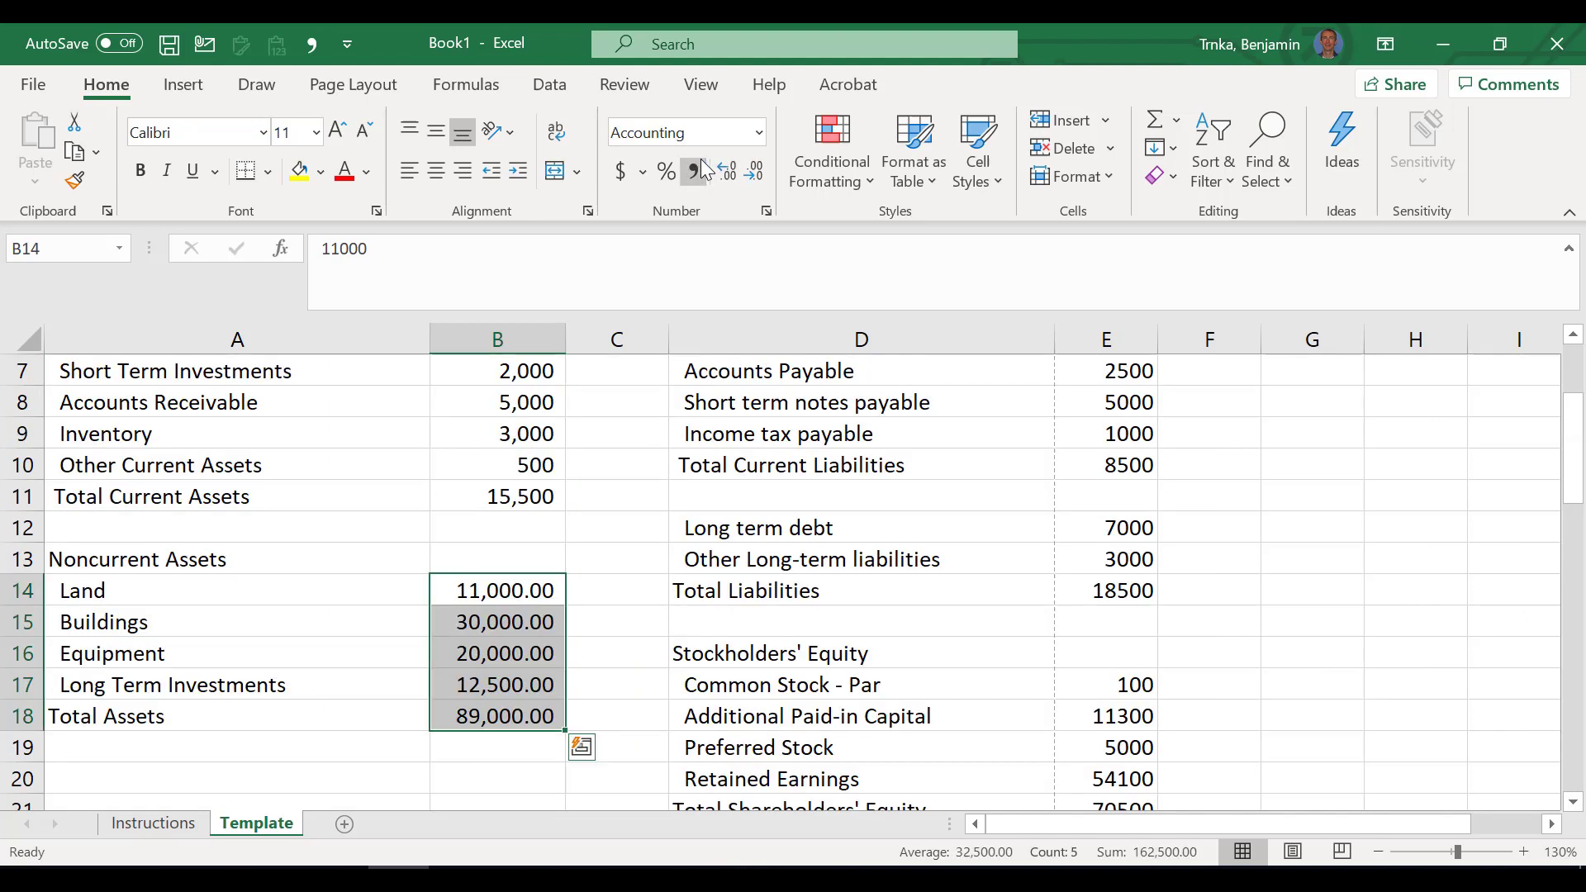
pyautogui.click(755, 171)
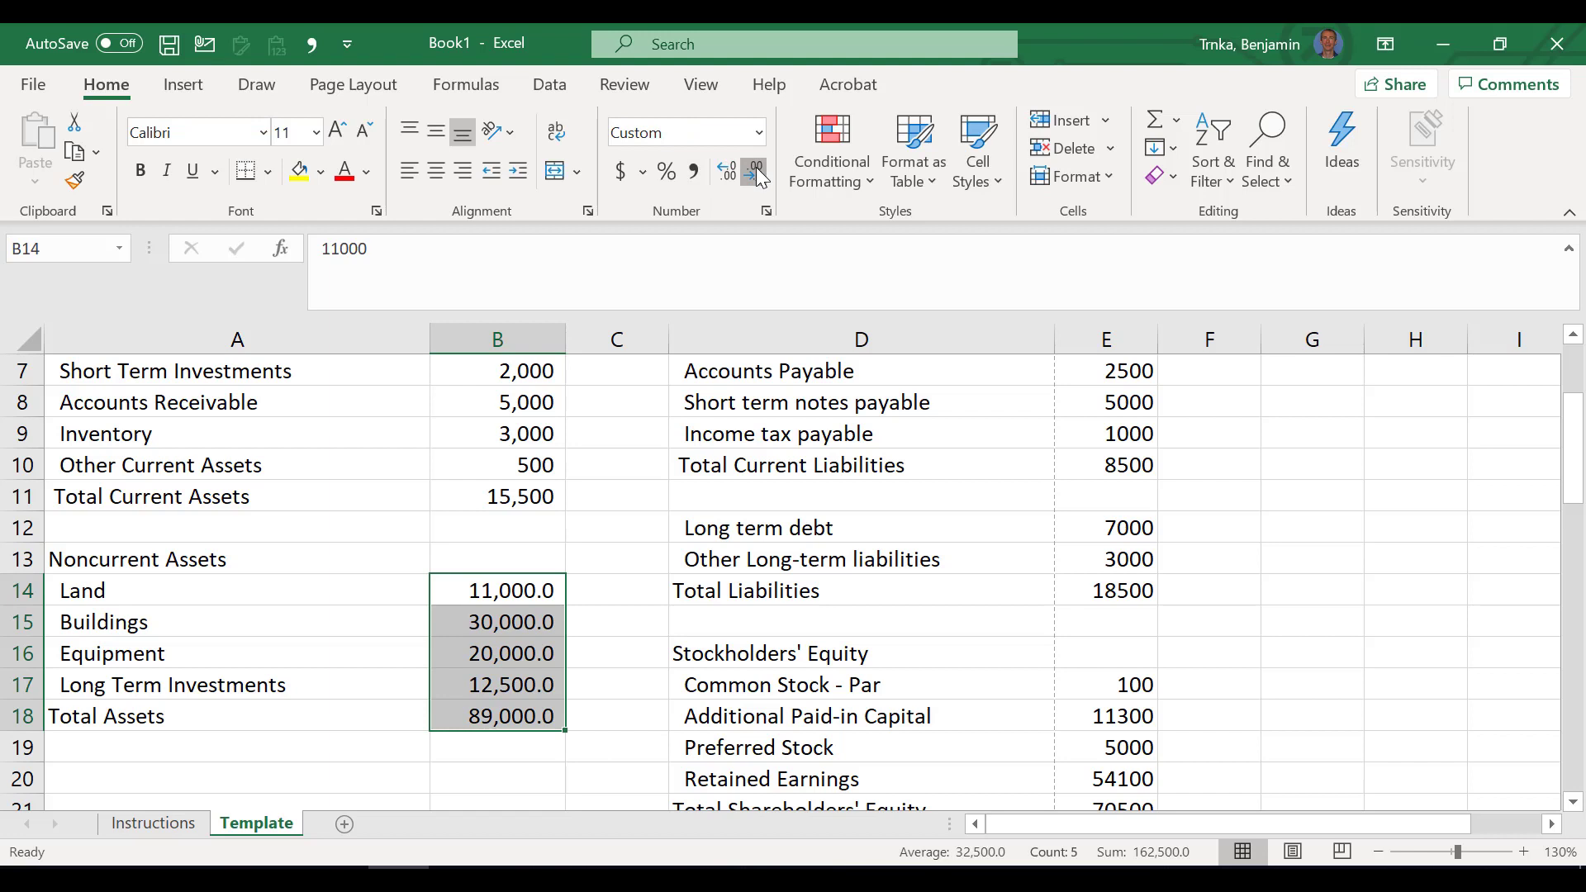
pyautogui.click(755, 171)
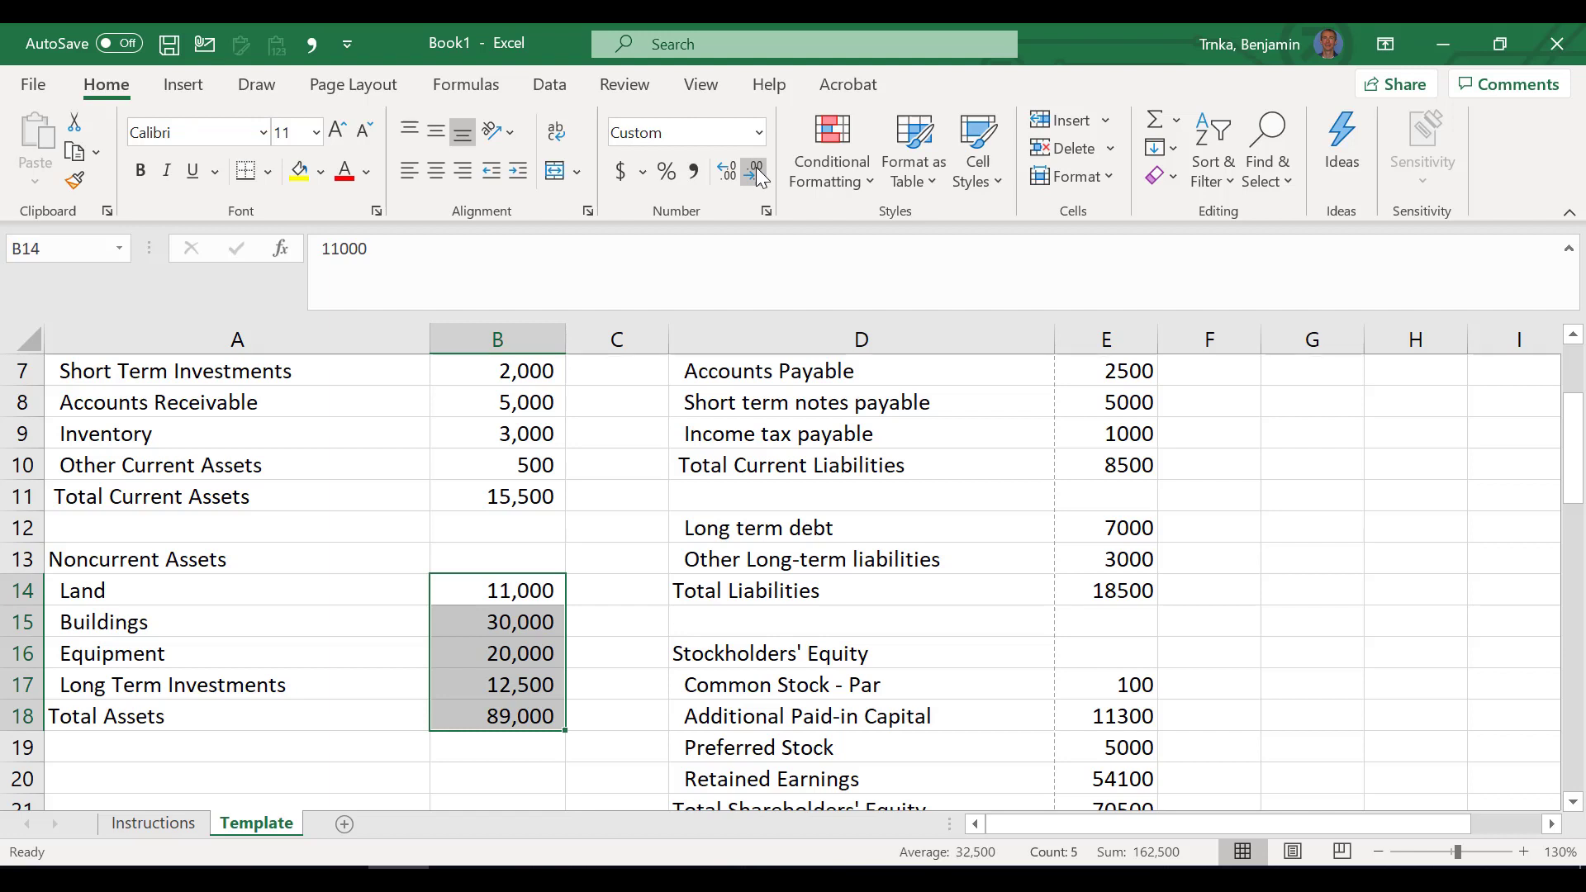
pyautogui.press('Up')
pyautogui.press('Up')
pyautogui.press('Up')
pyautogui.press('Up')
pyautogui.press('Up')
pyautogui.press('Up')
pyautogui.press('Up')
pyautogui.press('Up')
pyautogui.press('Up')
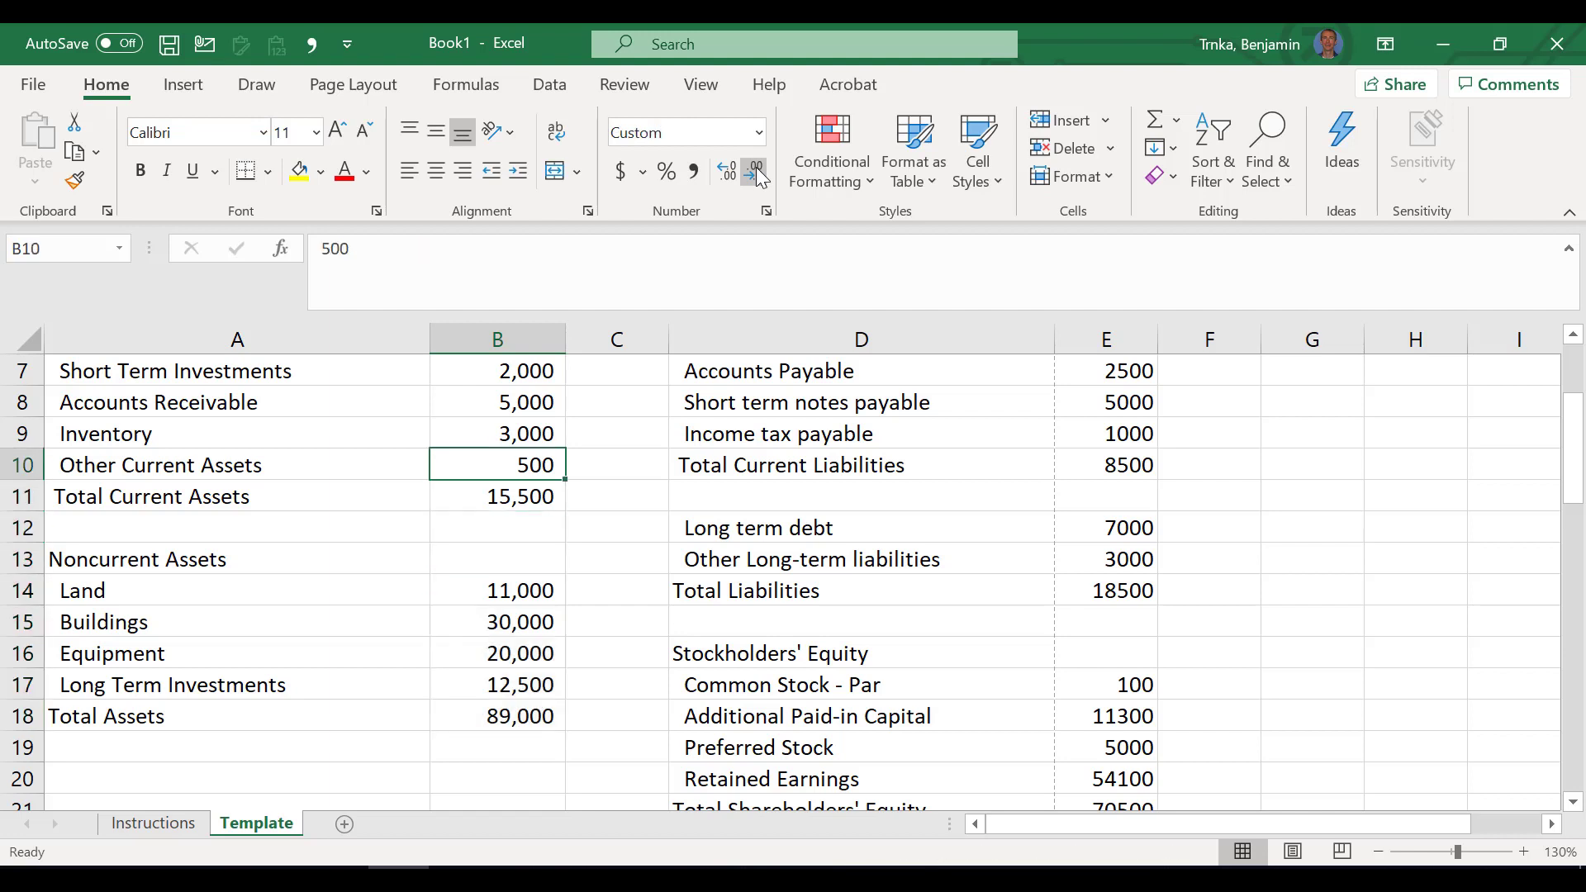
pyautogui.press('Right')
pyautogui.press('Right')
pyautogui.press('Right')
pyautogui.press('Right')
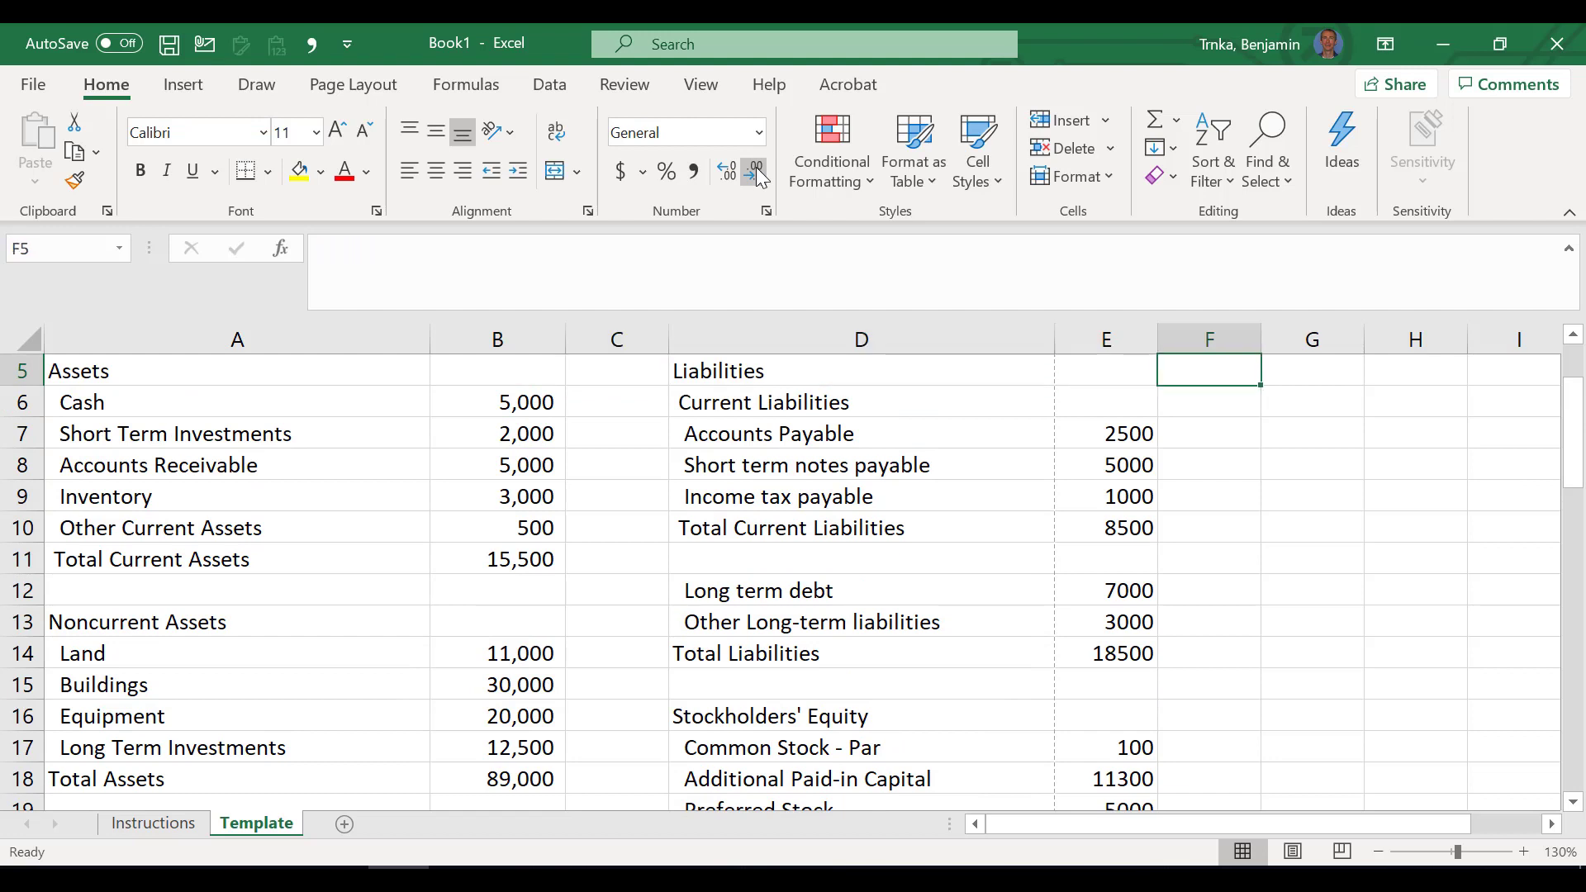
pyautogui.press('Up')
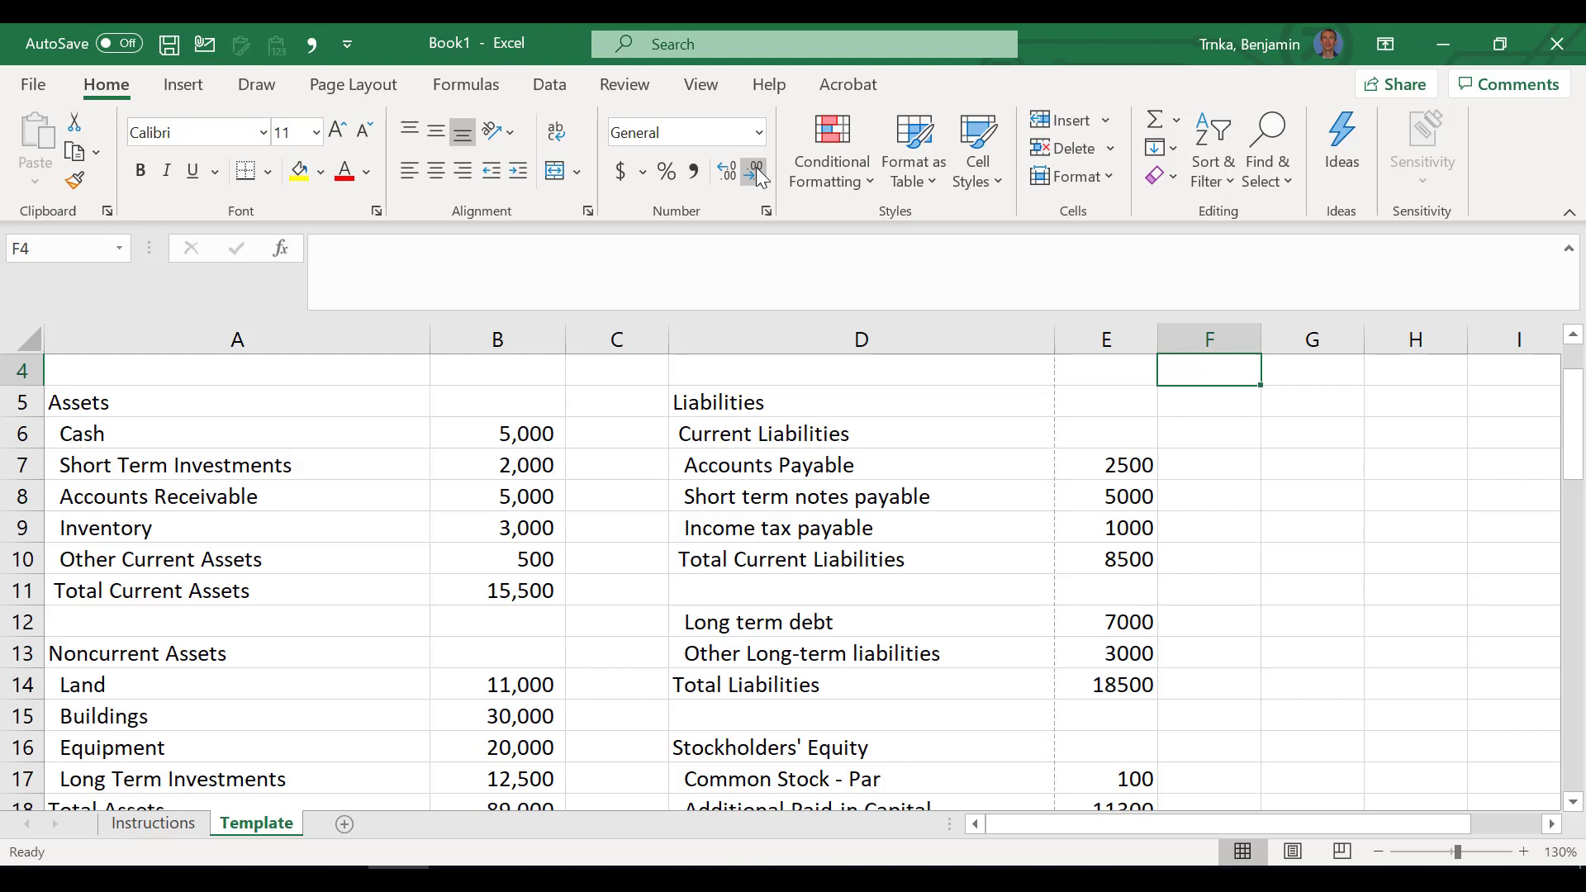
pyautogui.press('Left')
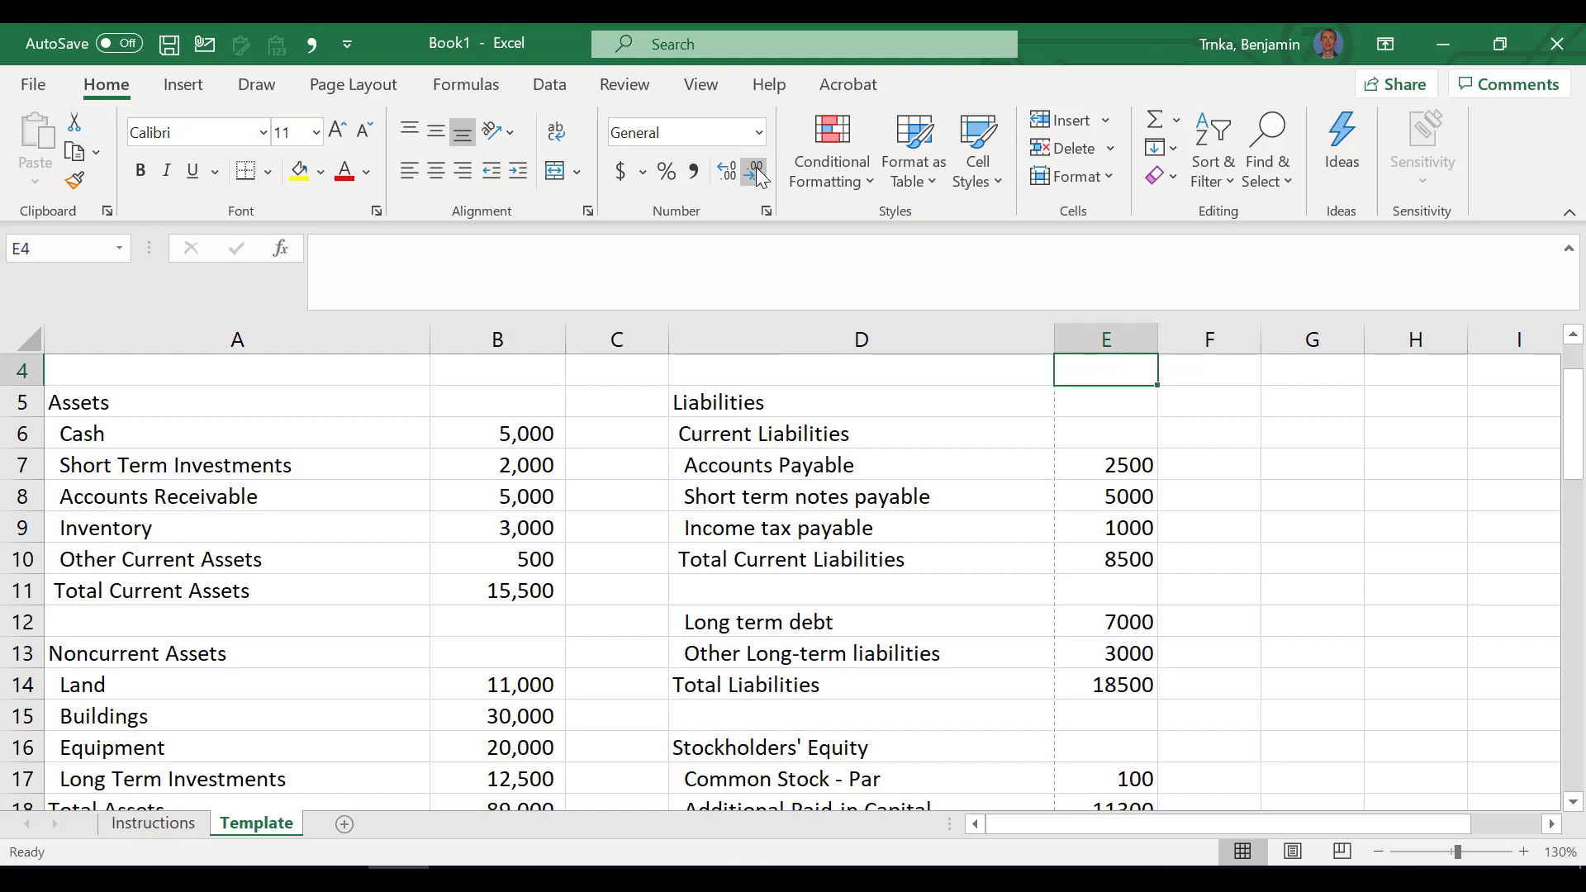
pyautogui.press('Down')
pyautogui.press('Down')
pyautogui.press('Down')
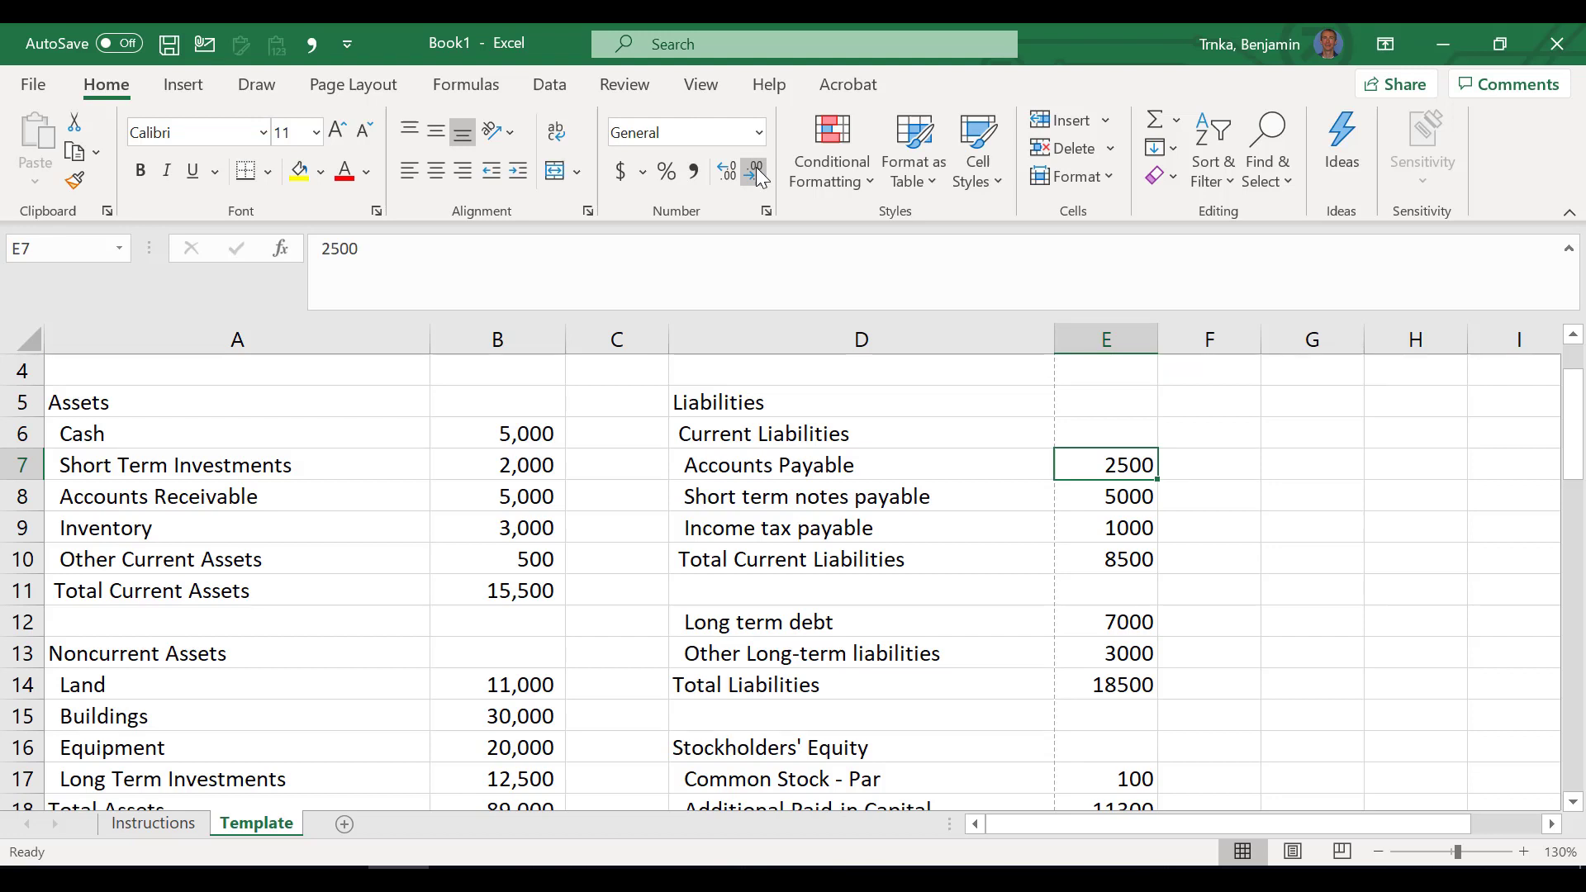
pyautogui.press('Down')
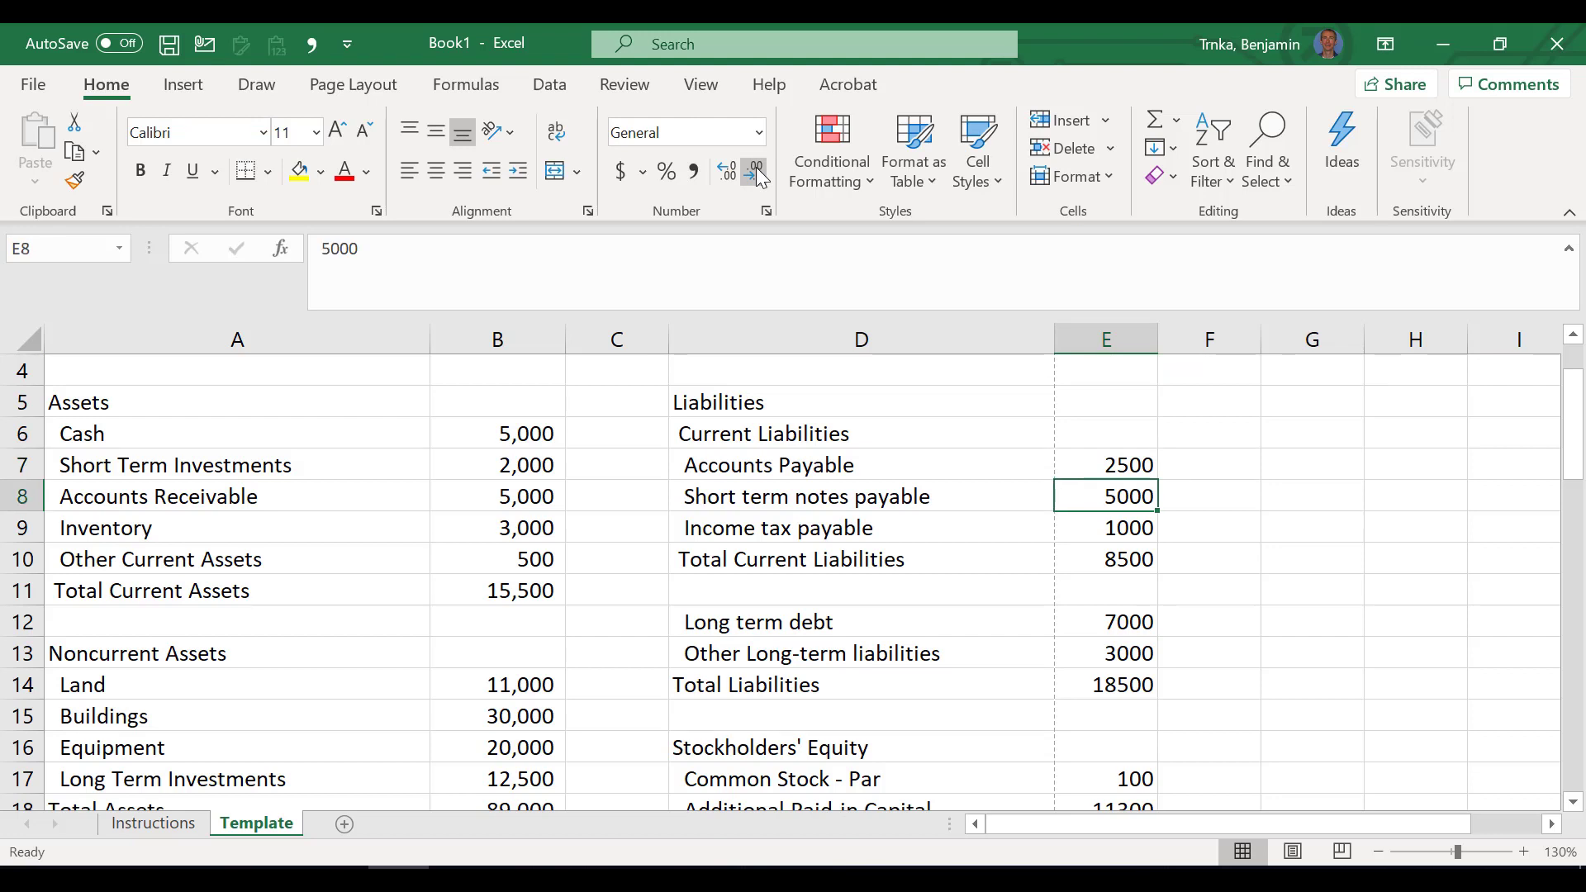
pyautogui.press('Up')
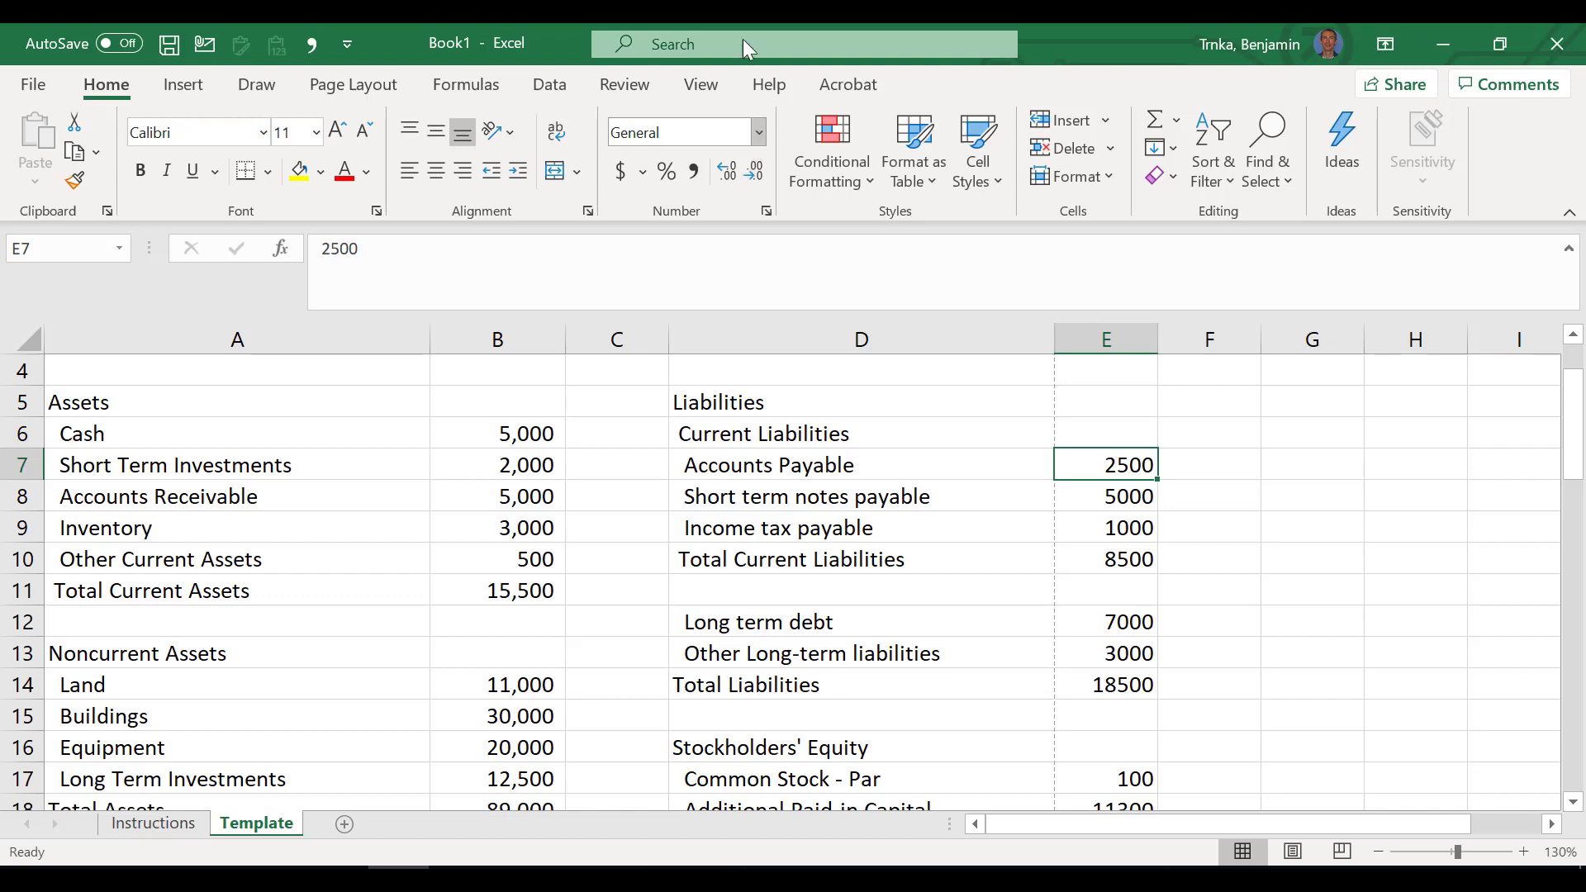
# Step: Apply comma style with zero decimals to the whole of column E
pyautogui.click(1110, 332)
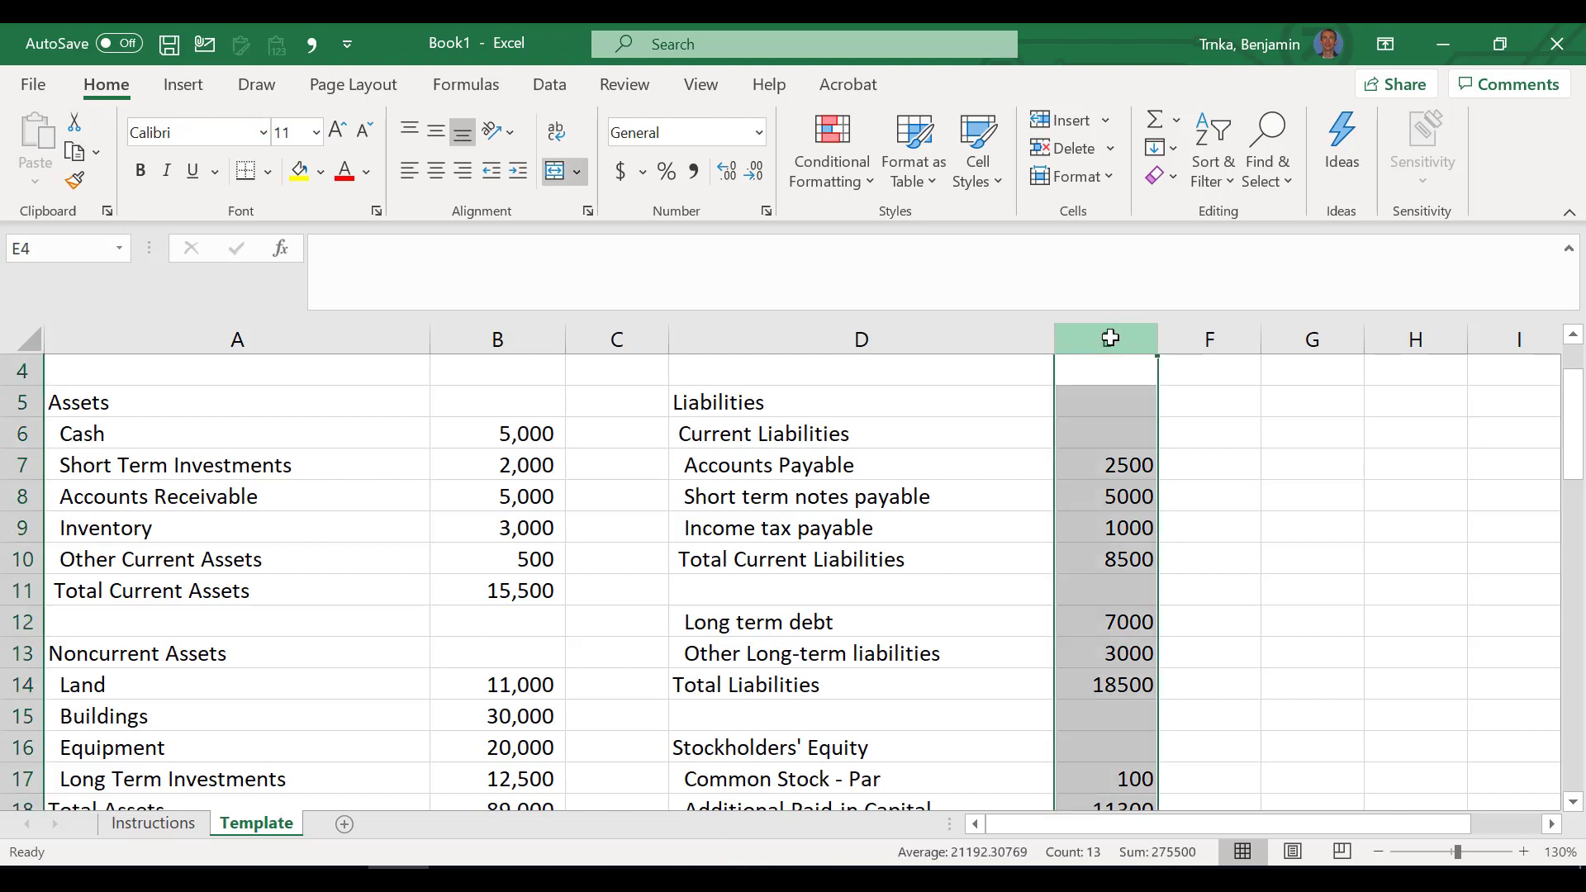
pyautogui.click(698, 177)
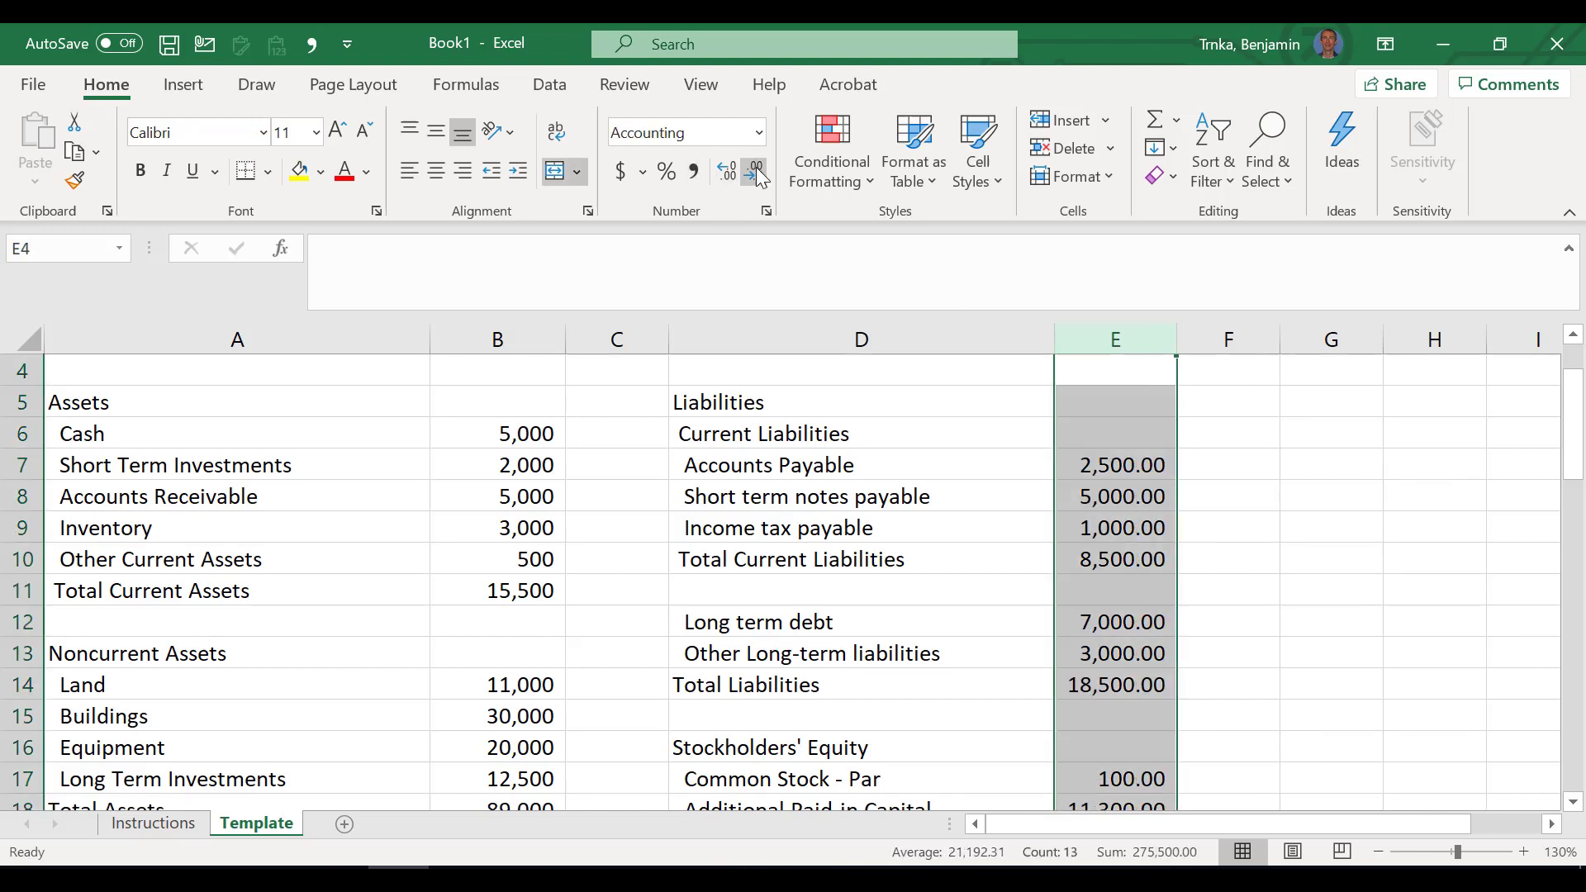
pyautogui.click(757, 171)
pyautogui.click(756, 172)
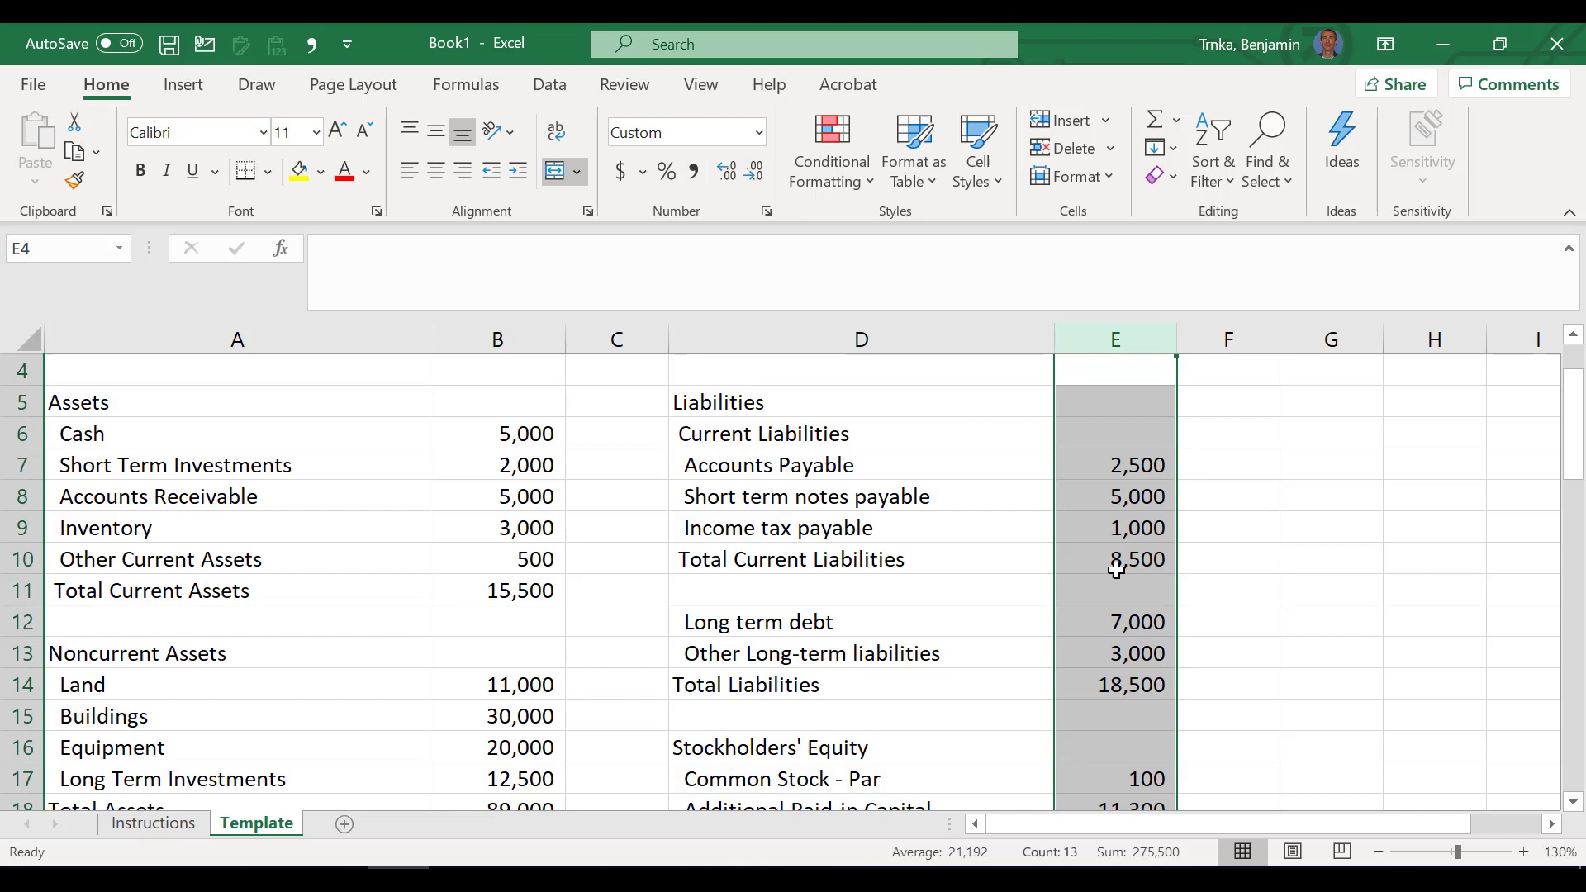
# Step: Enter test value 1, then 9,427, in cell E32
pyautogui.press('Left')
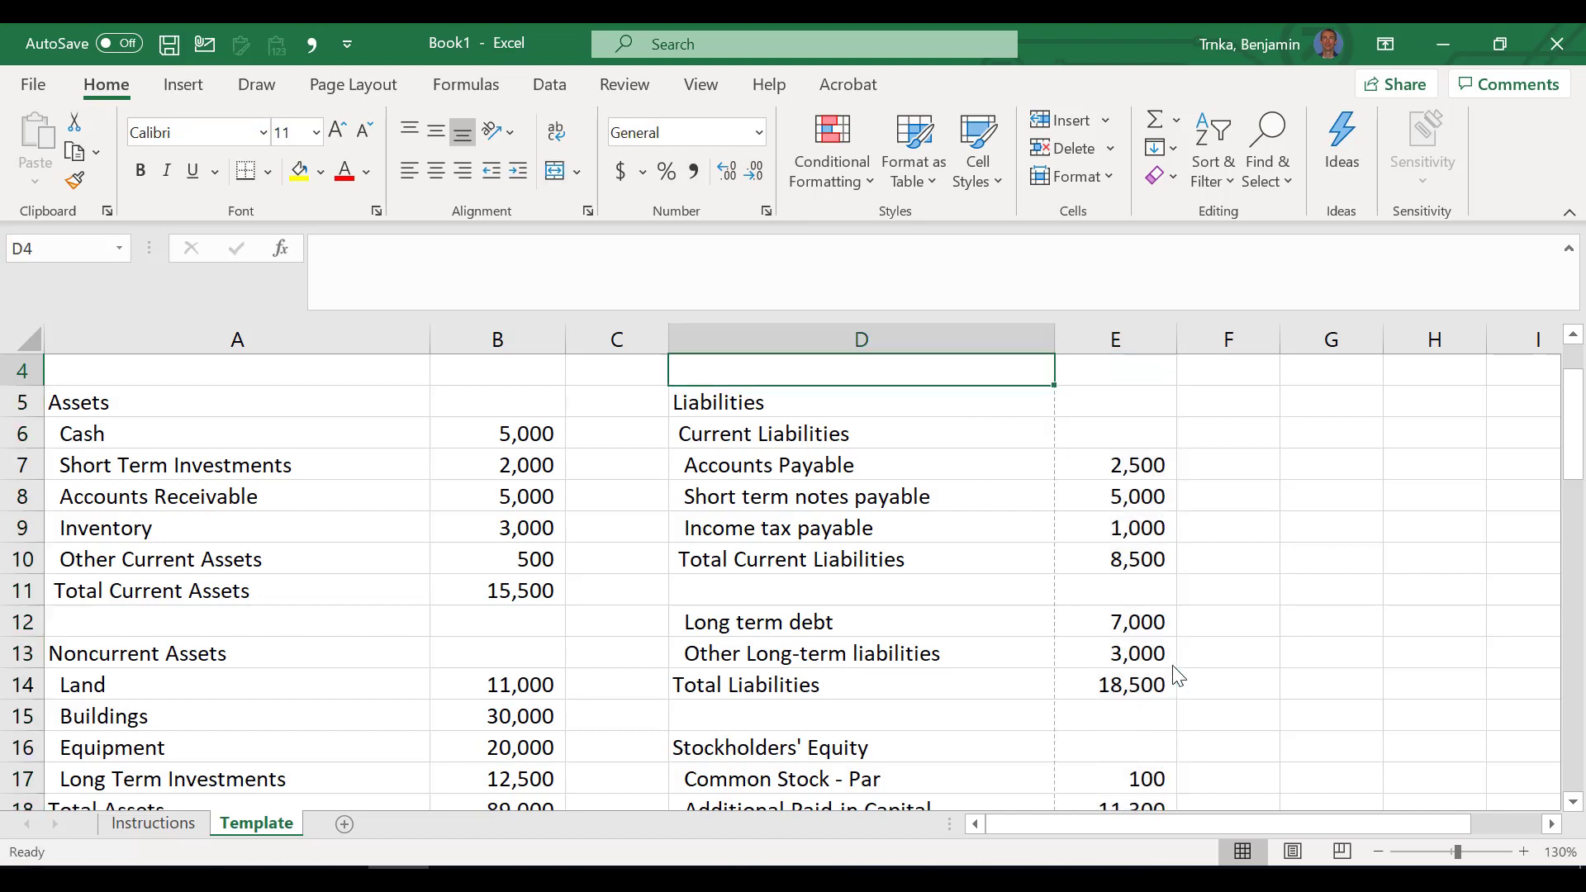
pyautogui.press('Right')
pyautogui.press('Down')
pyautogui.press('Down')
pyautogui.press('Down')
pyautogui.press('Down')
pyautogui.press('Down')
pyautogui.press('Down')
pyautogui.press('Down')
pyautogui.press('Down')
pyautogui.press('Down')
pyautogui.press('Down')
pyautogui.press('Down')
pyautogui.press('Down')
pyautogui.press('Down')
pyautogui.press('Down')
pyautogui.press('Down')
pyautogui.press('Down')
pyautogui.press('Down')
pyautogui.press('Down')
pyautogui.press('Down')
pyautogui.press('Down')
pyautogui.press('Down')
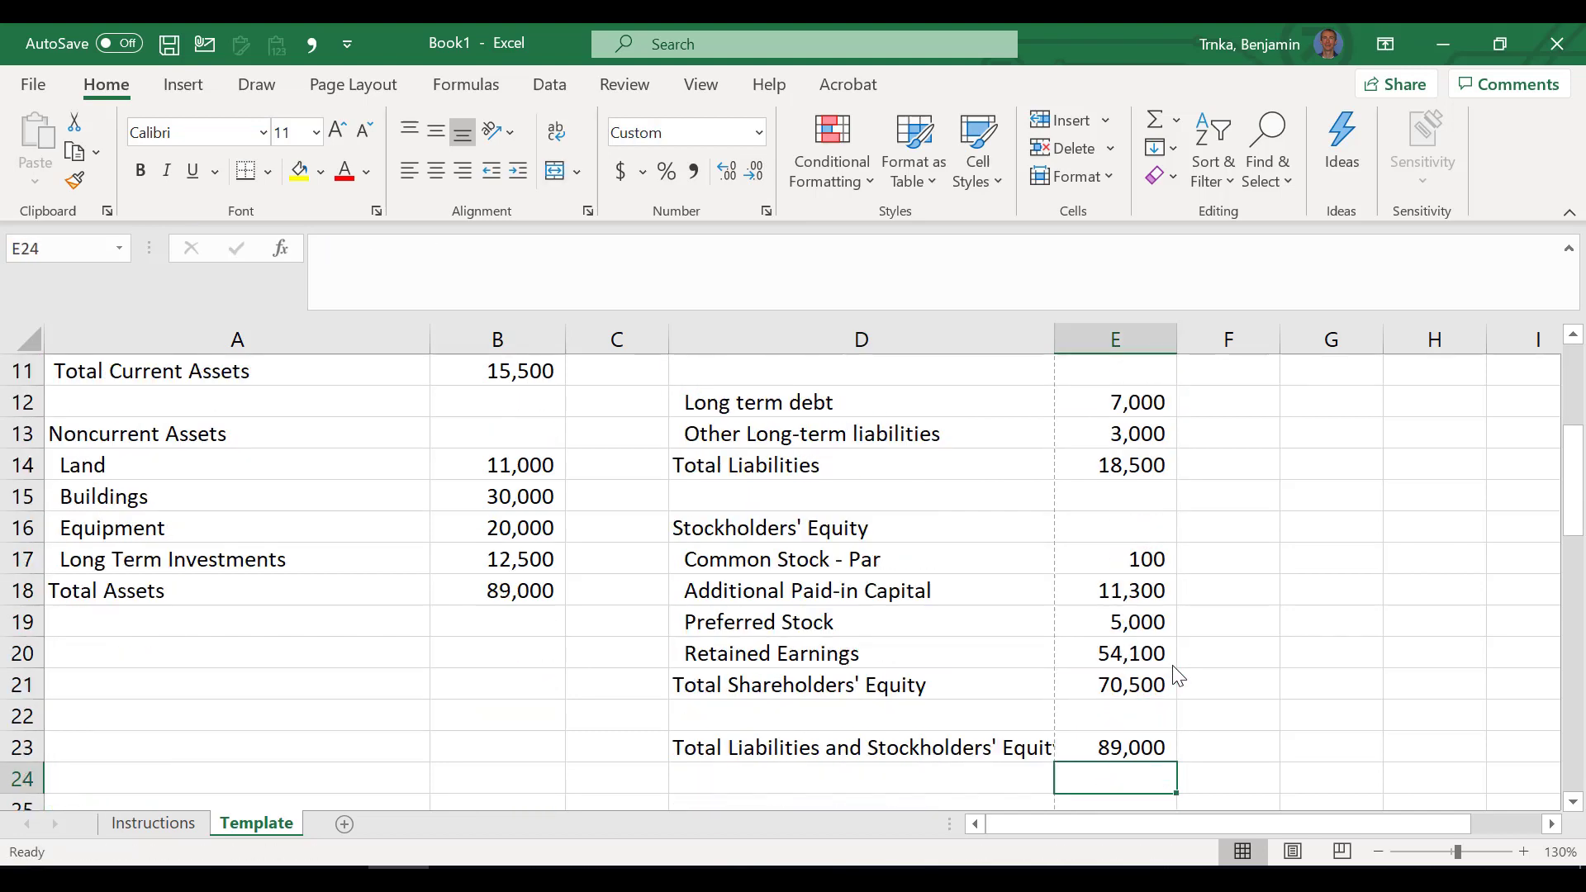
pyautogui.press('Down')
pyautogui.press('Down')
pyautogui.press('Up')
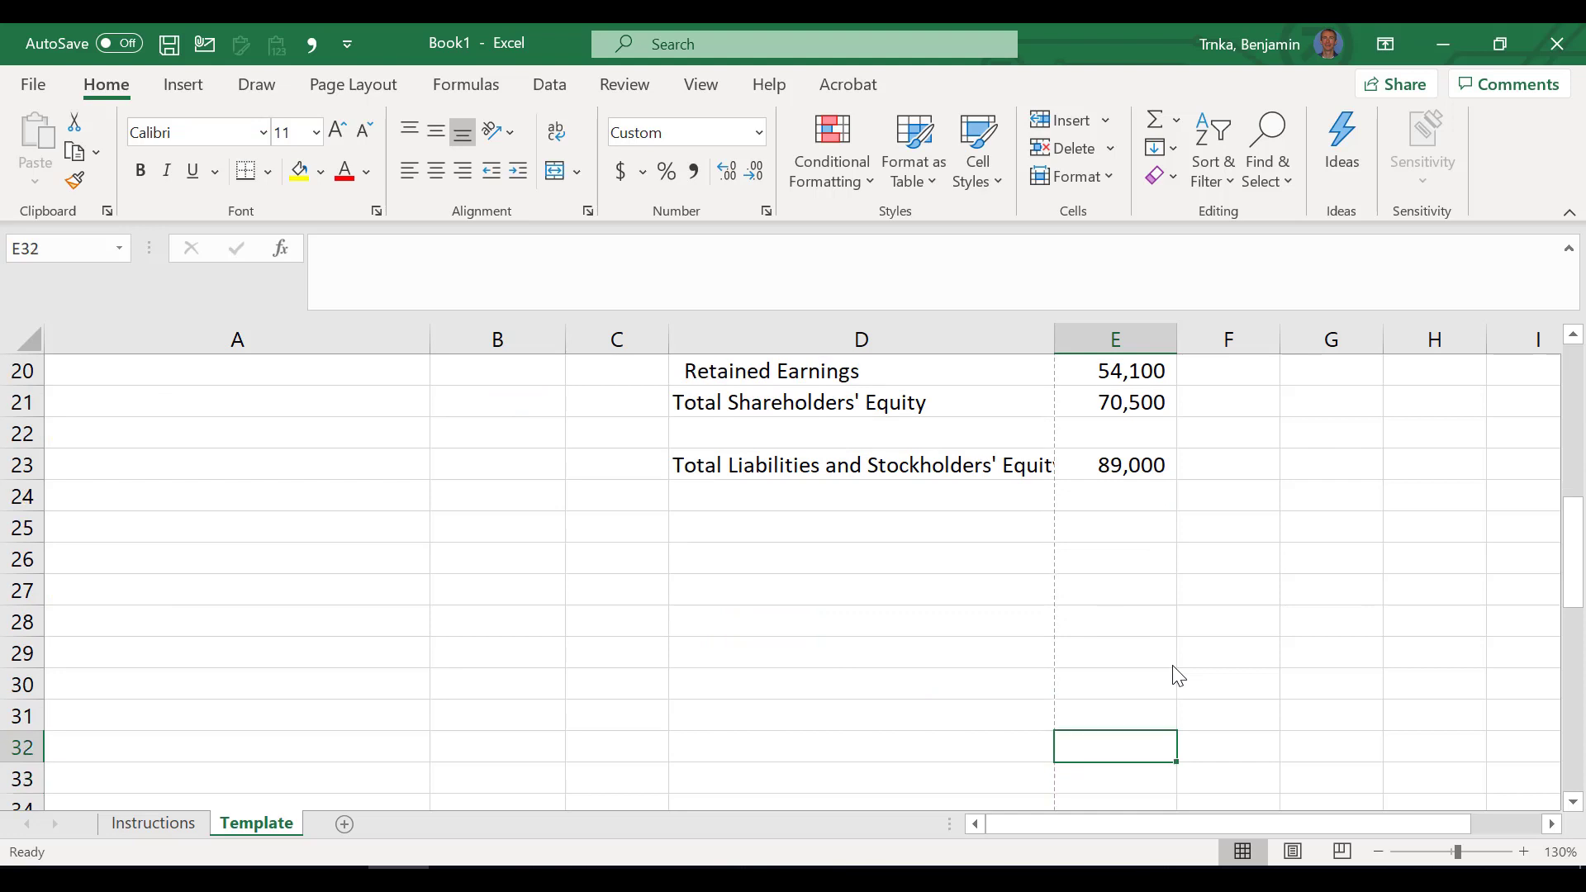
pyautogui.write('1')
pyautogui.press('Return')
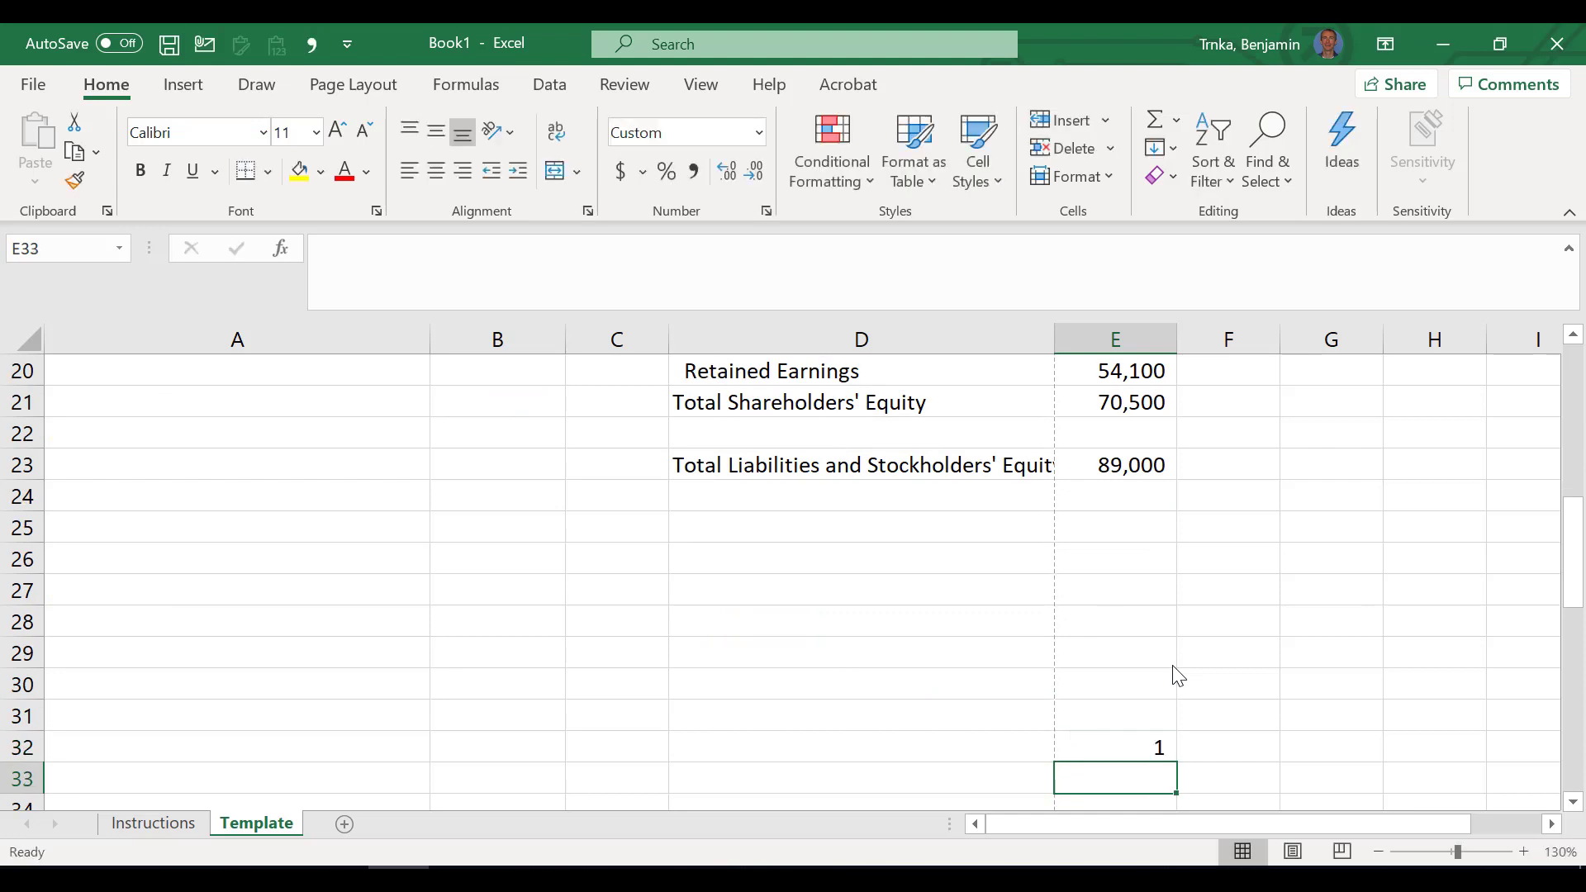
pyautogui.press('Up')
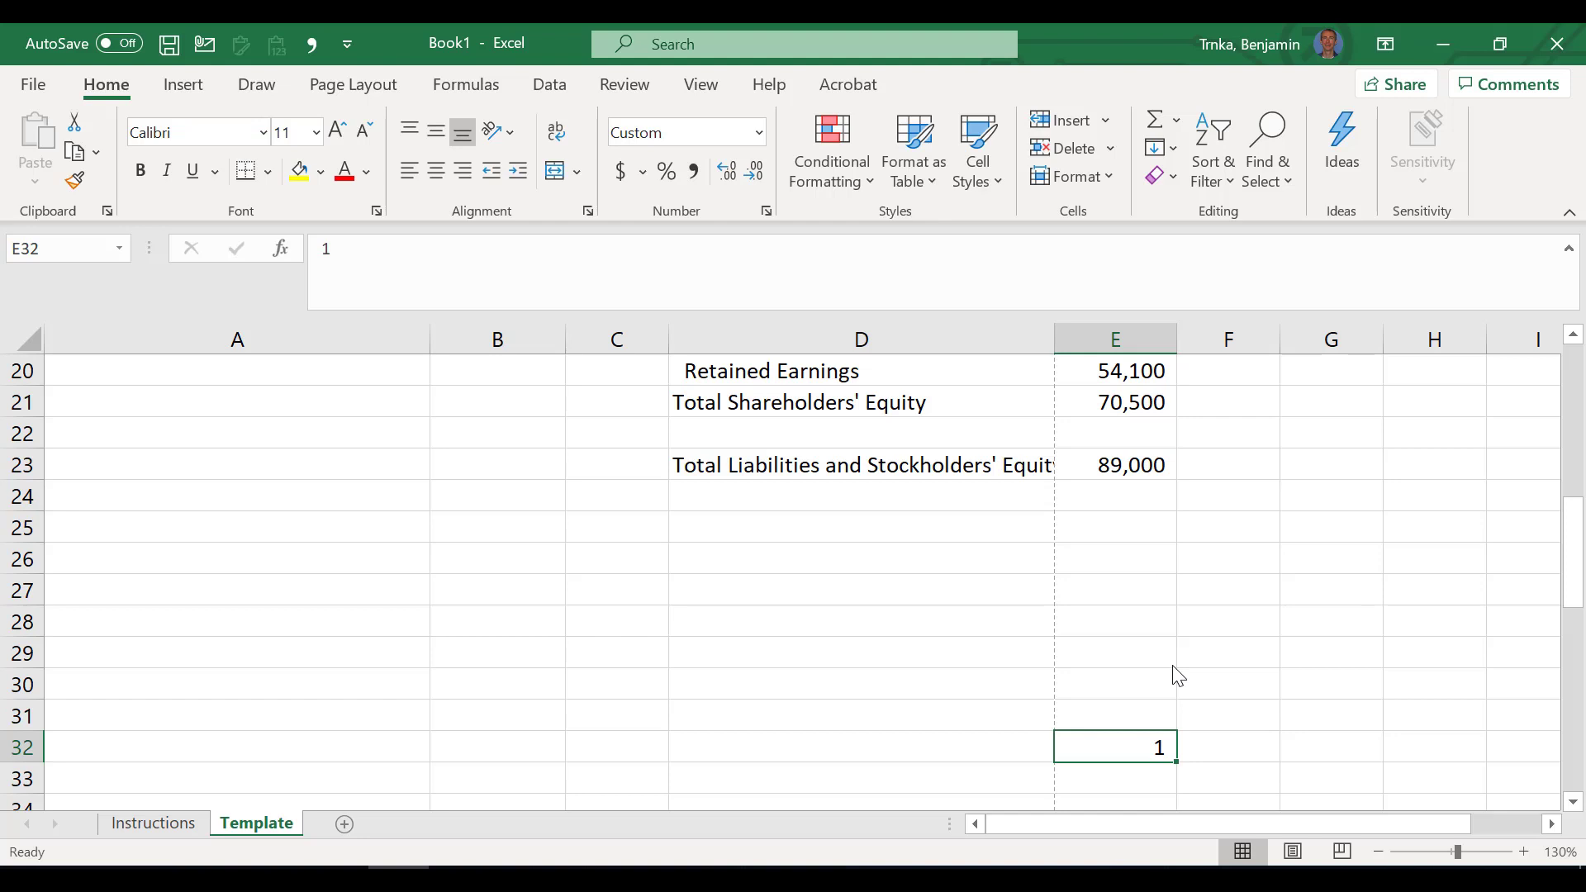
pyautogui.write('9,42')
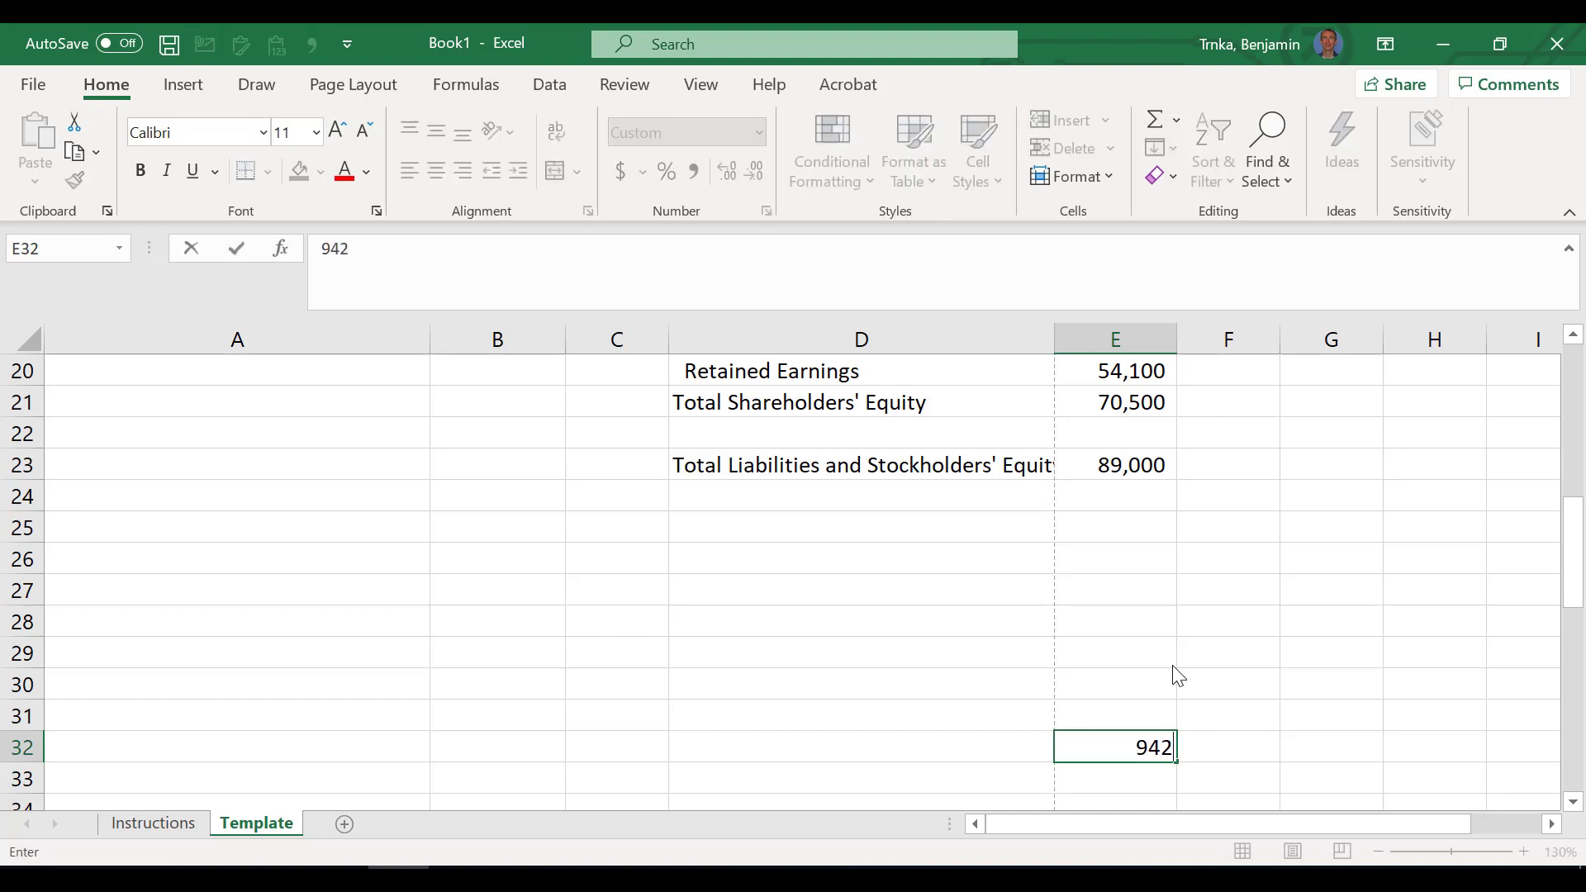
pyautogui.write('7')
pyautogui.press('Return')
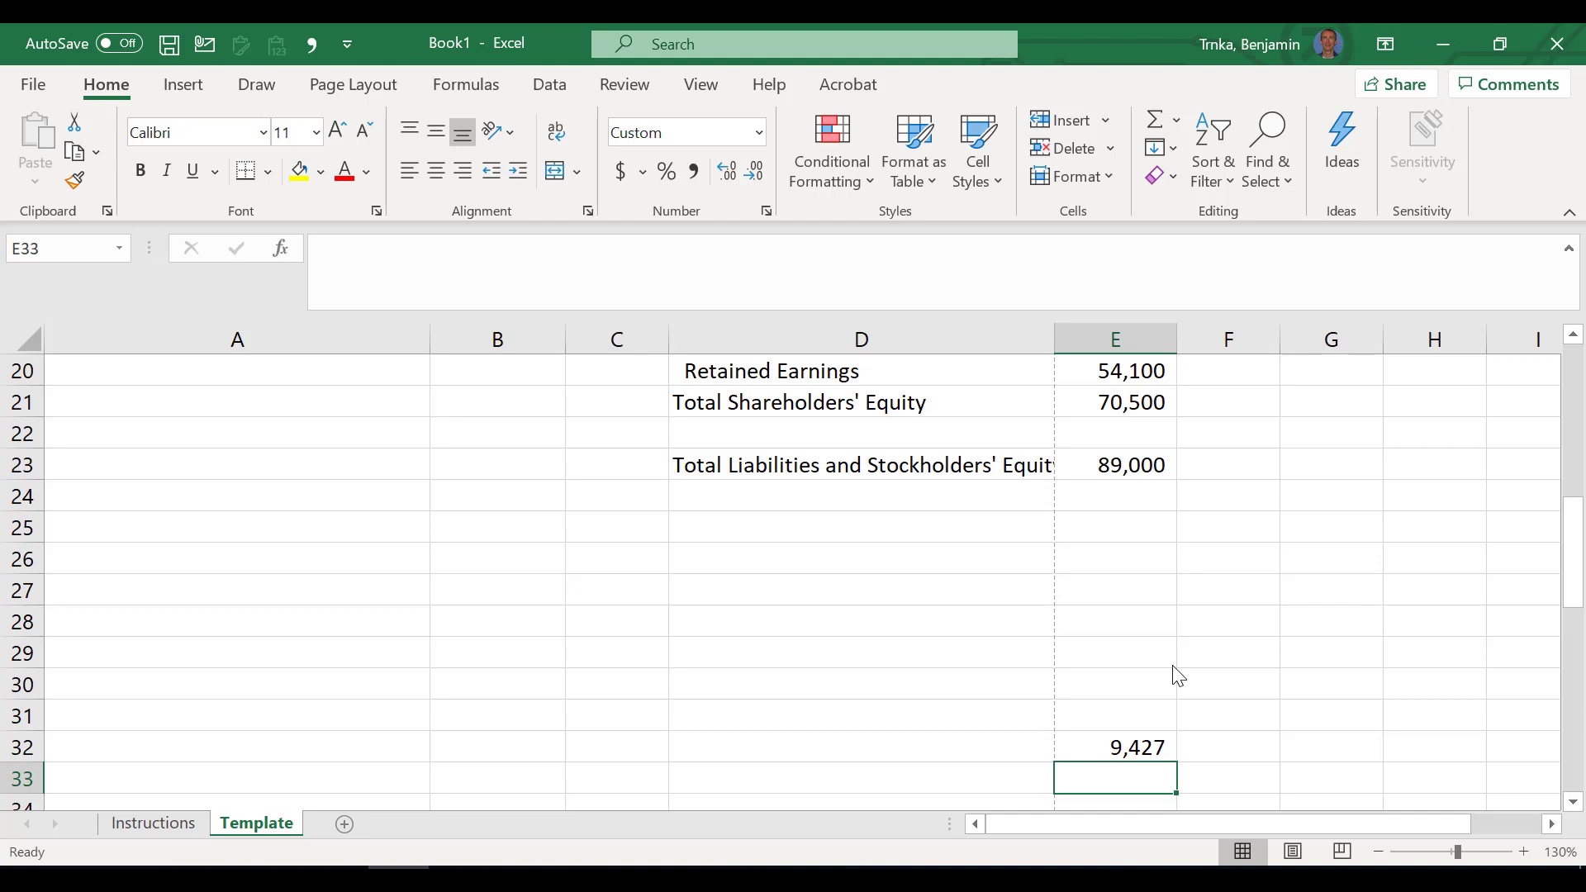
# Step: Undo the test entries in cell E32
pyautogui.hotkey('ctrl', 'z')
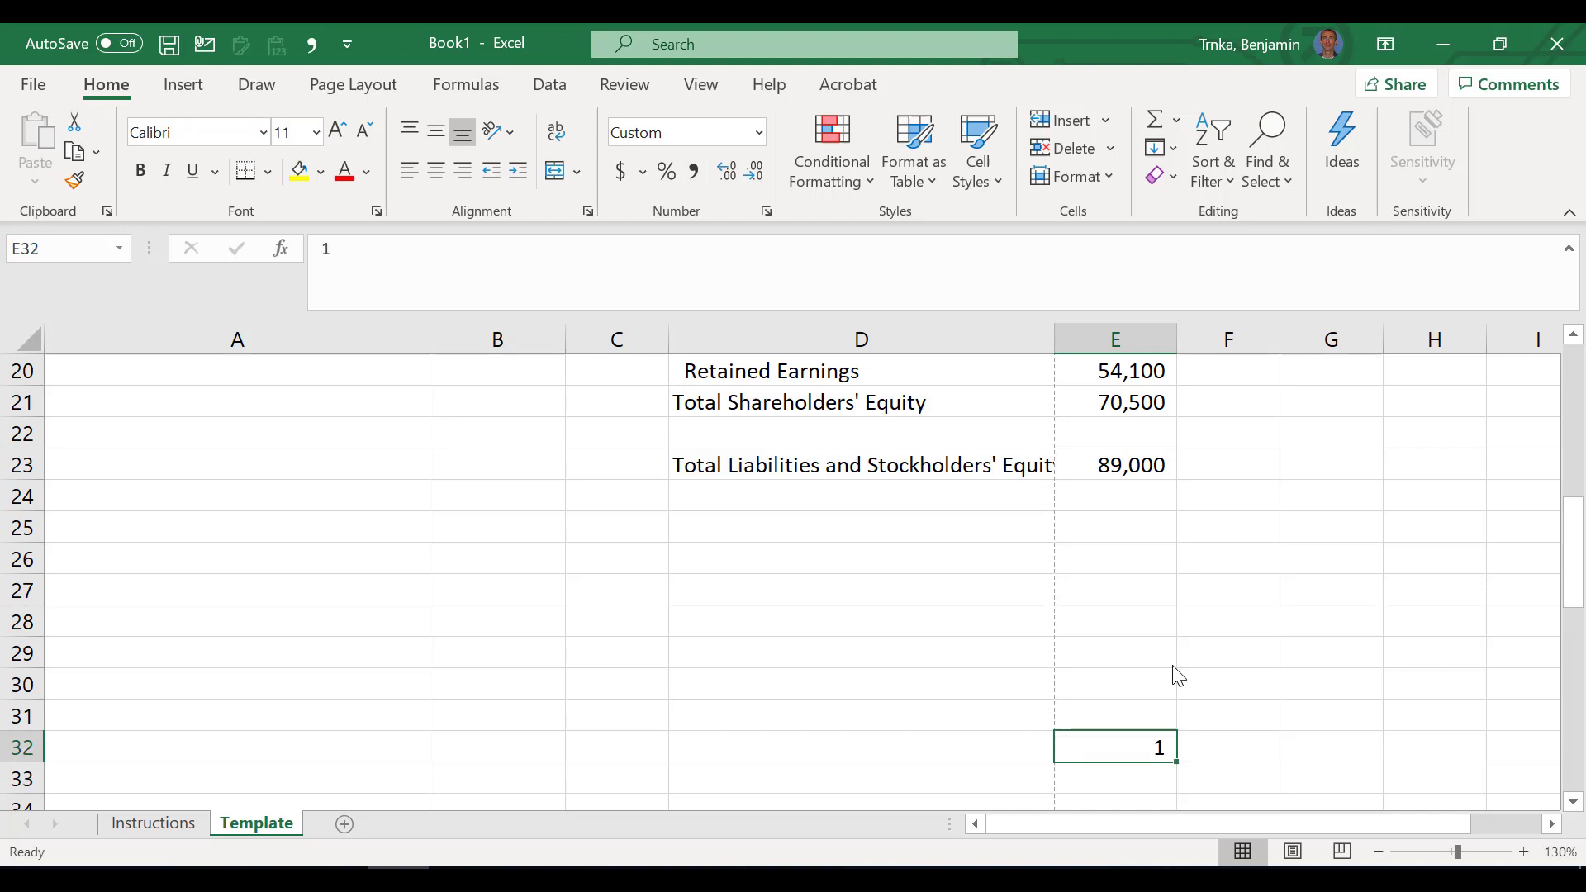
pyautogui.hotkey('ctrl', 'z')
pyautogui.hotkey('ctrl', 'z')
pyautogui.hotkey('ctrl', 'z')
pyautogui.hotkey('ctrl', 'z')
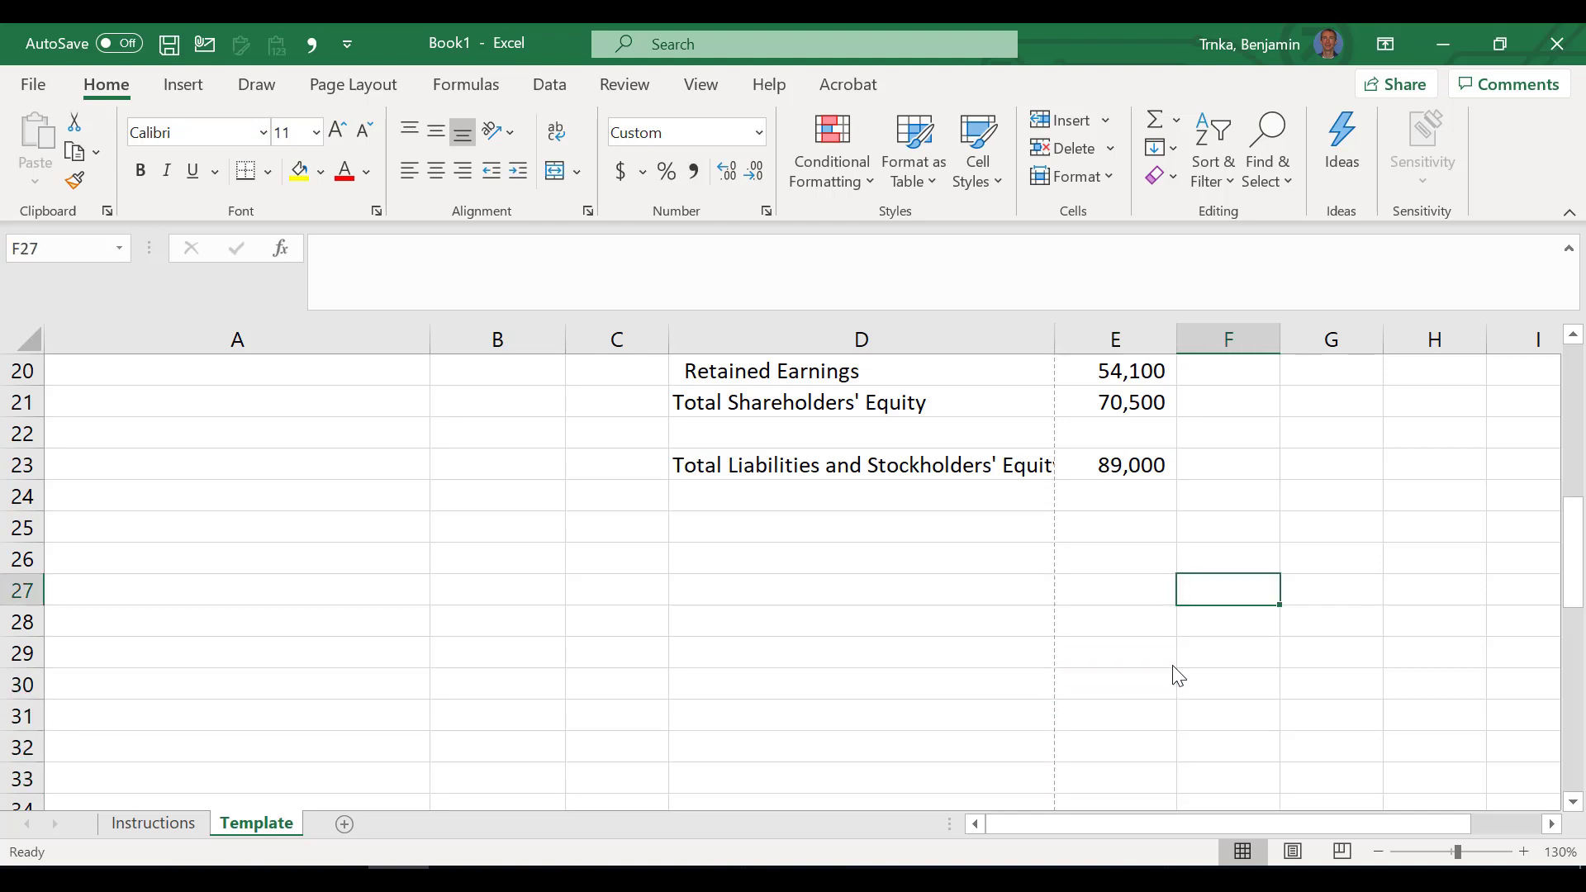
pyautogui.hotkey('ctrl', 'z')
pyautogui.hotkey('ctrl', 'z')
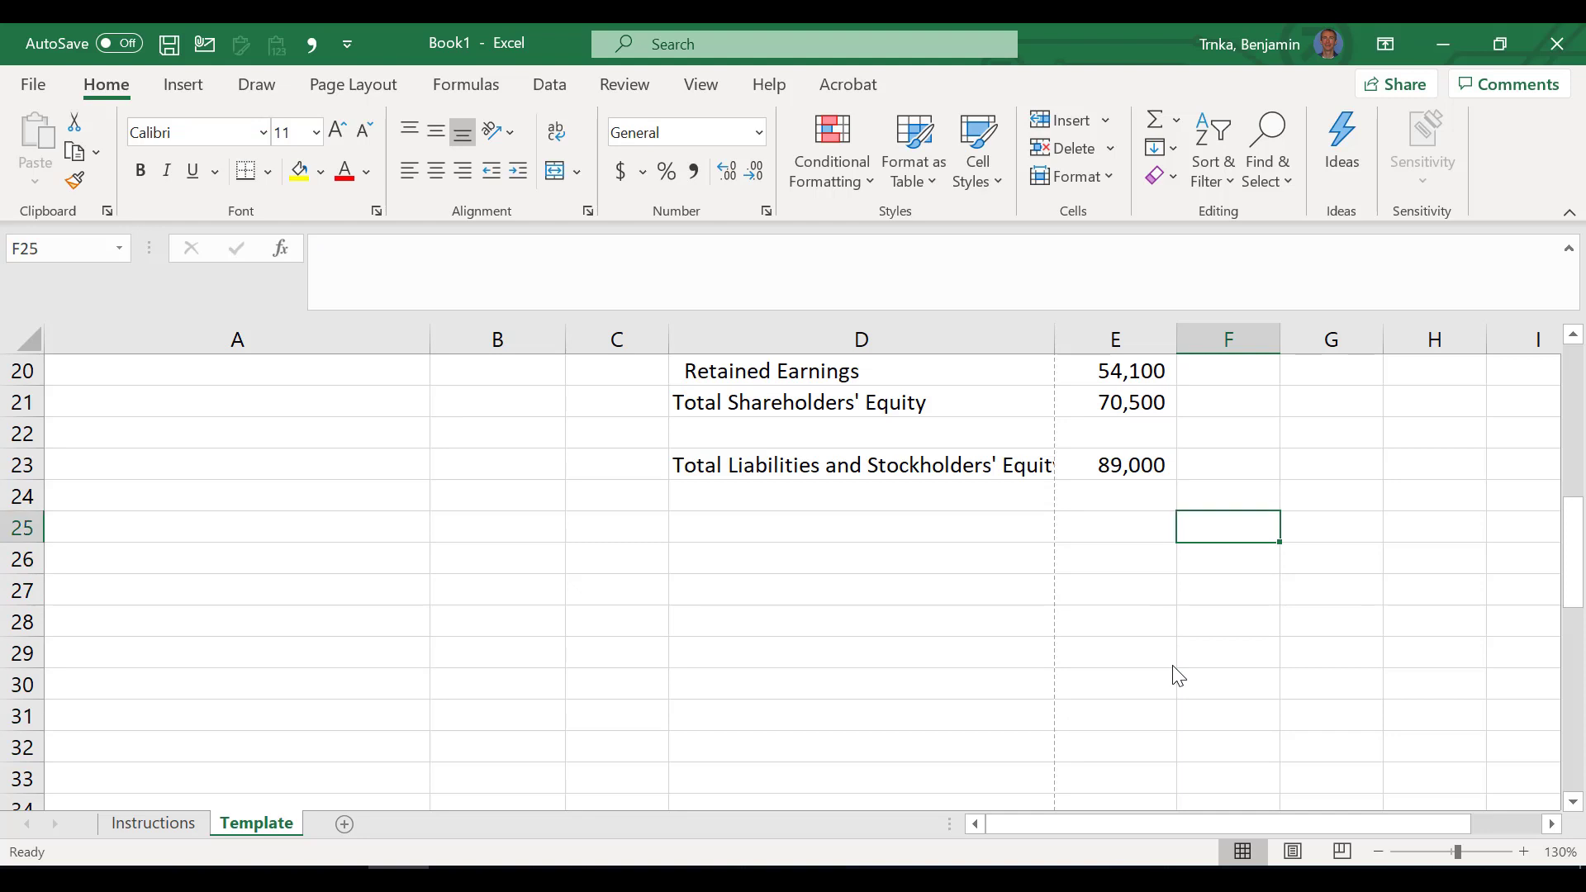
# Step: Undo column E's comma formatting, restoring plain figures like 2500 and 18500
pyautogui.hotkey('ctrl', 'Up')
pyautogui.press('Down')
pyautogui.press('Down')
pyautogui.press('Down')
pyautogui.press('Down')
pyautogui.press('Down')
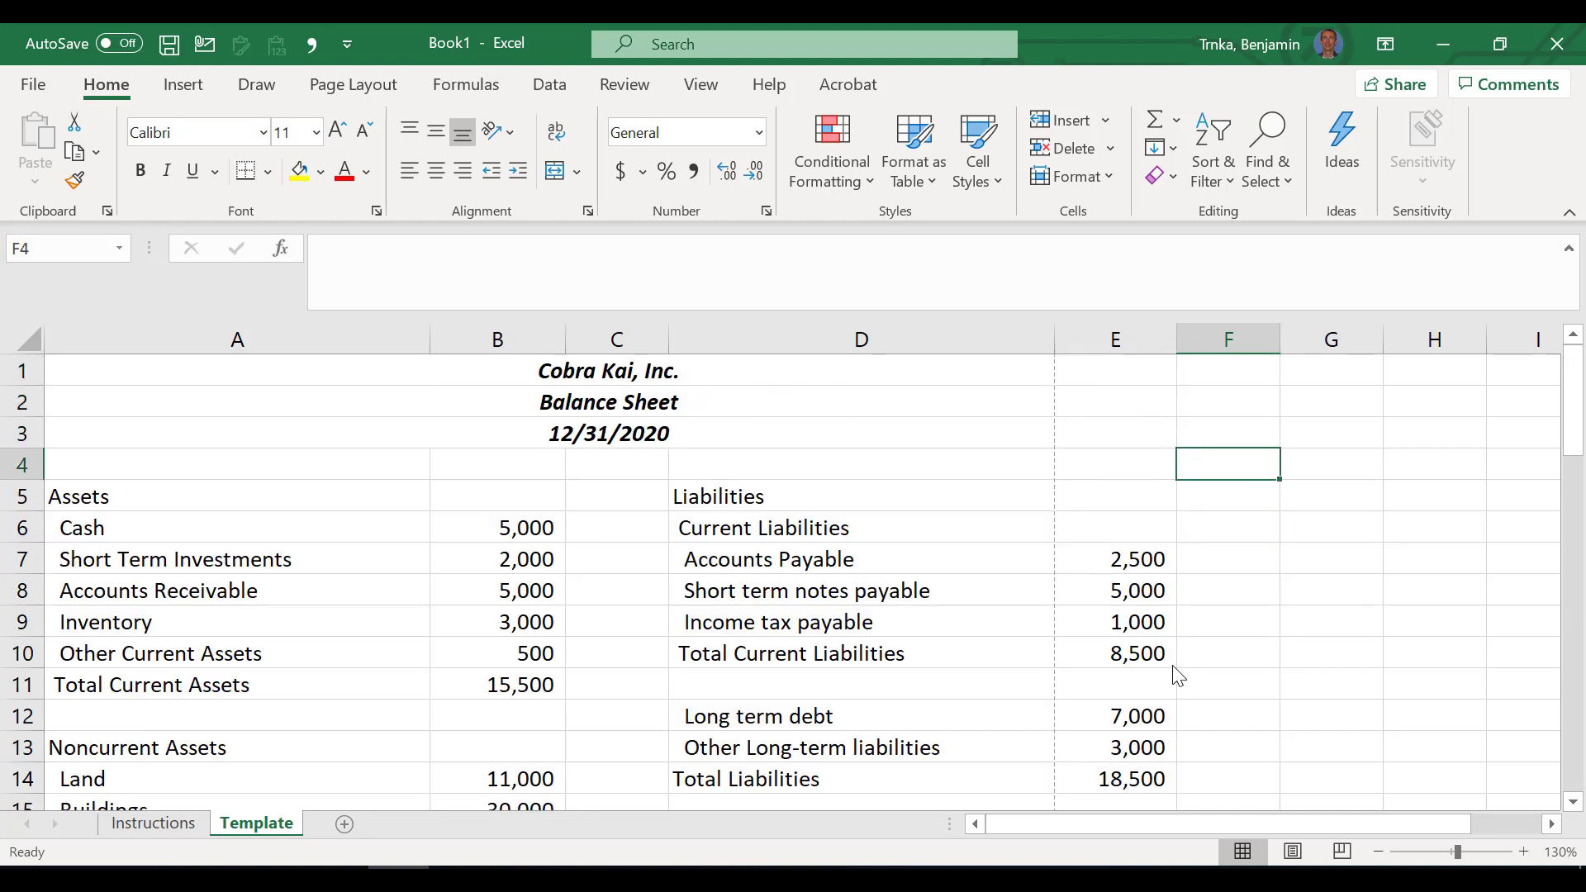
pyautogui.press('Left')
pyautogui.press('Down')
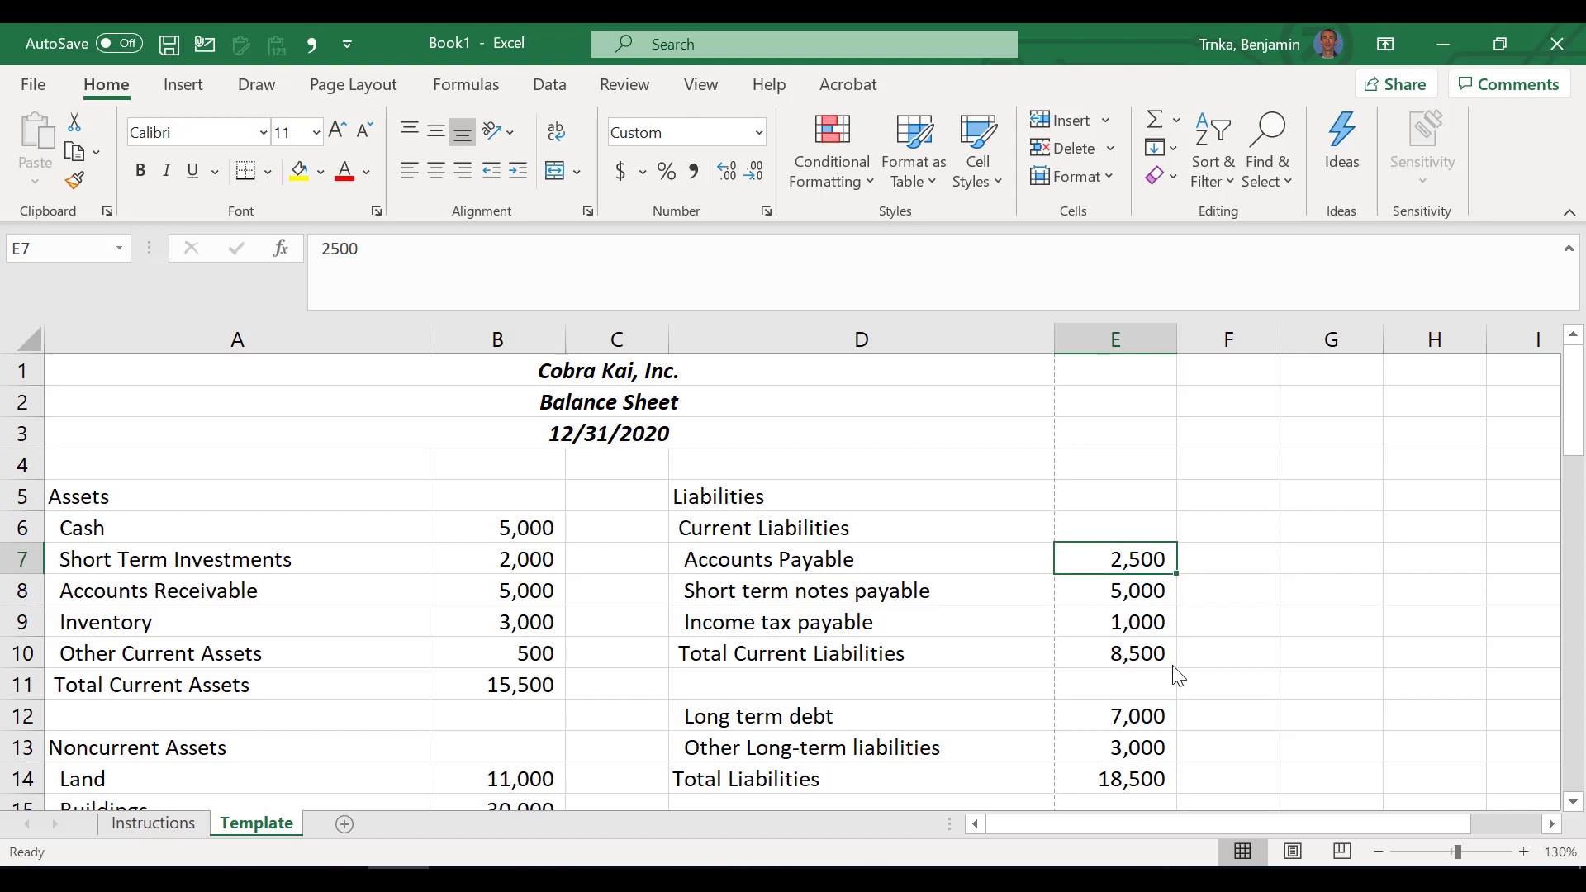
pyautogui.hotkey('ctrl', 'space')
pyautogui.hotkey('alt', 'h')
pyautogui.press('0')
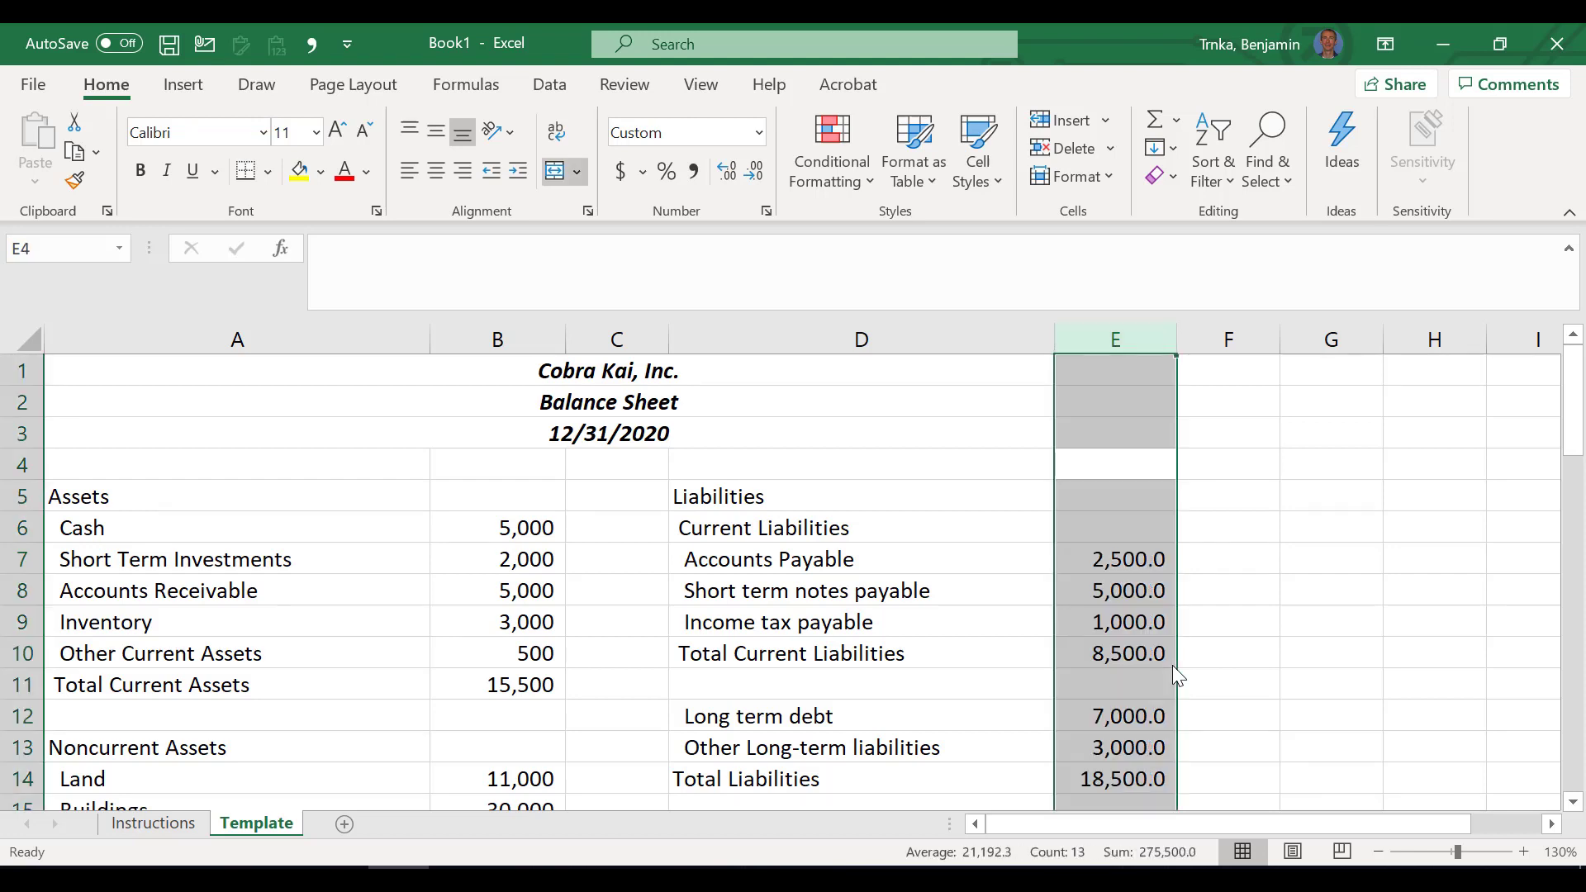
pyautogui.hotkey('ctrl', 'z')
pyautogui.hotkey('ctrl', 'z')
pyautogui.hotkey('ctrl', 'z')
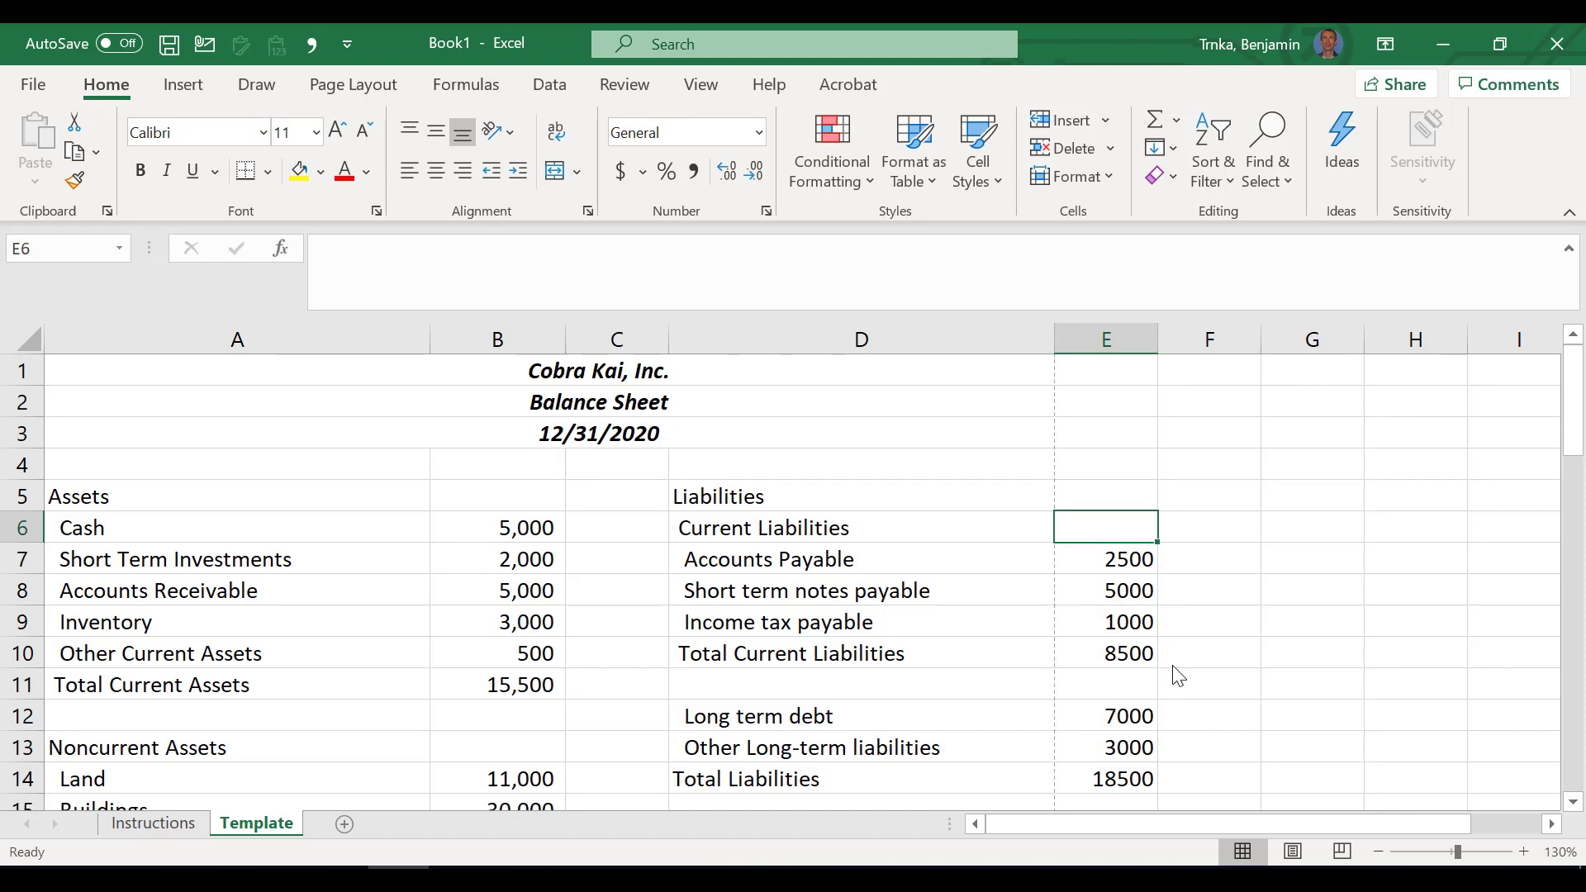
# Step: Apply comma style with zero decimals to E7:E23, e.g. Accounts Payable 2,500
pyautogui.press('Down')
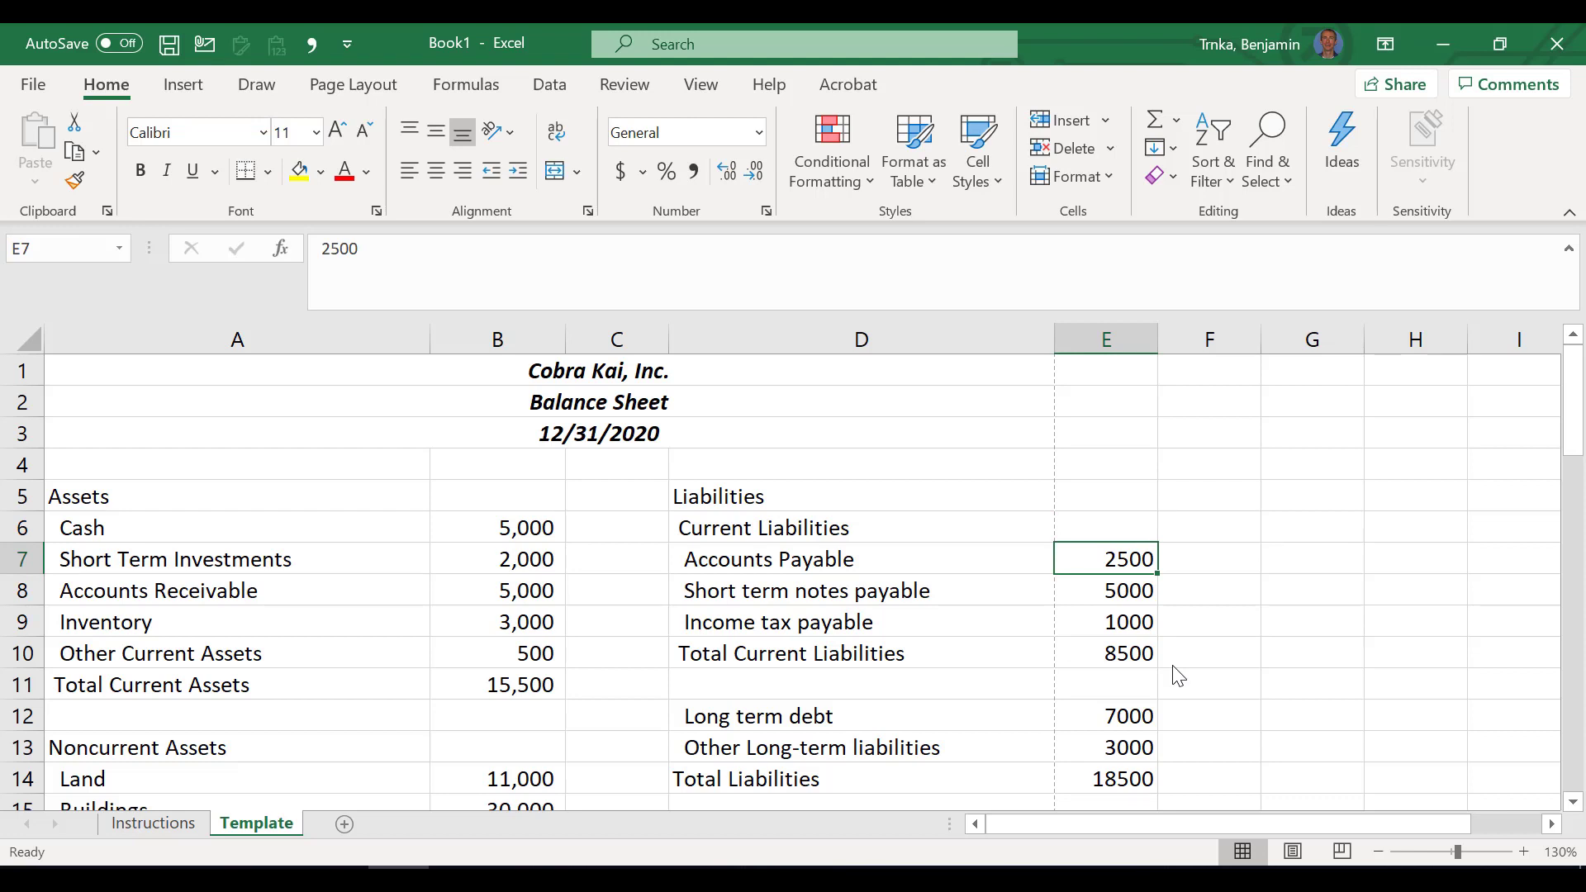
pyautogui.hotkey('shift', 'Down')
pyautogui.hotkey('shift', 'Down')
pyautogui.hotkey('shift', 'Down')
pyautogui.hotkey('shift', 'Down')
pyautogui.hotkey('shift', 'Down')
pyautogui.hotkey('shift', 'Down')
pyautogui.hotkey('shift', 'Down')
pyautogui.hotkey('shift', 'Down')
pyautogui.hotkey('shift', 'Down')
pyautogui.hotkey('shift', 'Down')
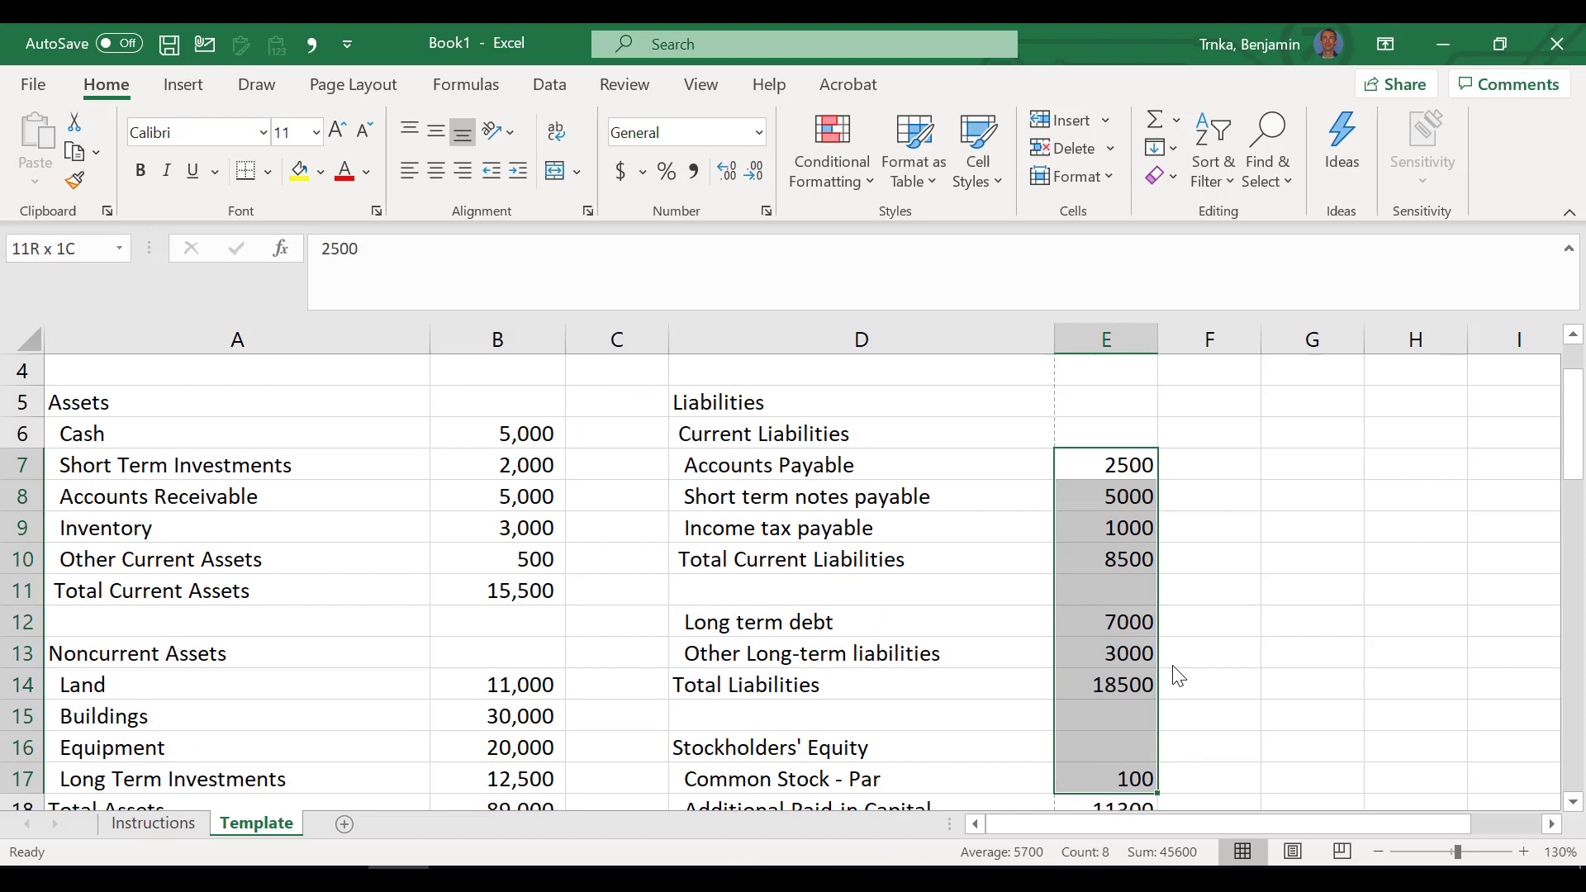
pyautogui.hotkey('shift', 'Down')
pyautogui.hotkey('shift', 'Down')
pyautogui.hotkey('shift', 'Down')
pyautogui.hotkey('shift', 'Down')
pyautogui.hotkey('shift', 'Down')
pyautogui.hotkey('shift', 'Down')
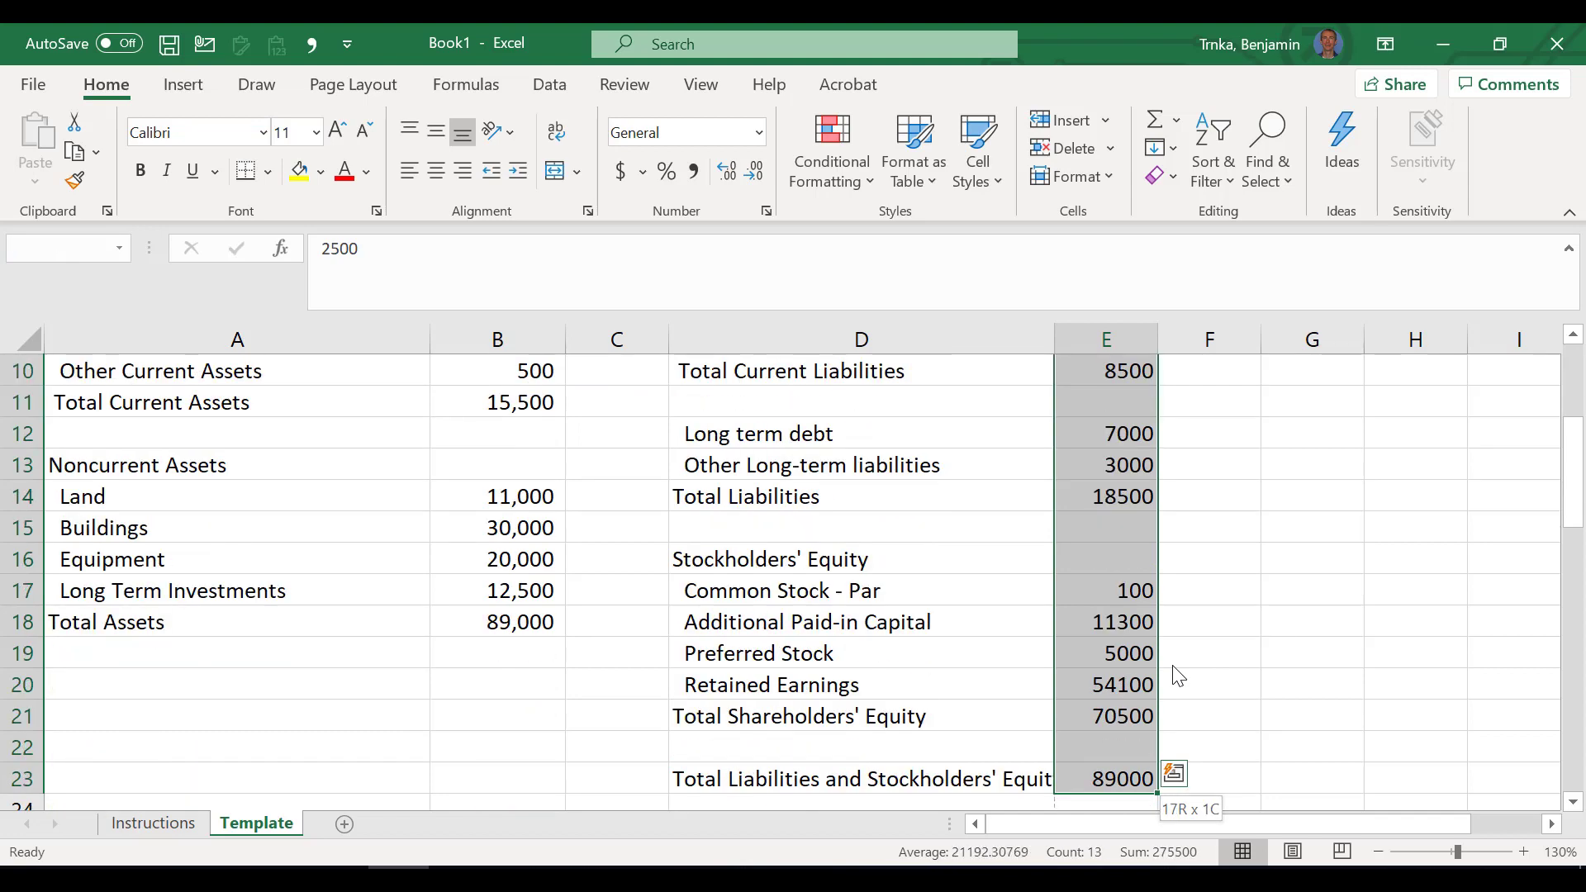
pyautogui.hotkey('ctrl', 'shift', 'Down')
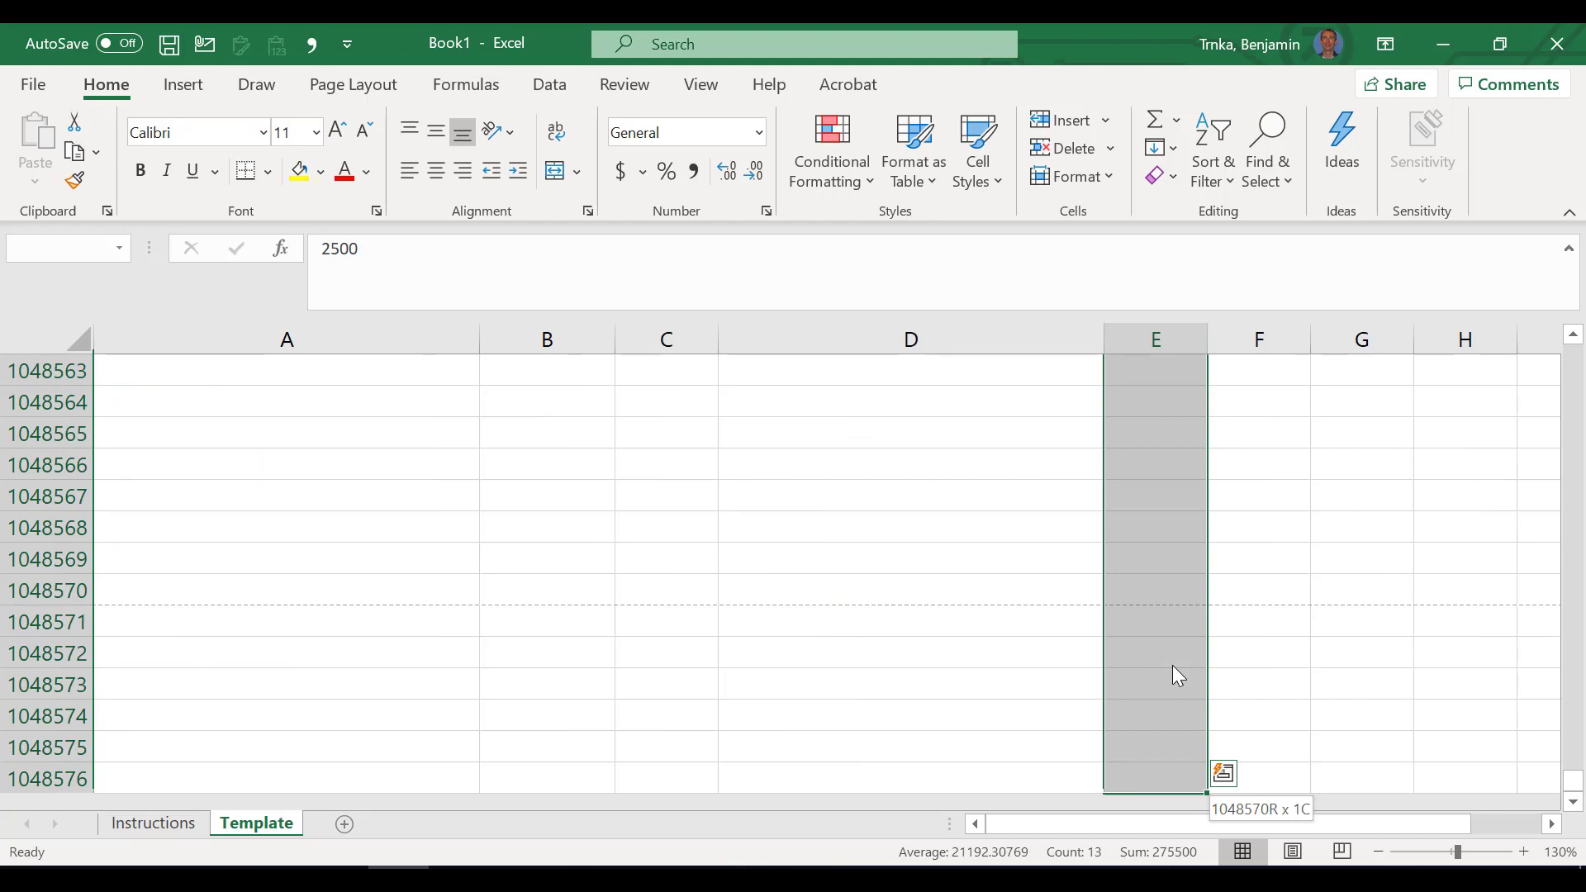
pyautogui.hotkey('ctrl', 'shift', 'Up')
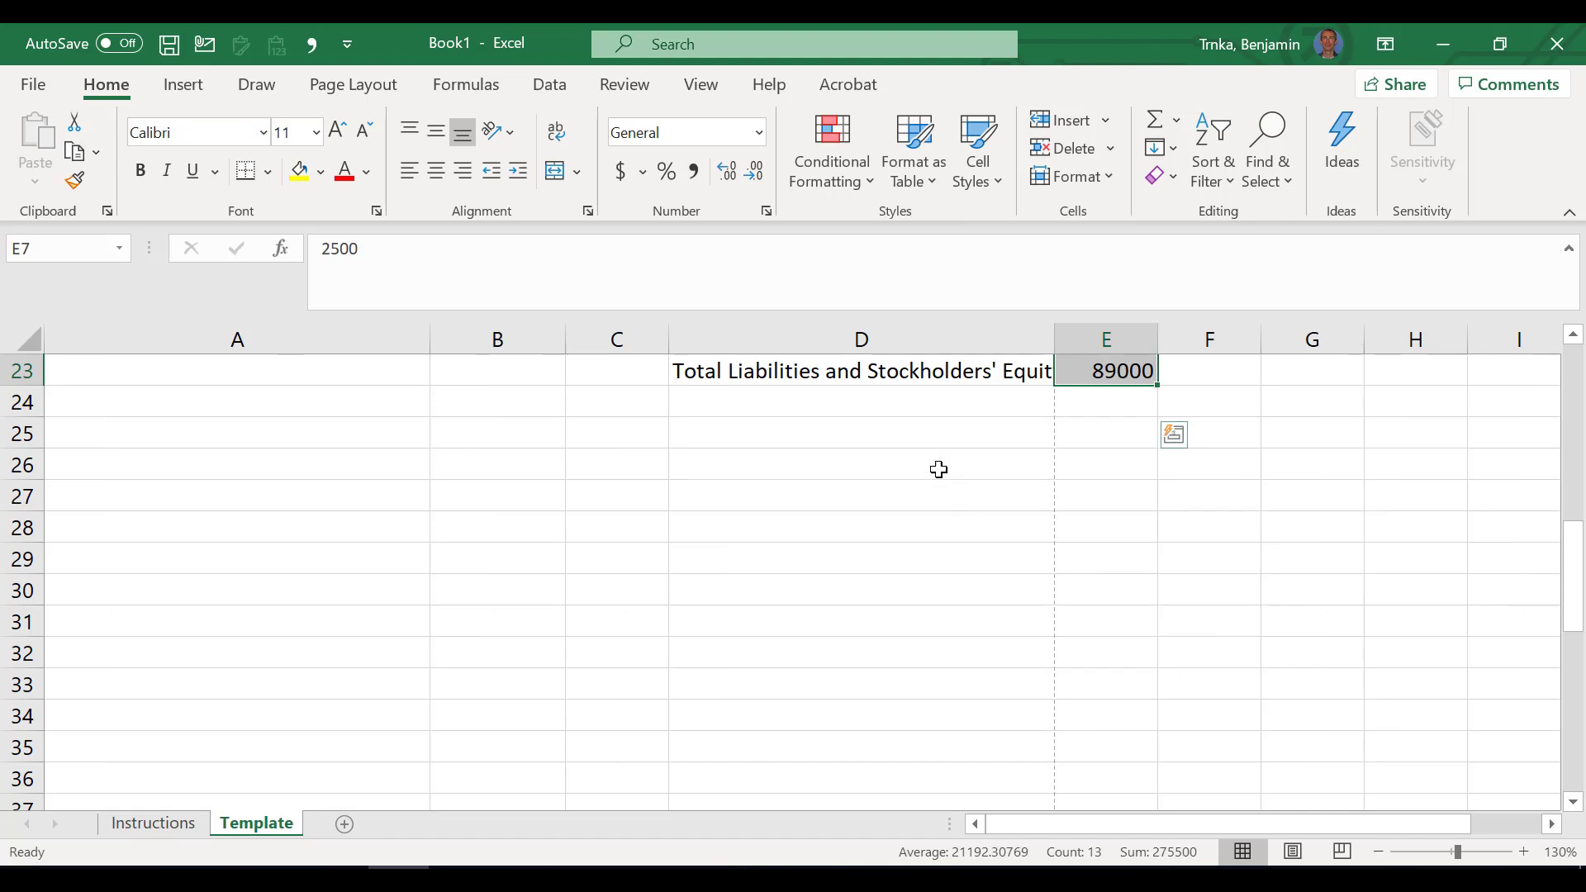
pyautogui.click(688, 177)
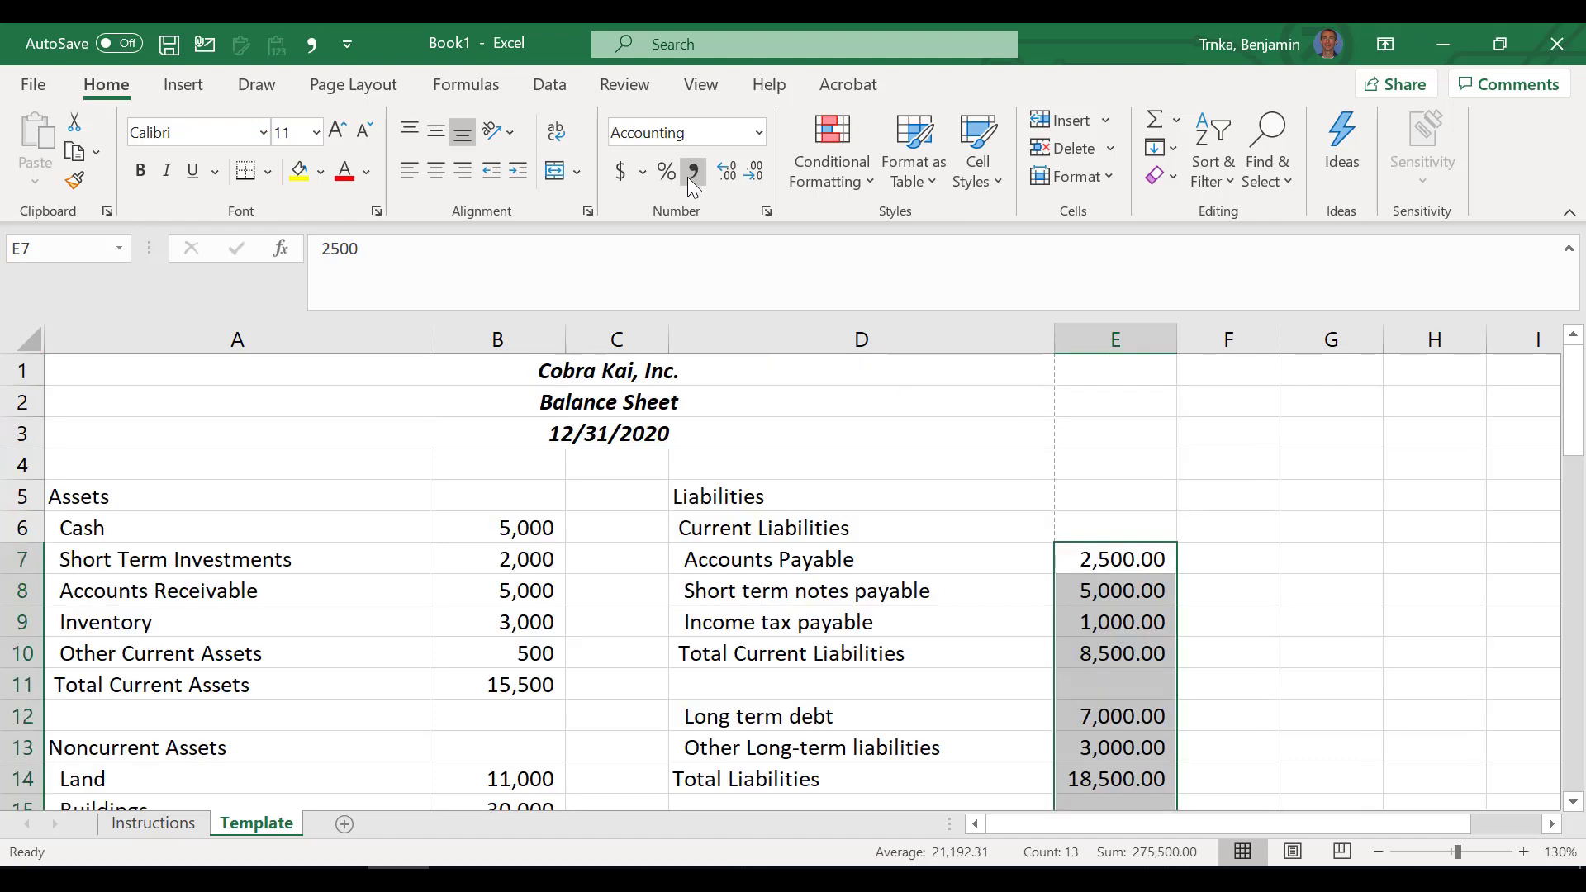
pyautogui.click(756, 175)
pyautogui.click(756, 175)
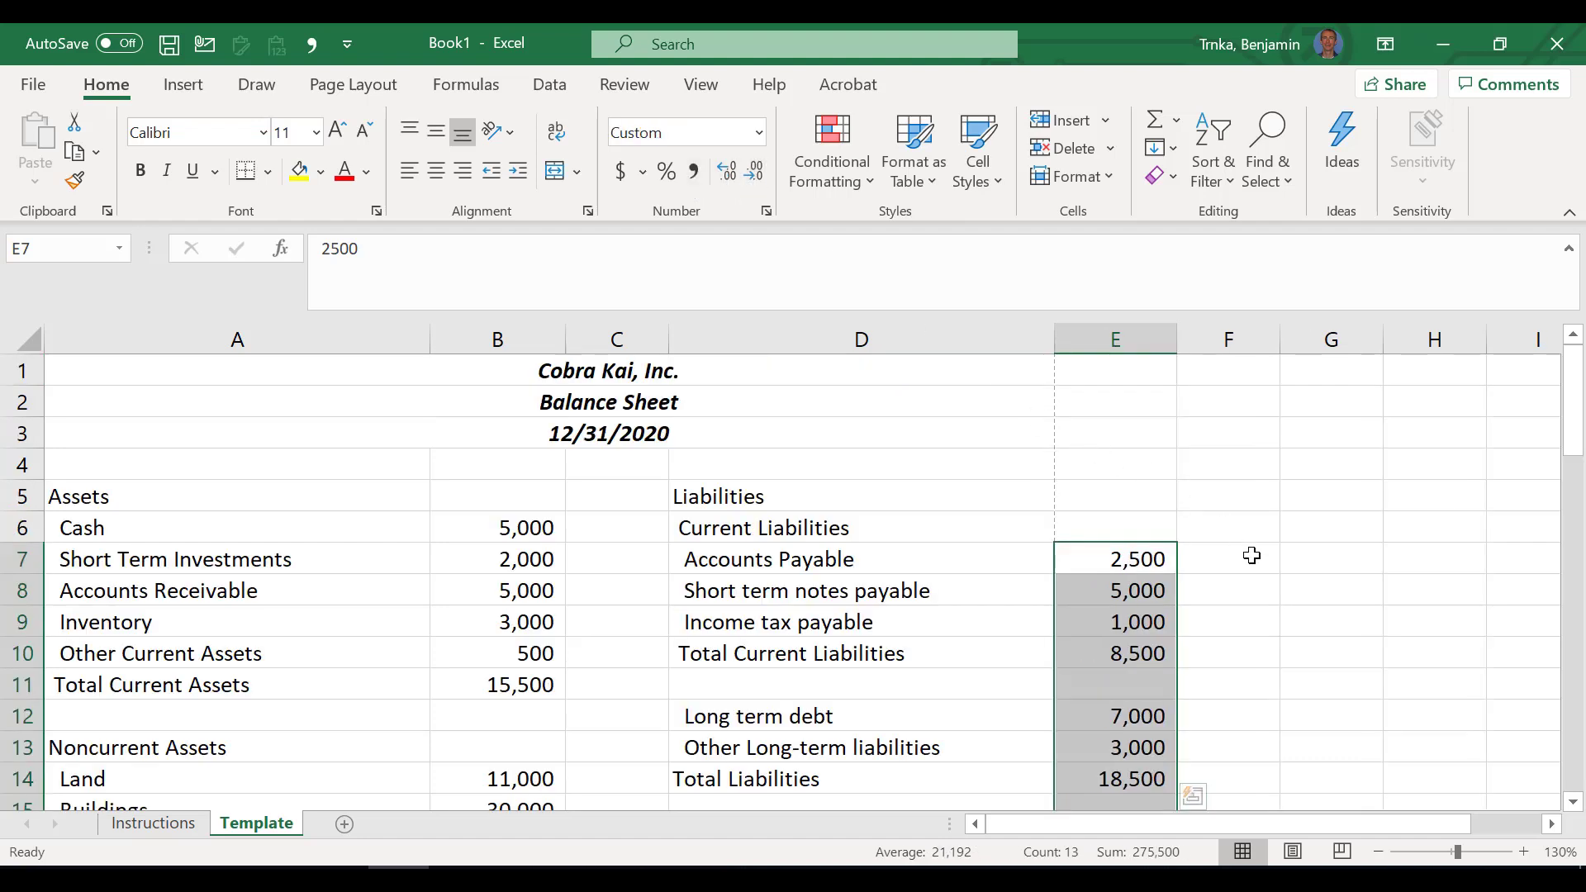
pyautogui.click(1251, 556)
pyautogui.press('Down')
pyautogui.press('Down')
pyautogui.press('Down')
pyautogui.press('Down')
pyautogui.press('Down')
pyautogui.press('Down')
pyautogui.press('Down')
pyautogui.press('Down')
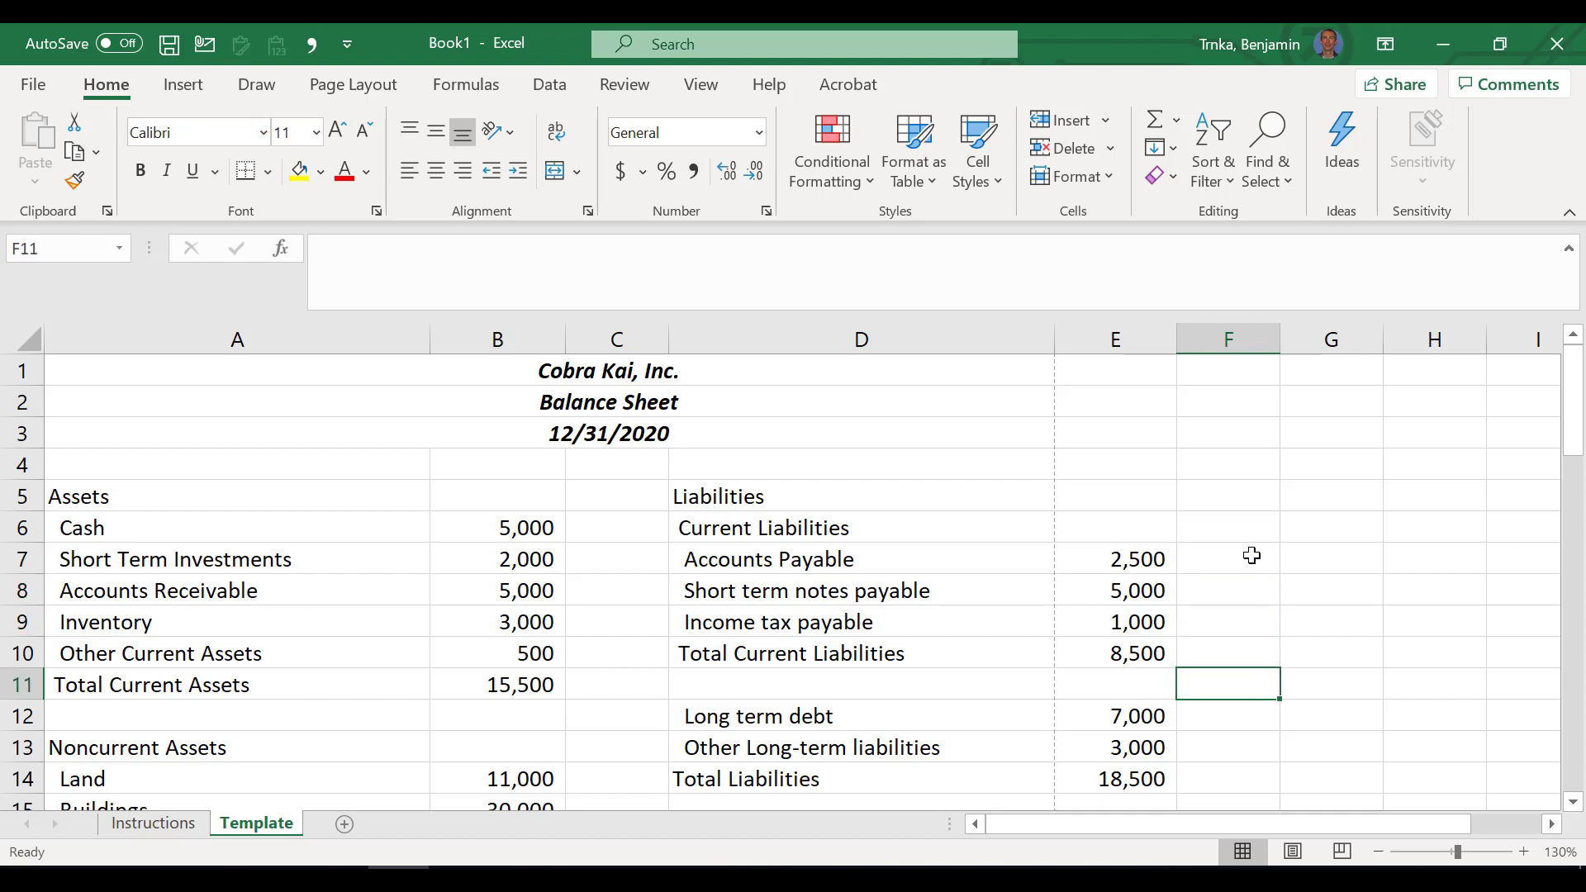
pyautogui.press('Down')
pyautogui.press('Down')
pyautogui.press('Down')
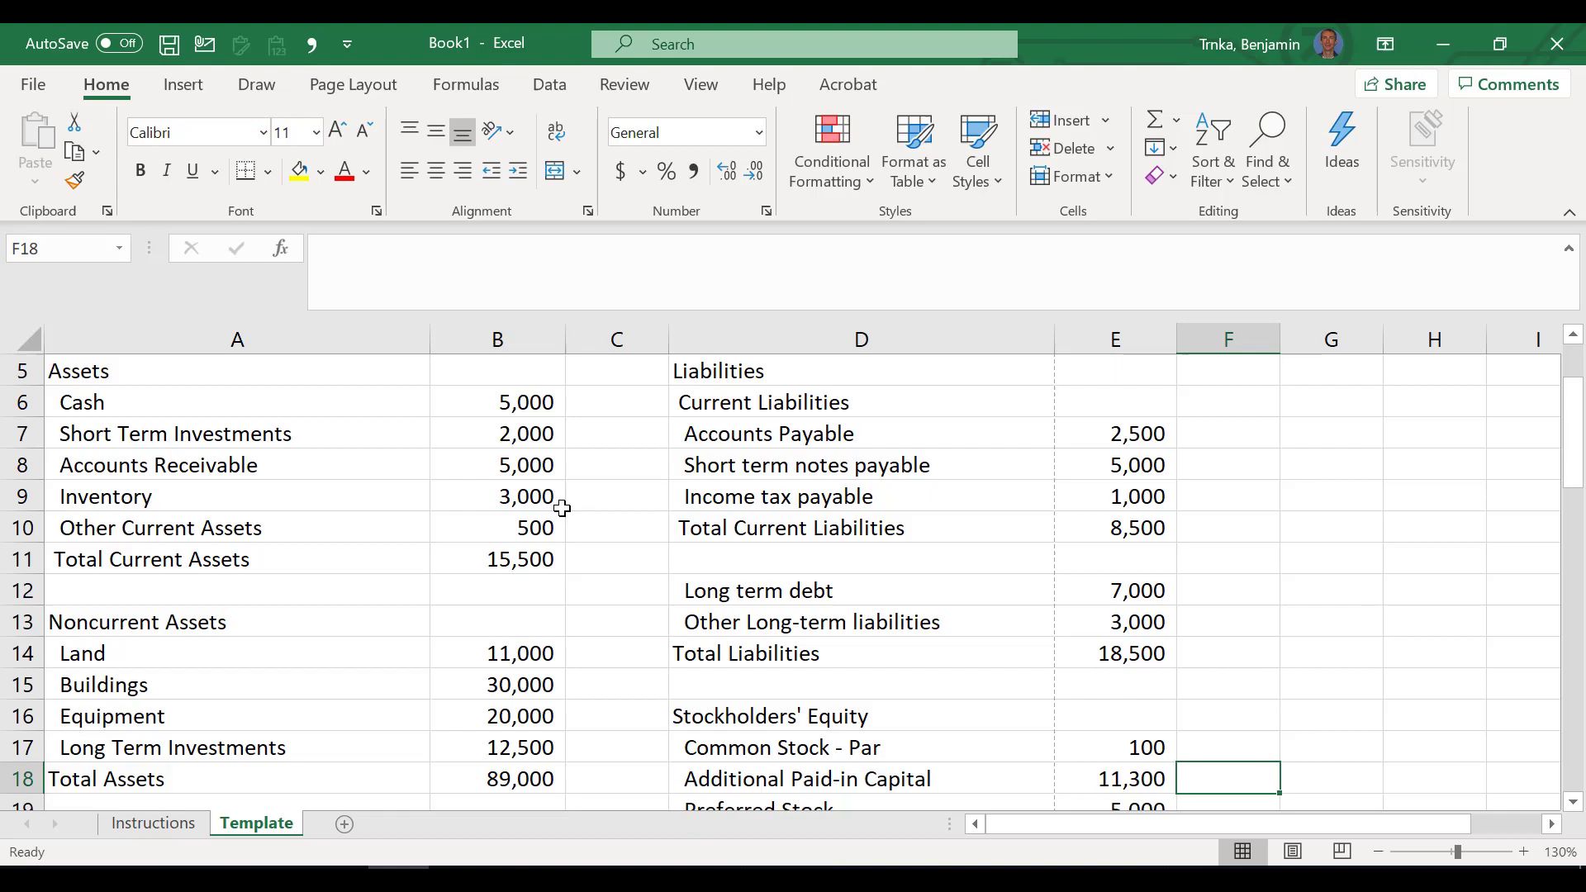
pyautogui.hotkey('ctrl', 'p')
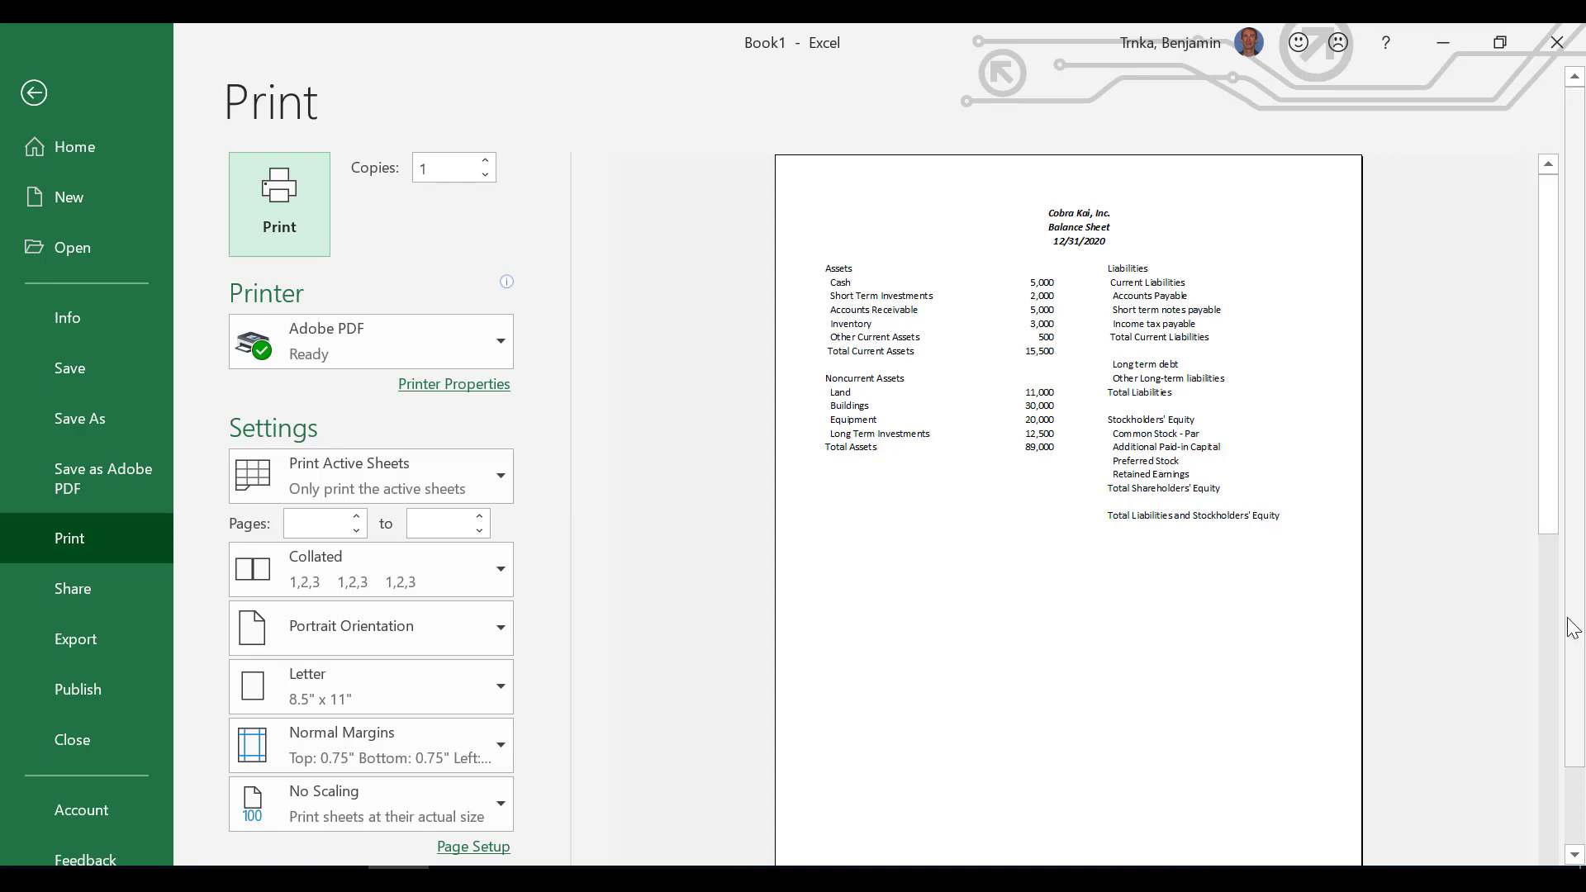
pyautogui.moveTo(1573, 627); pyautogui.dragTo(1582, 725)
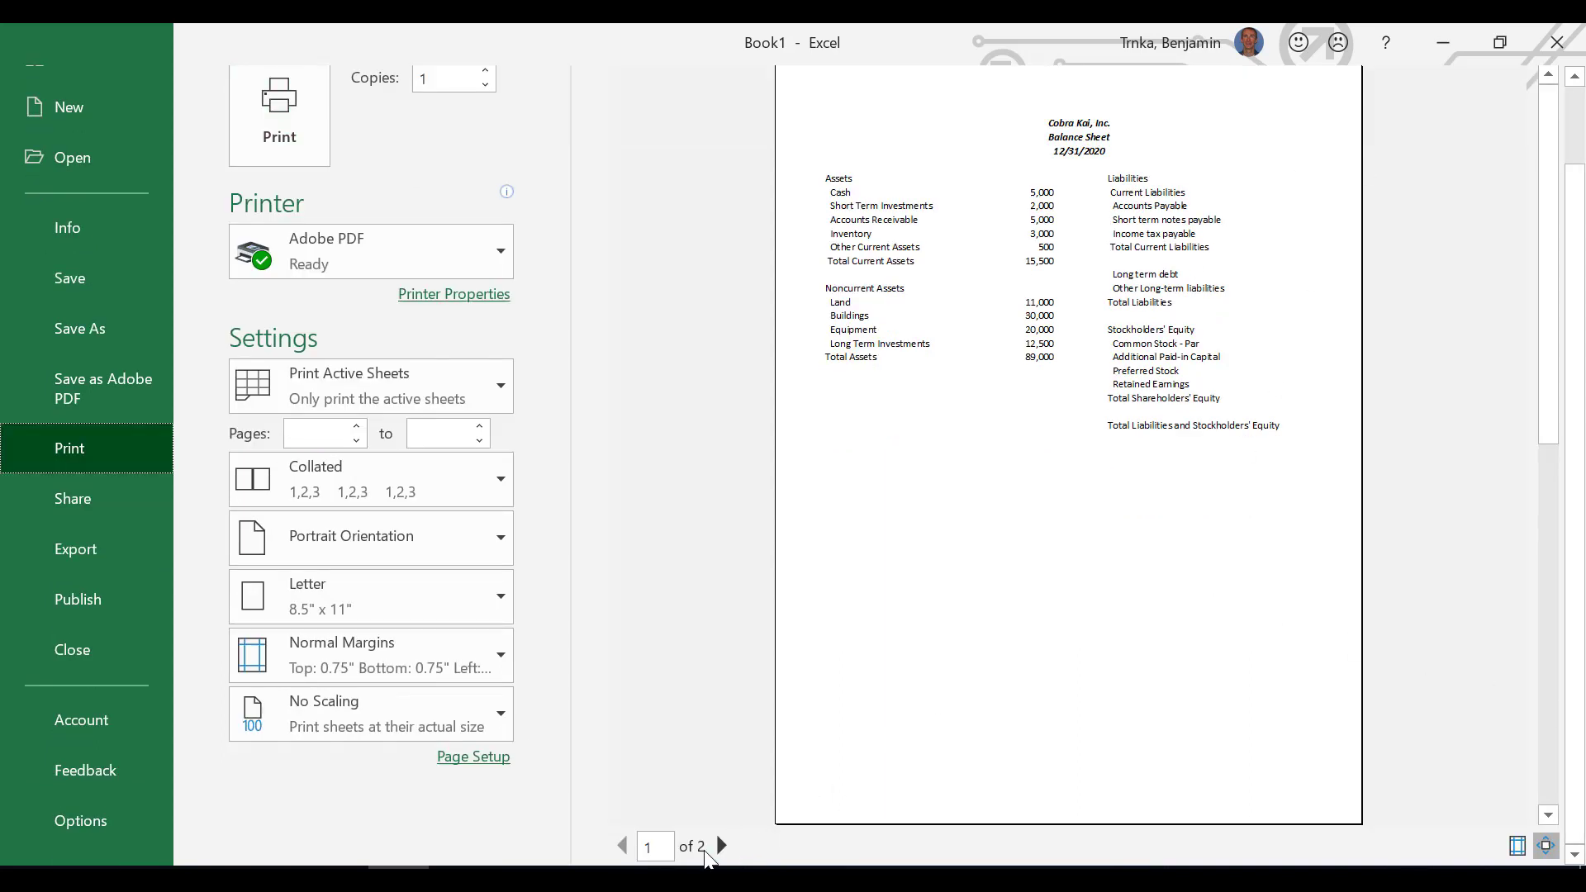
pyautogui.click(725, 843)
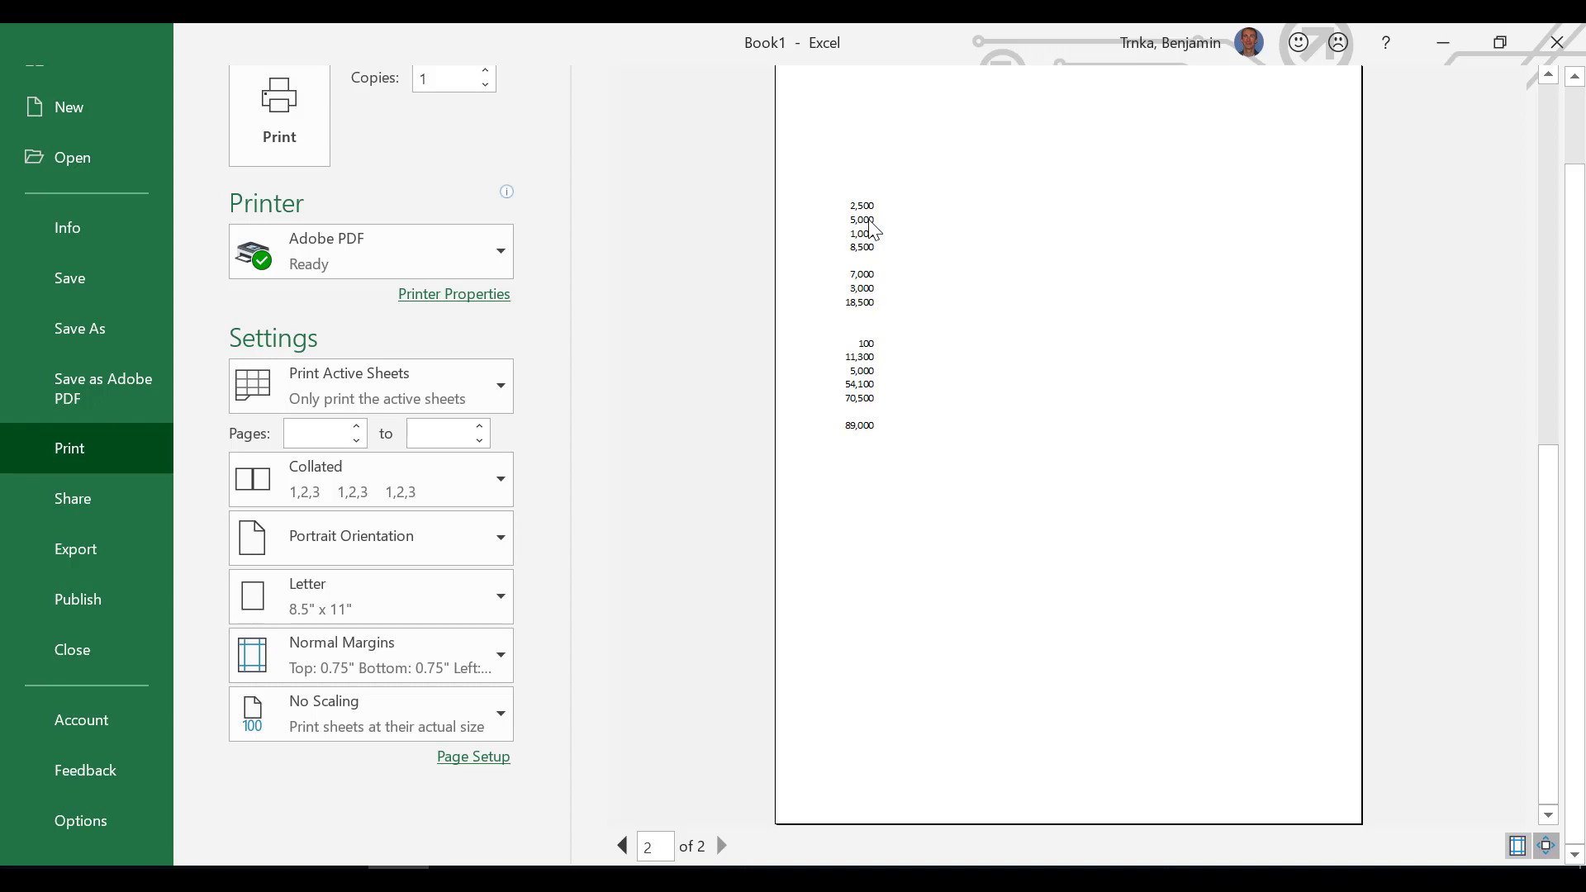
pyautogui.press('Escape')
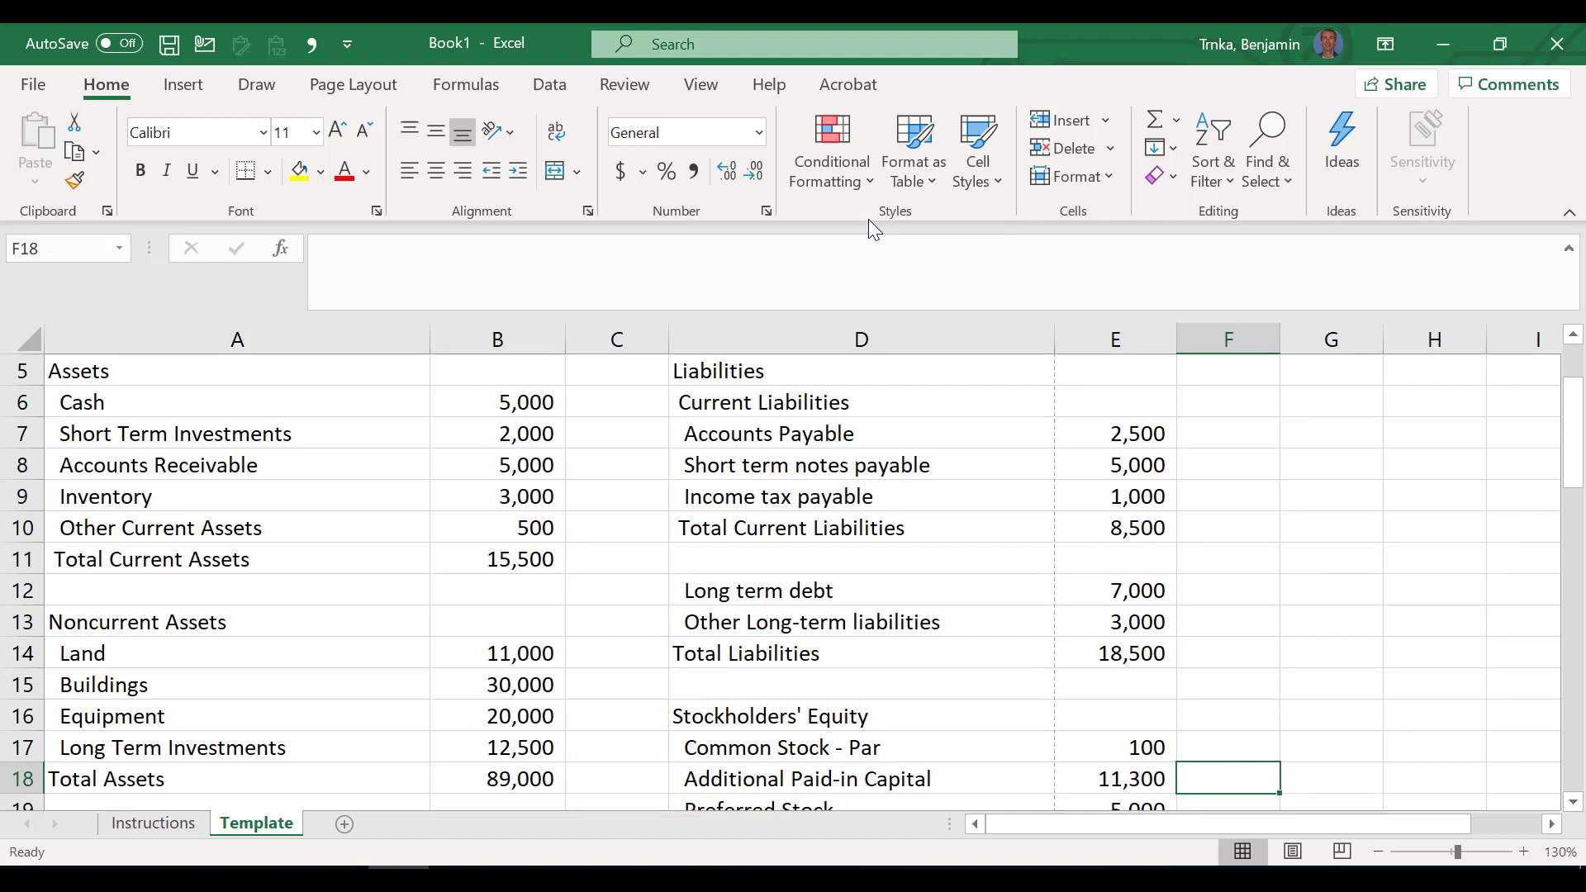
# Step: Open the print preview, try Landscape orientation, then switch back to Portrait
pyautogui.hotkey('ctrl', 'p')
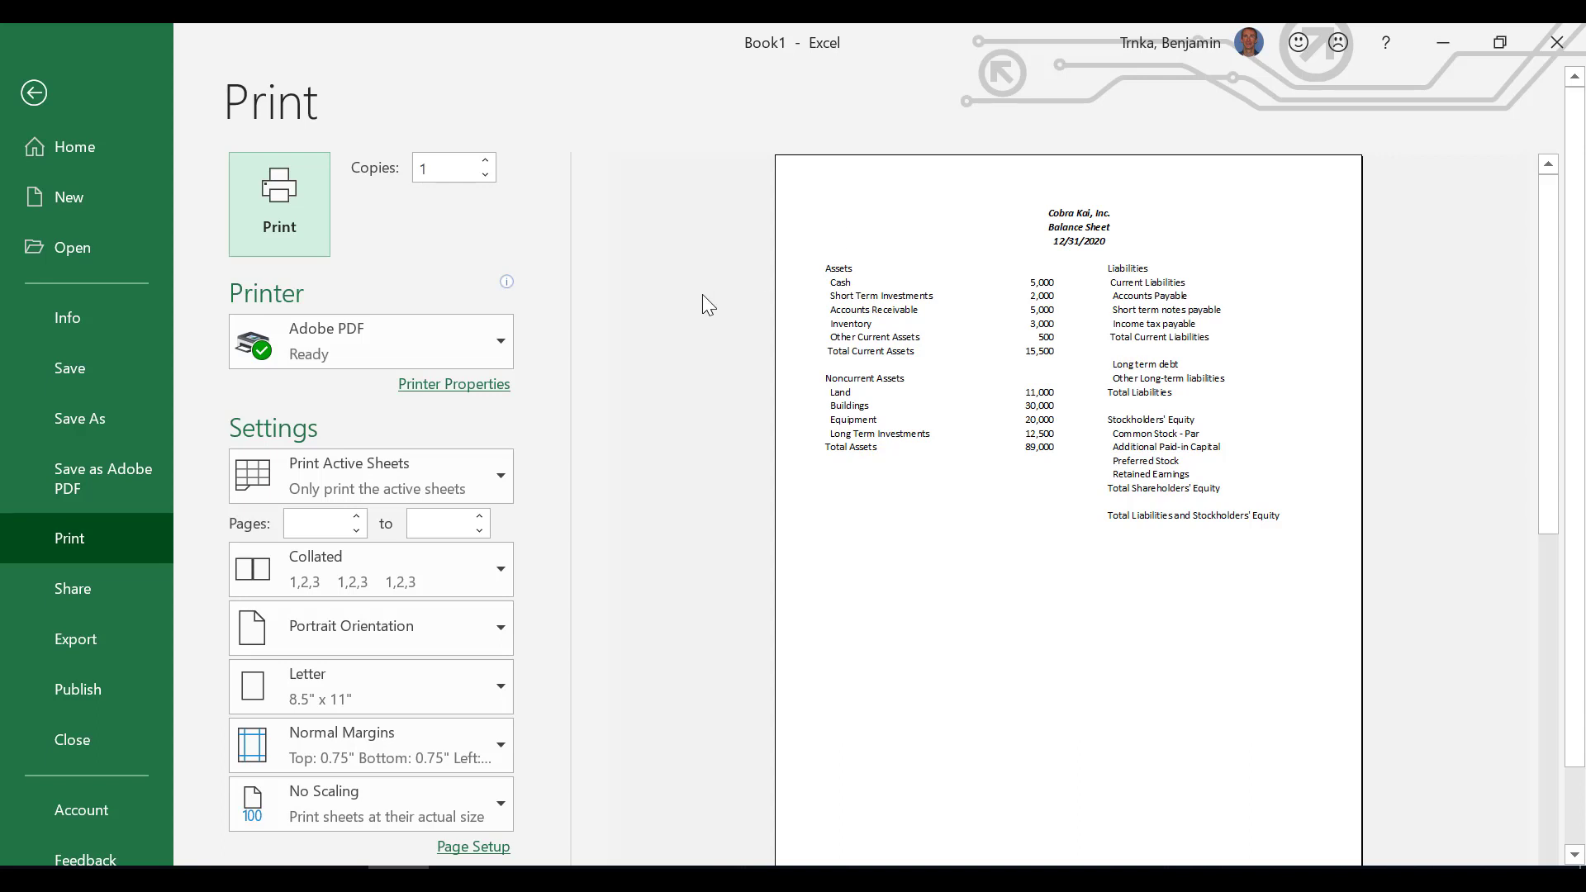
pyautogui.click(497, 608)
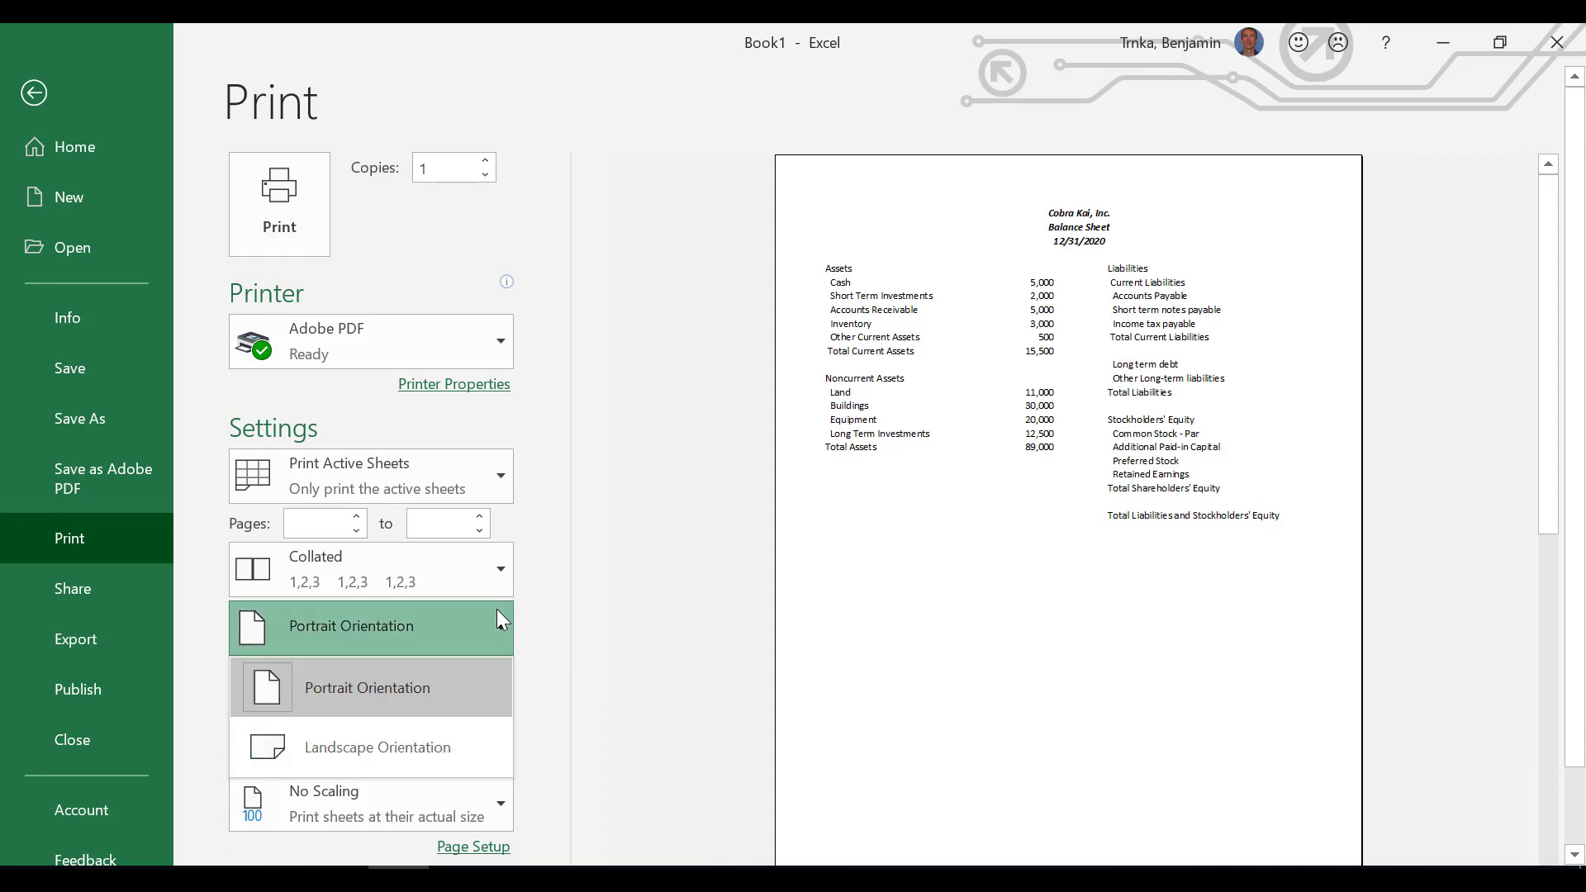
pyautogui.click(453, 751)
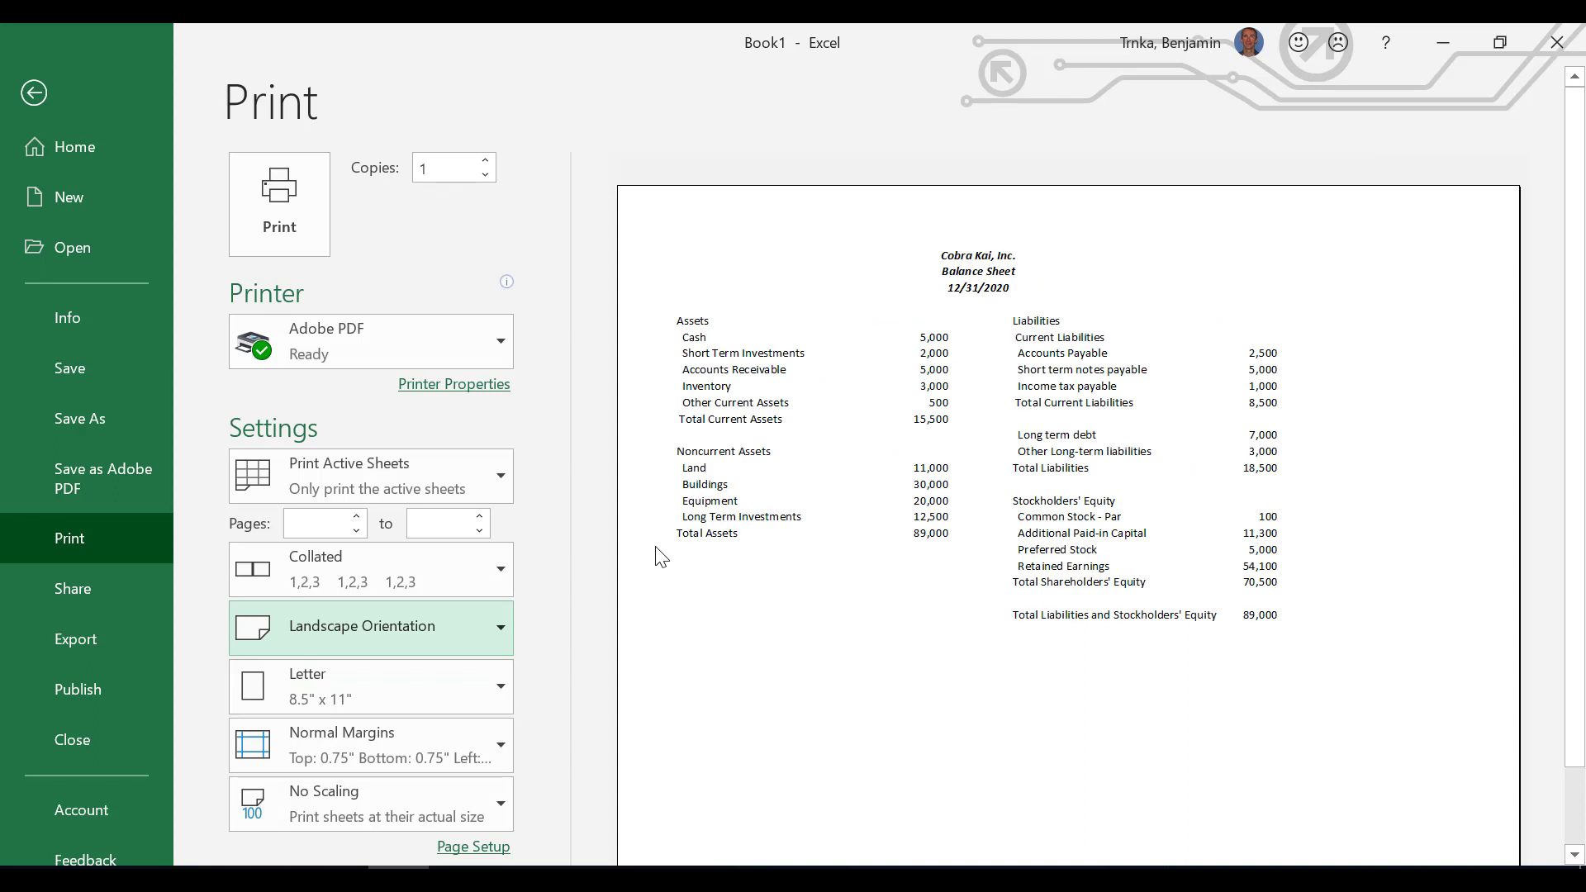
pyautogui.click(502, 634)
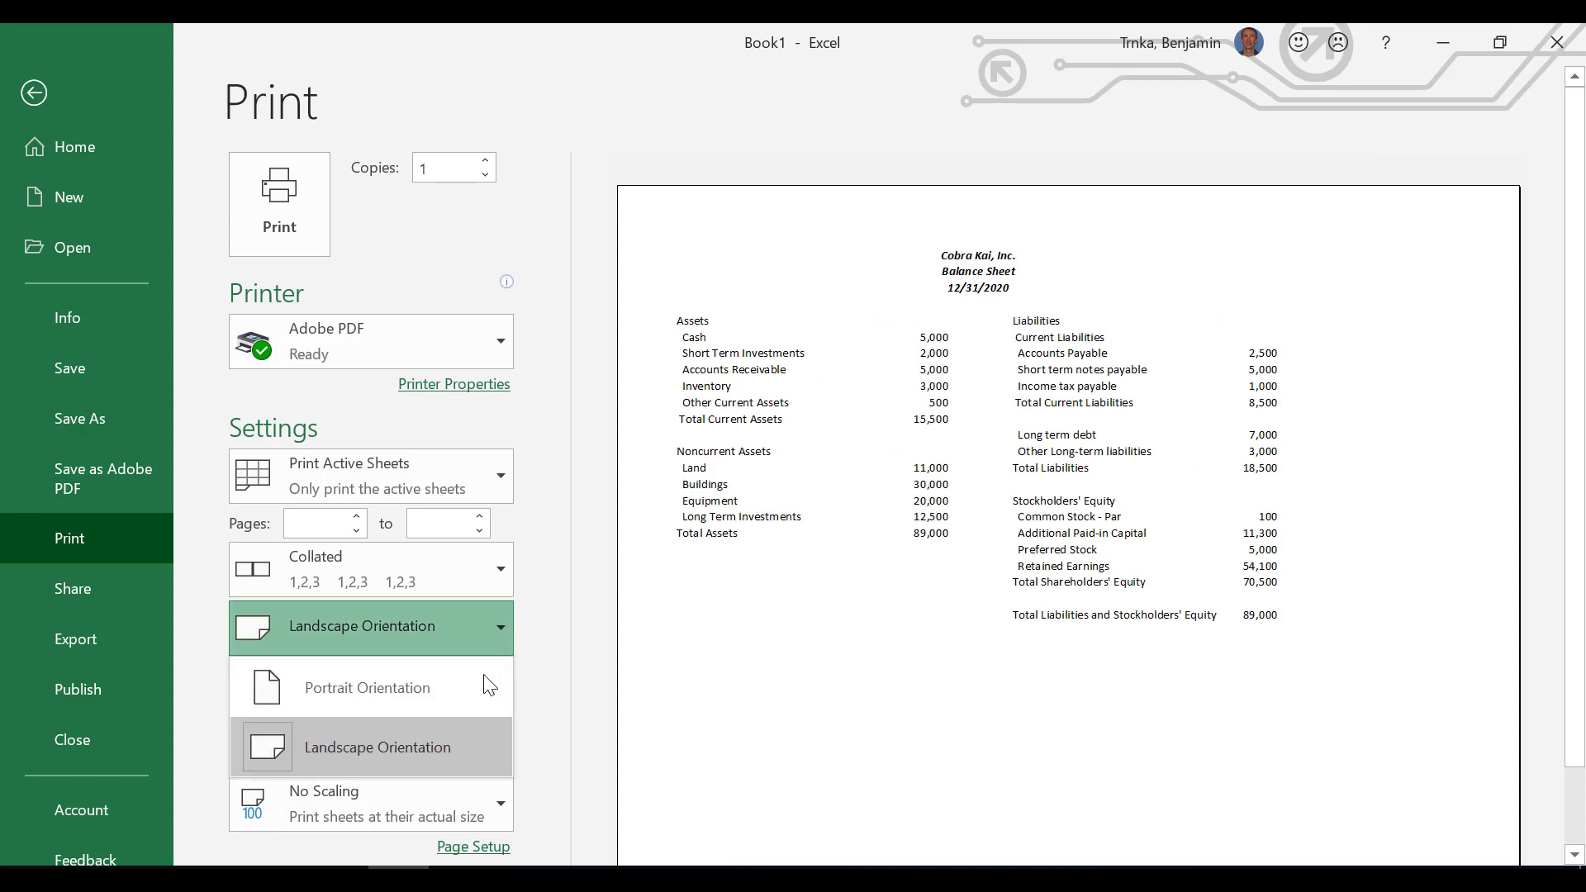
pyautogui.click(490, 686)
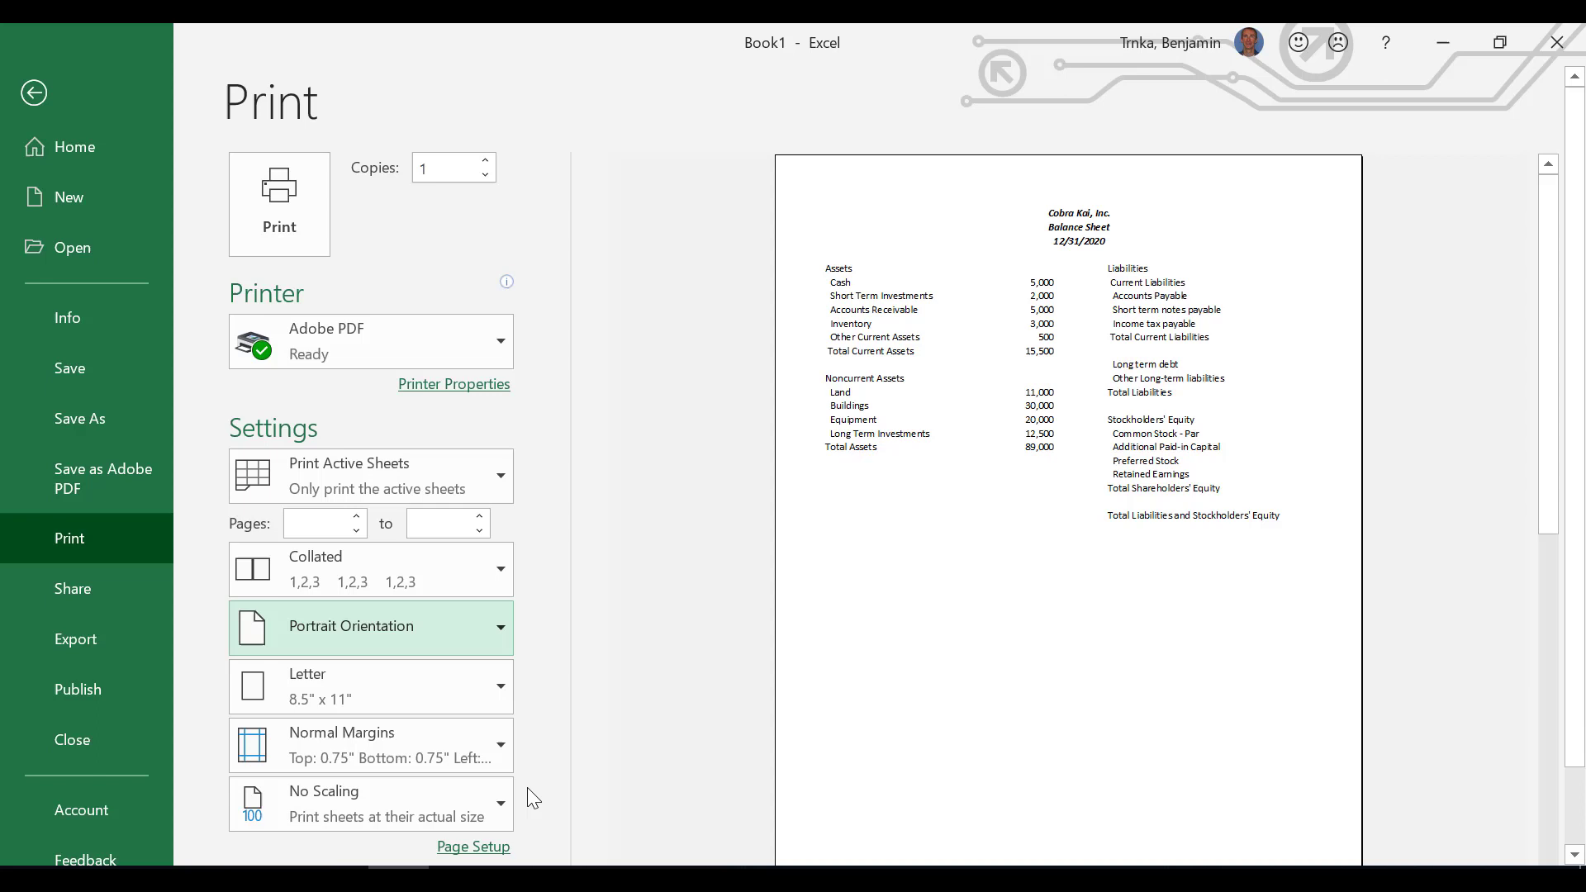
pyautogui.click(499, 803)
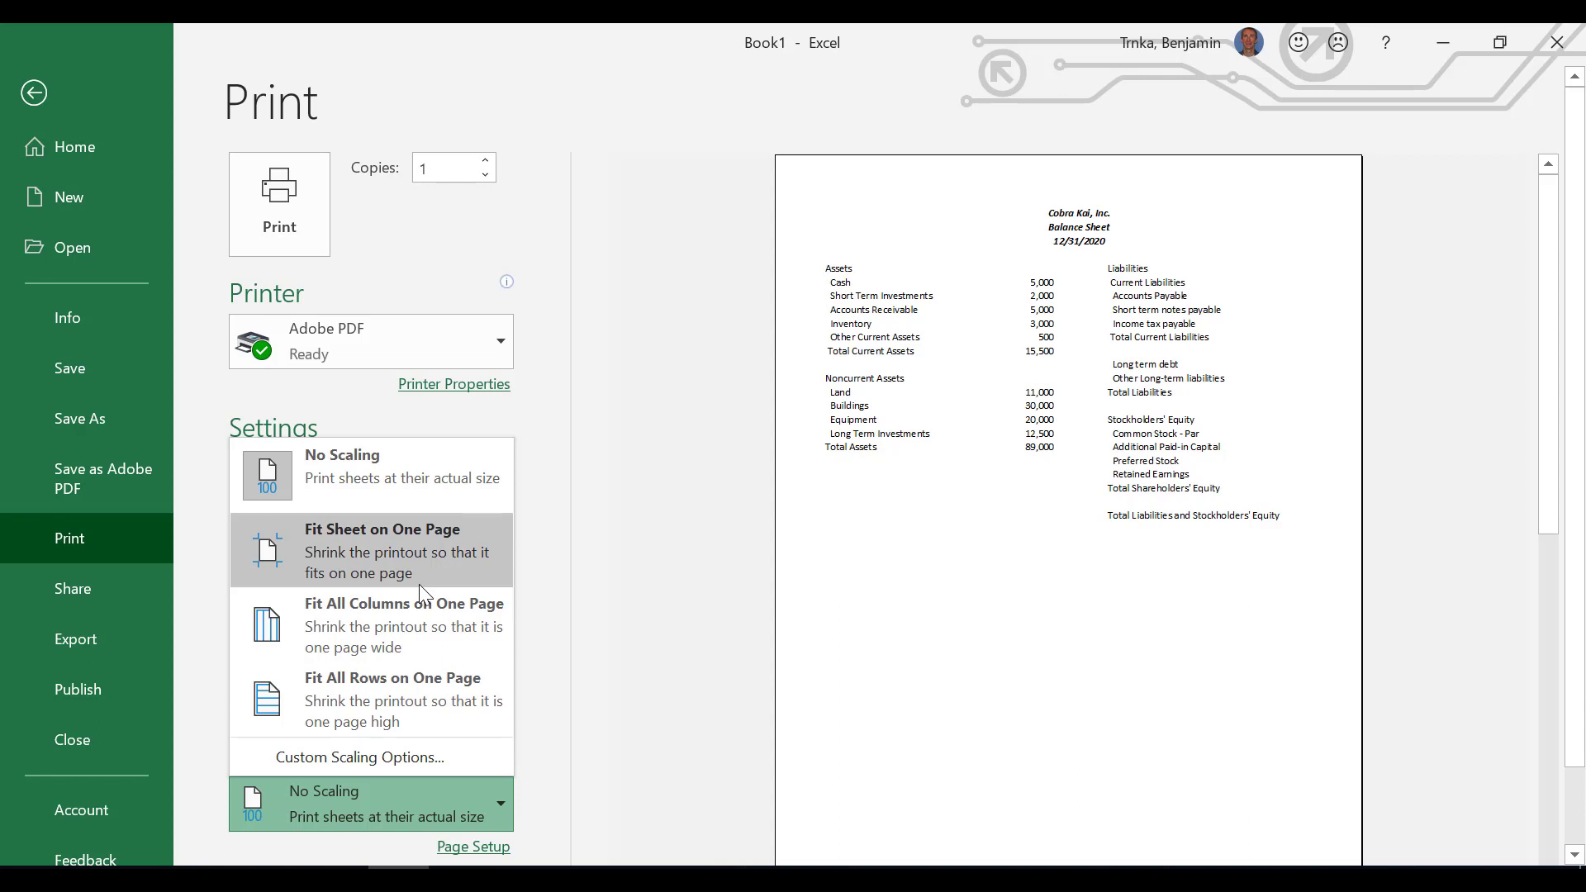
pyautogui.press('Escape')
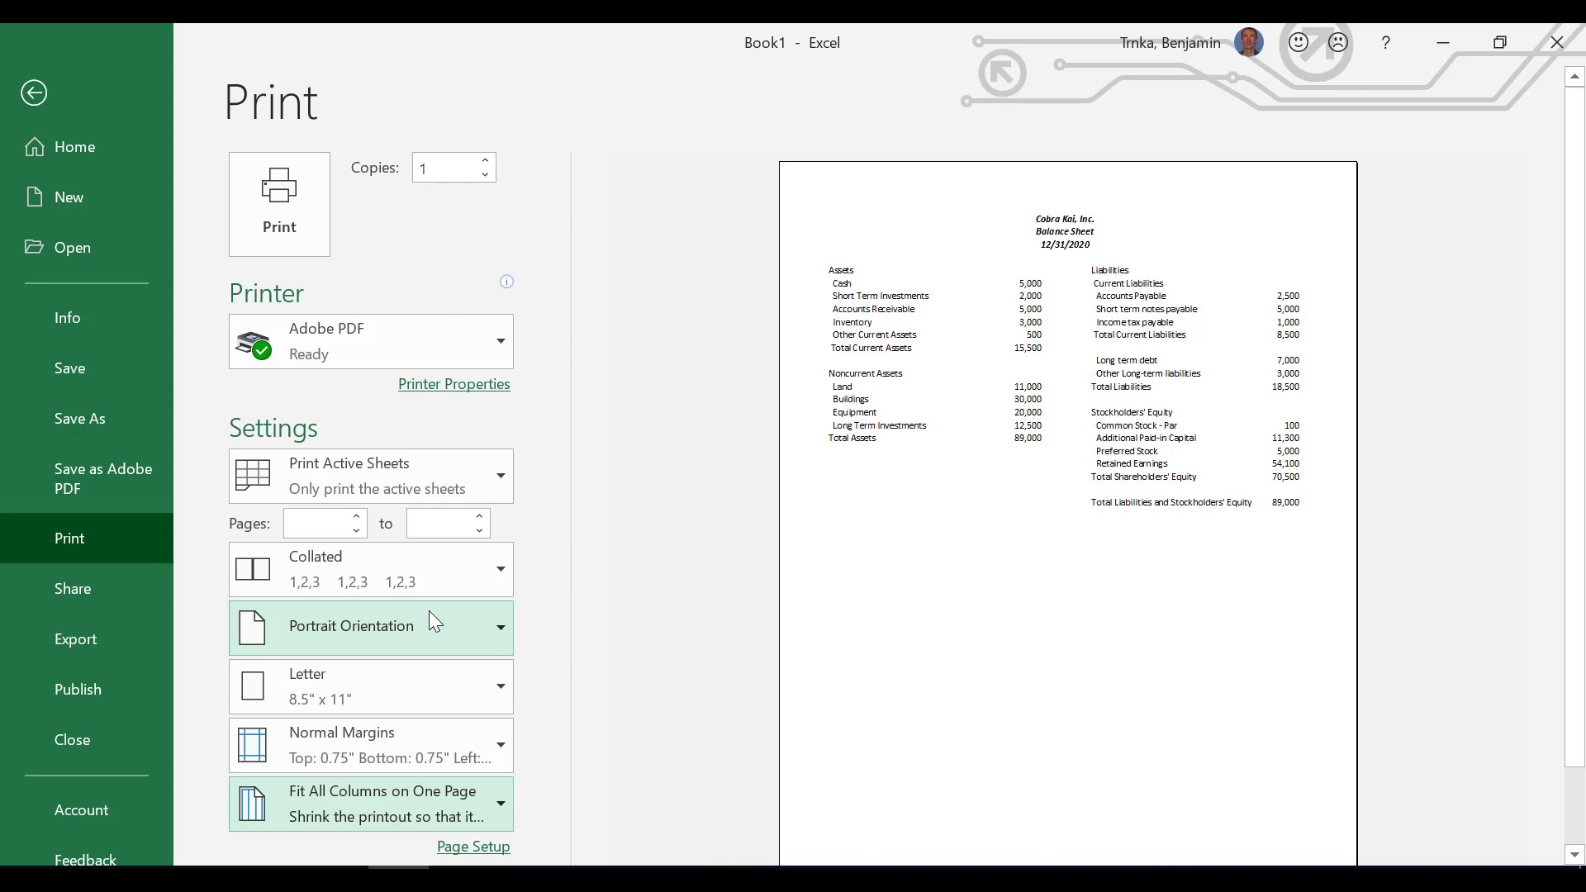
pyautogui.click(490, 803)
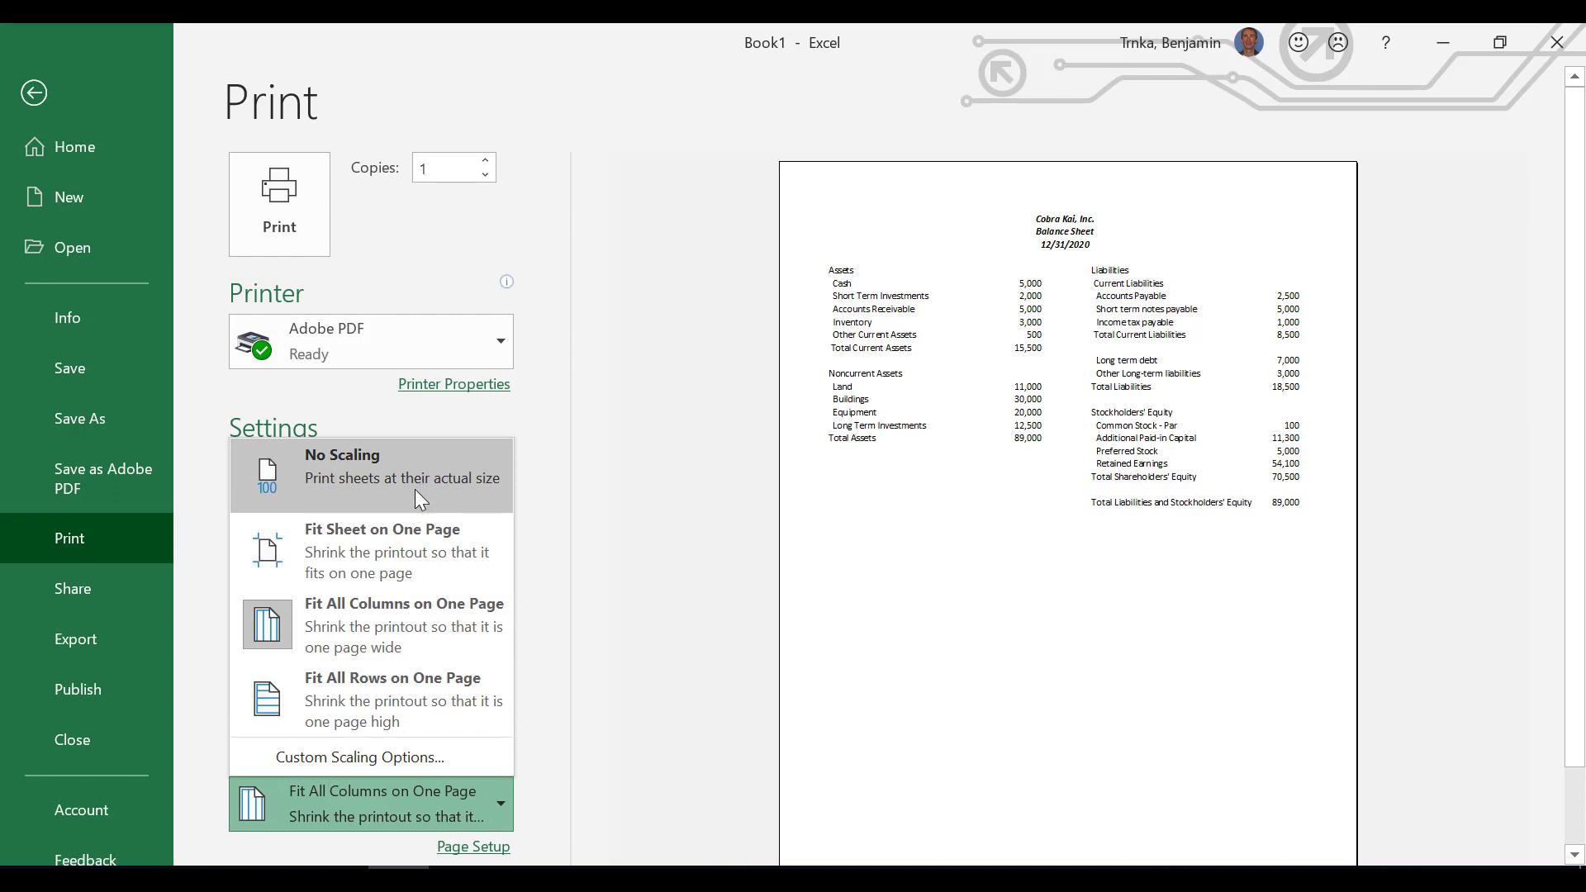
pyautogui.press('Escape')
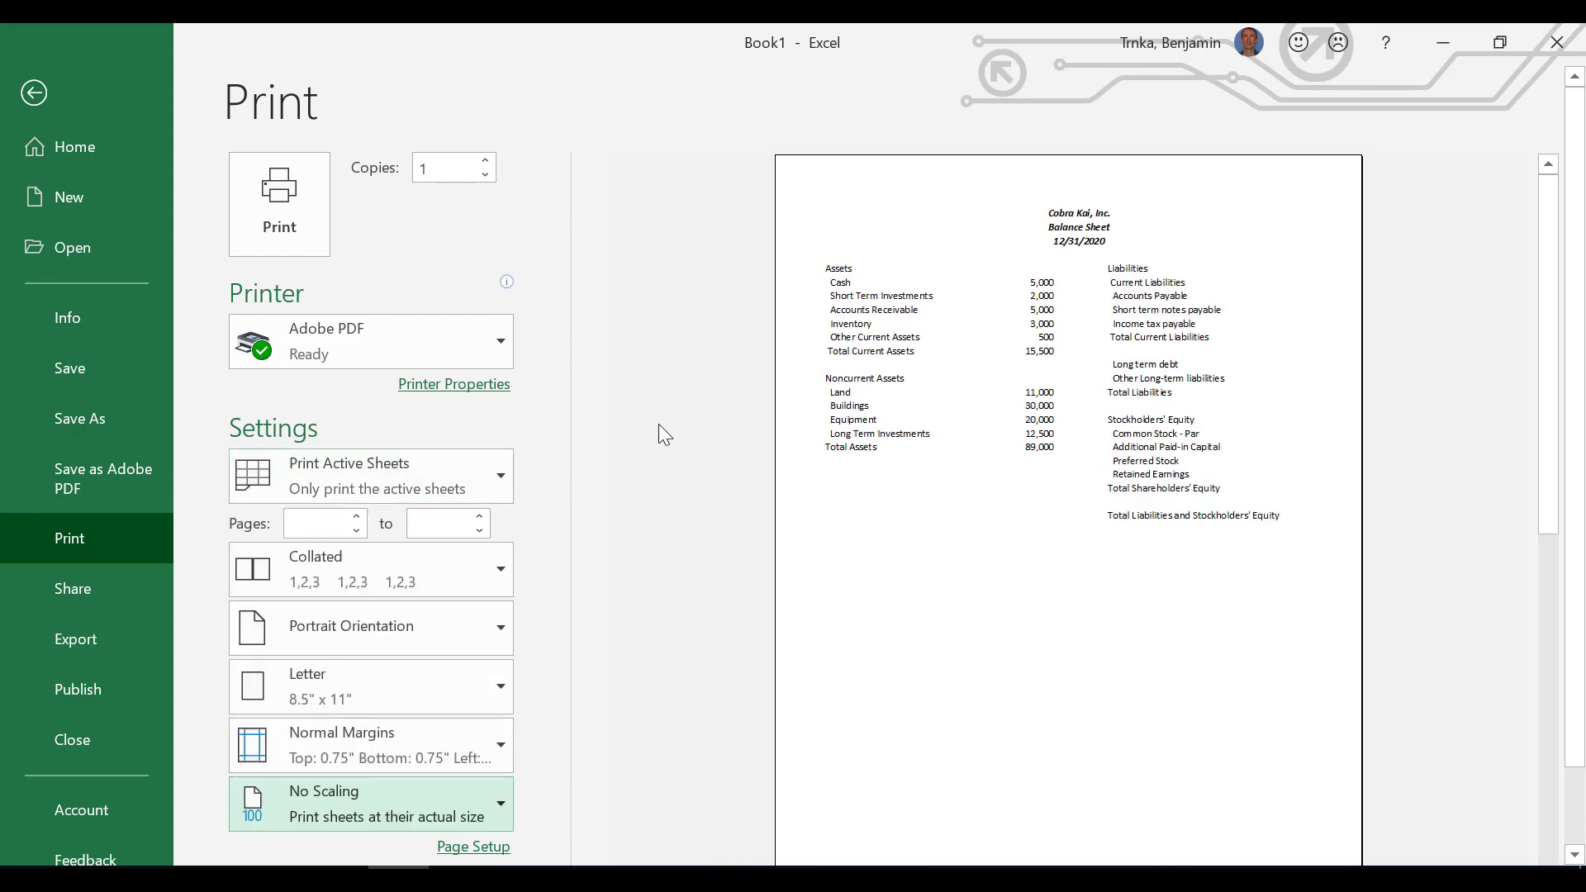
pyautogui.press('Escape')
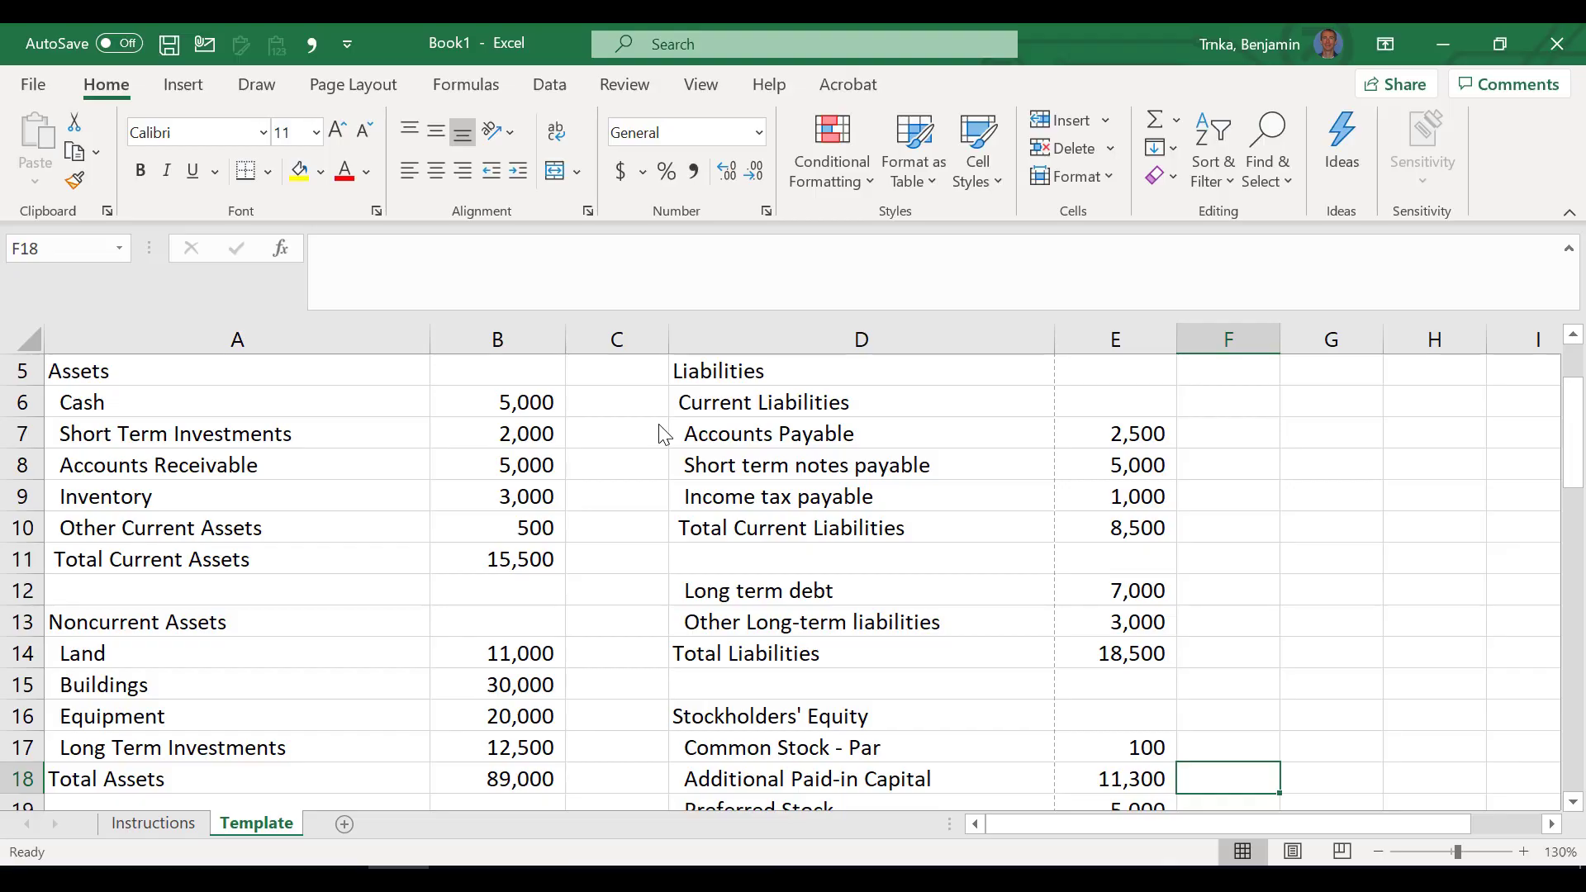
pyautogui.hotkey('ctrl', 'p')
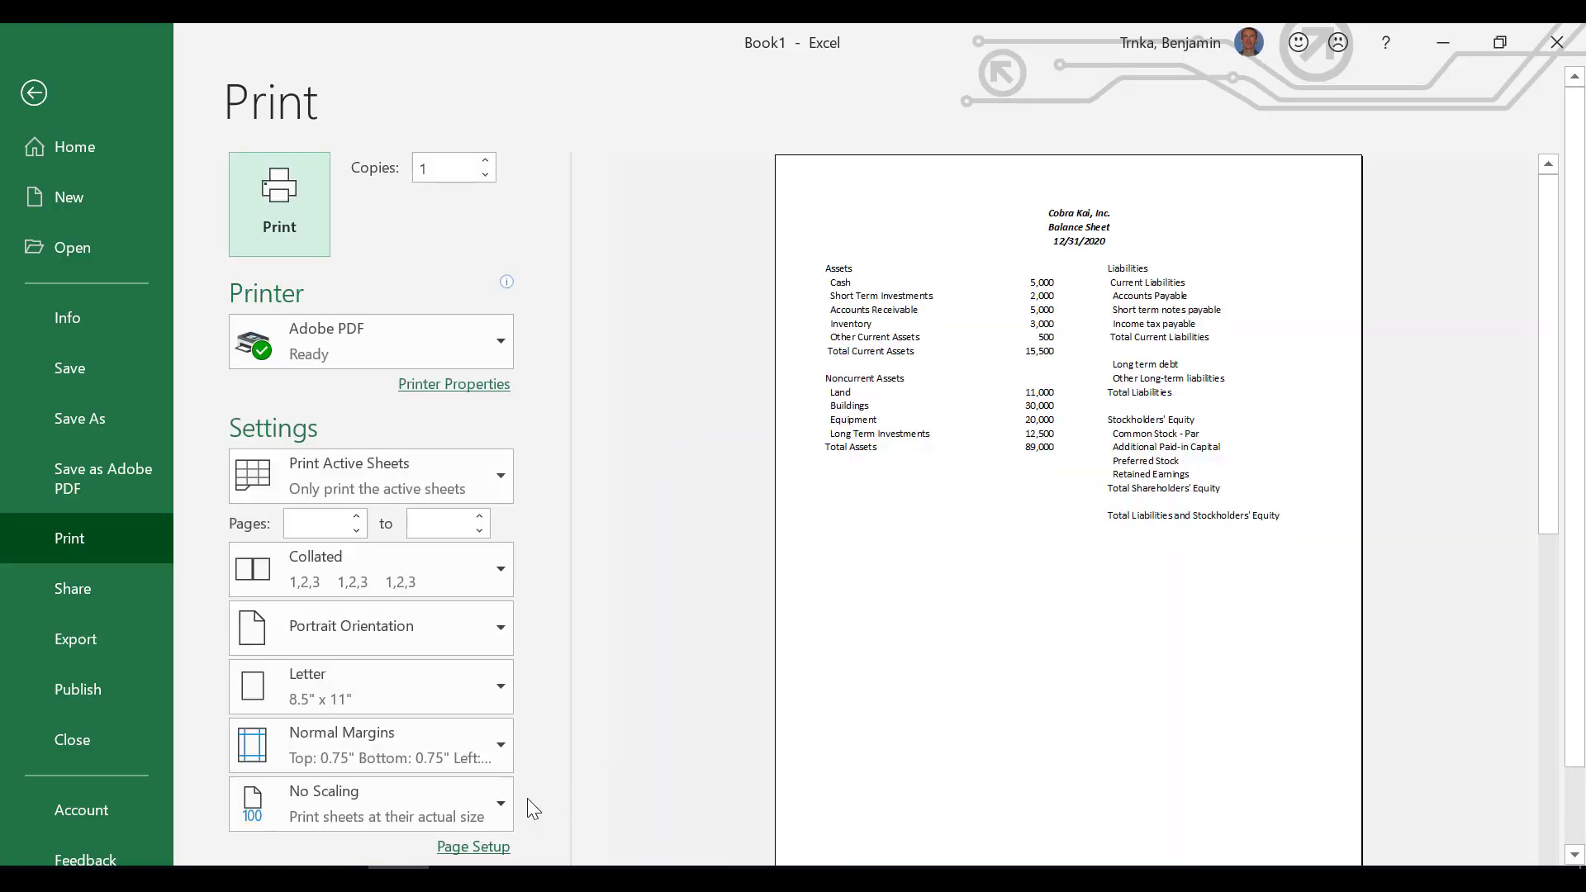
# Step: In Page Setup, fit the printout to 1 page tall and print gridlines
pyautogui.click(471, 848)
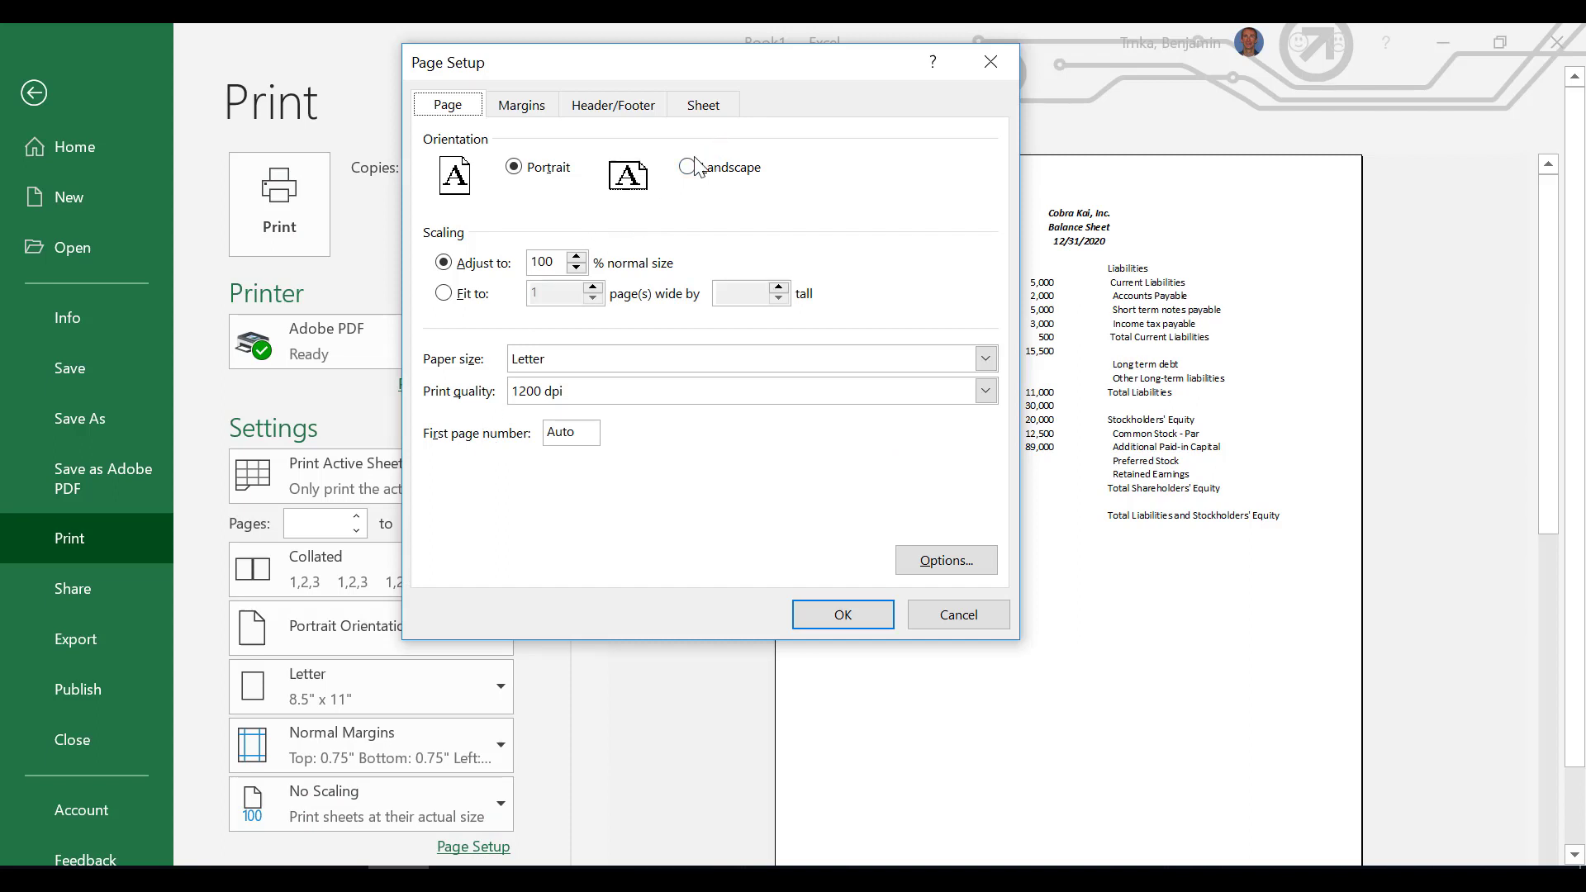
pyautogui.click(444, 296)
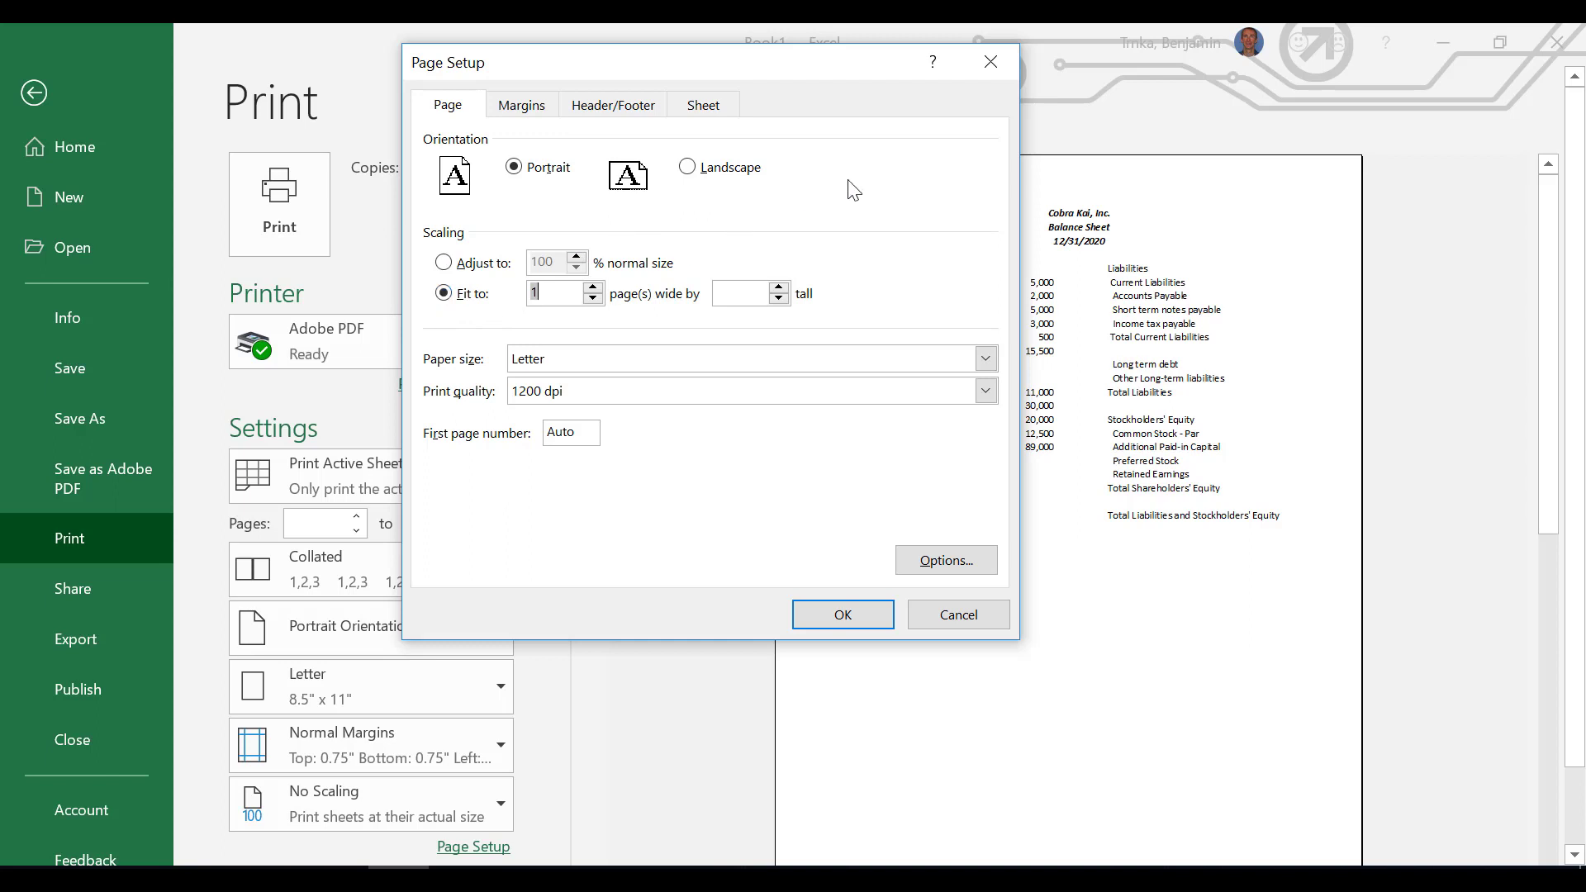
pyautogui.click(751, 290)
pyautogui.write('1')
pyautogui.click(704, 105)
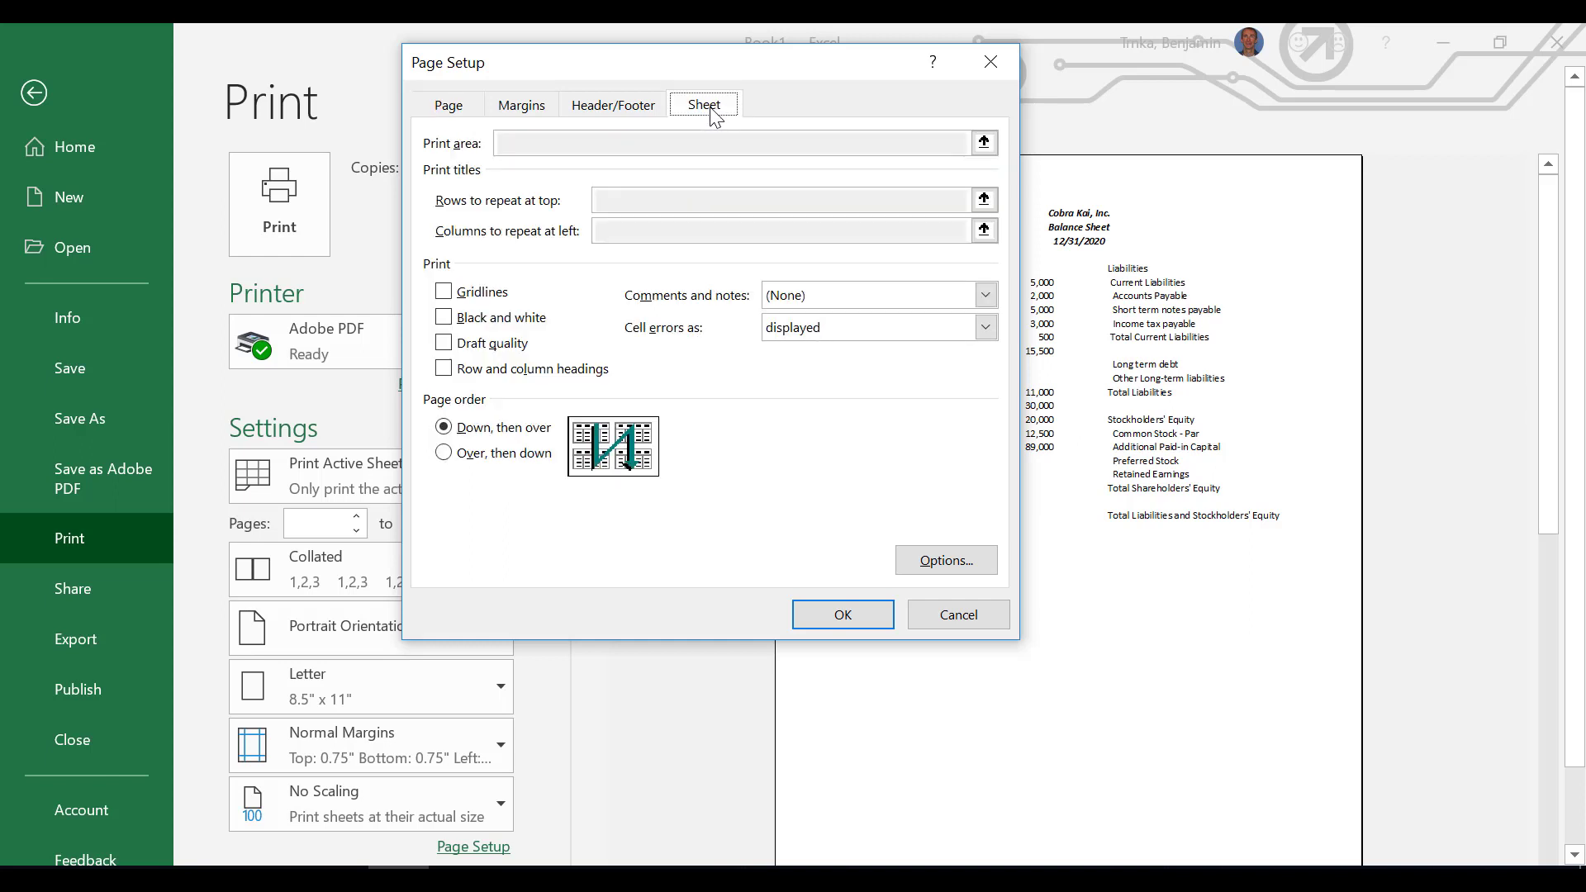
pyautogui.click(443, 291)
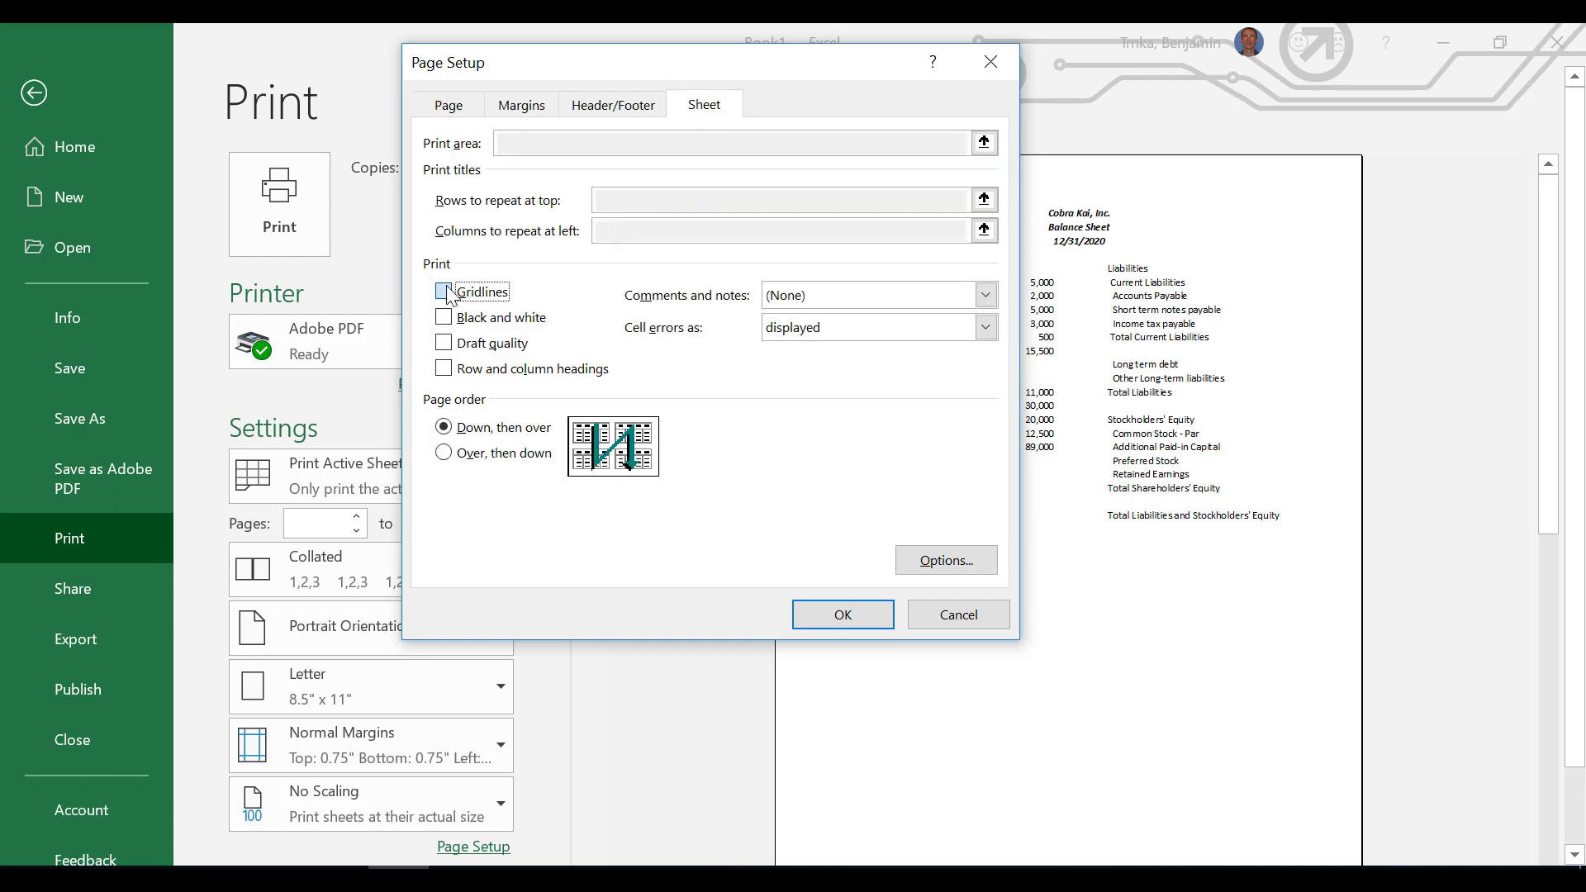
pyautogui.click(836, 614)
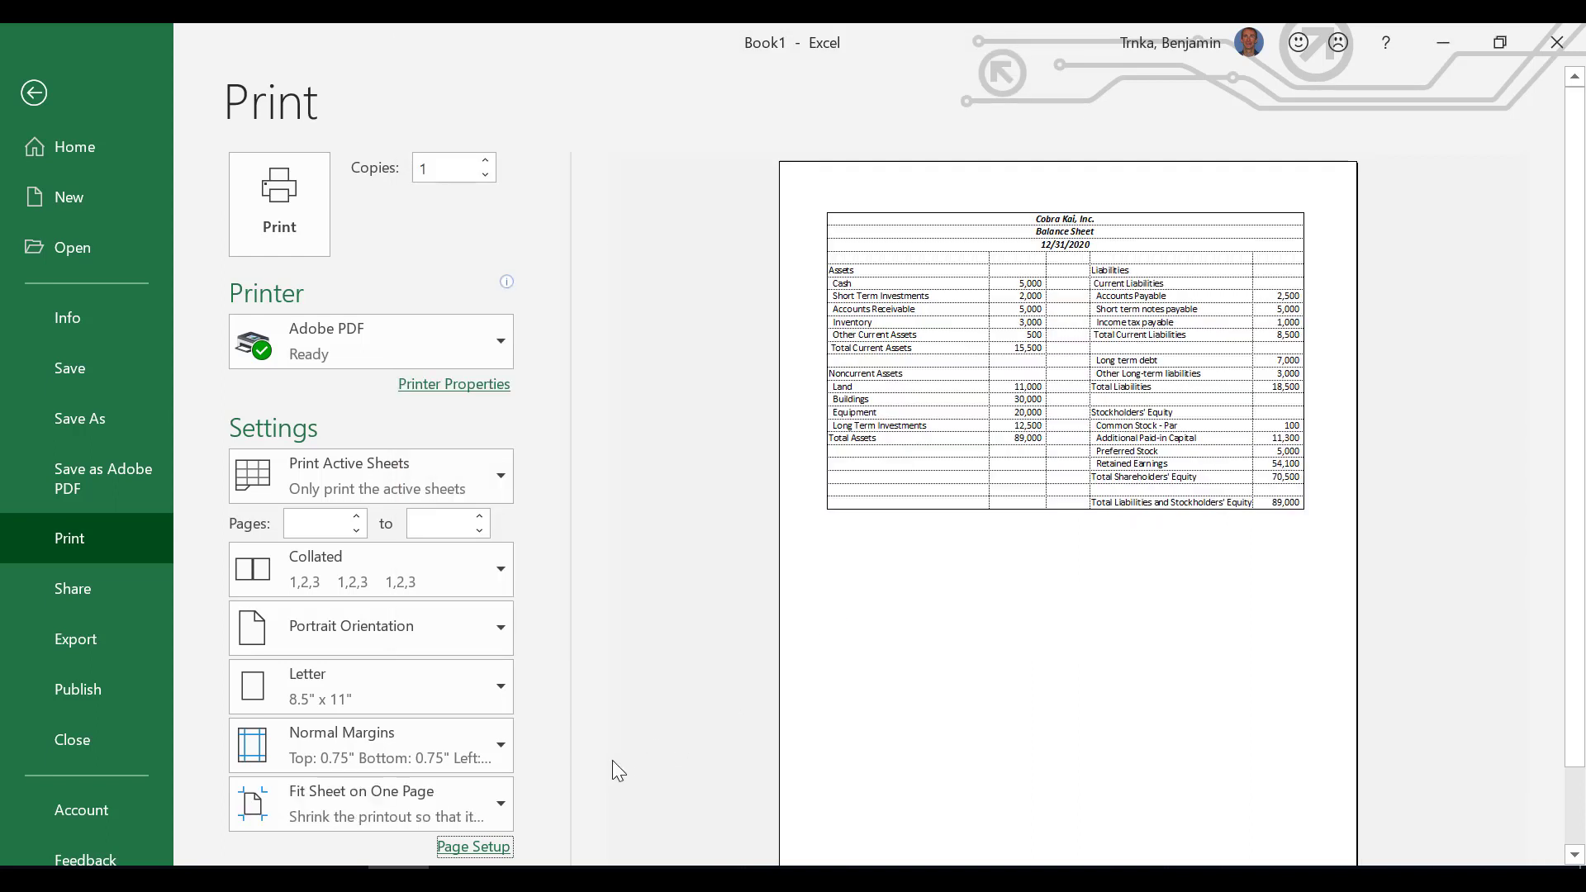
# Step: Change the page orientation to Landscape in Page Setup
pyautogui.click(477, 848)
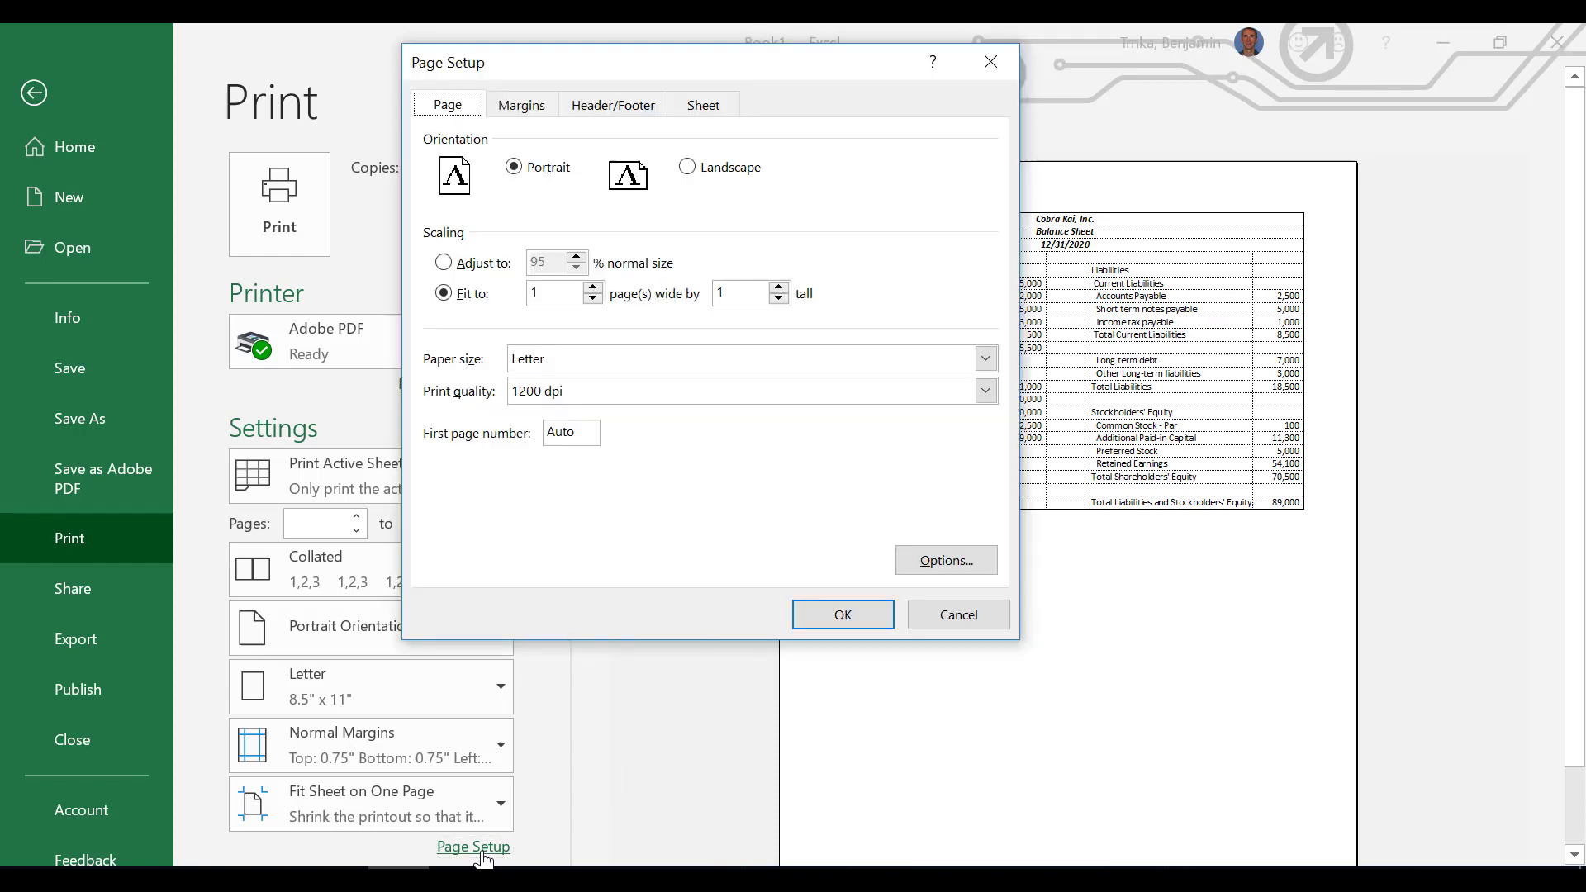
pyautogui.click(709, 176)
pyautogui.click(880, 617)
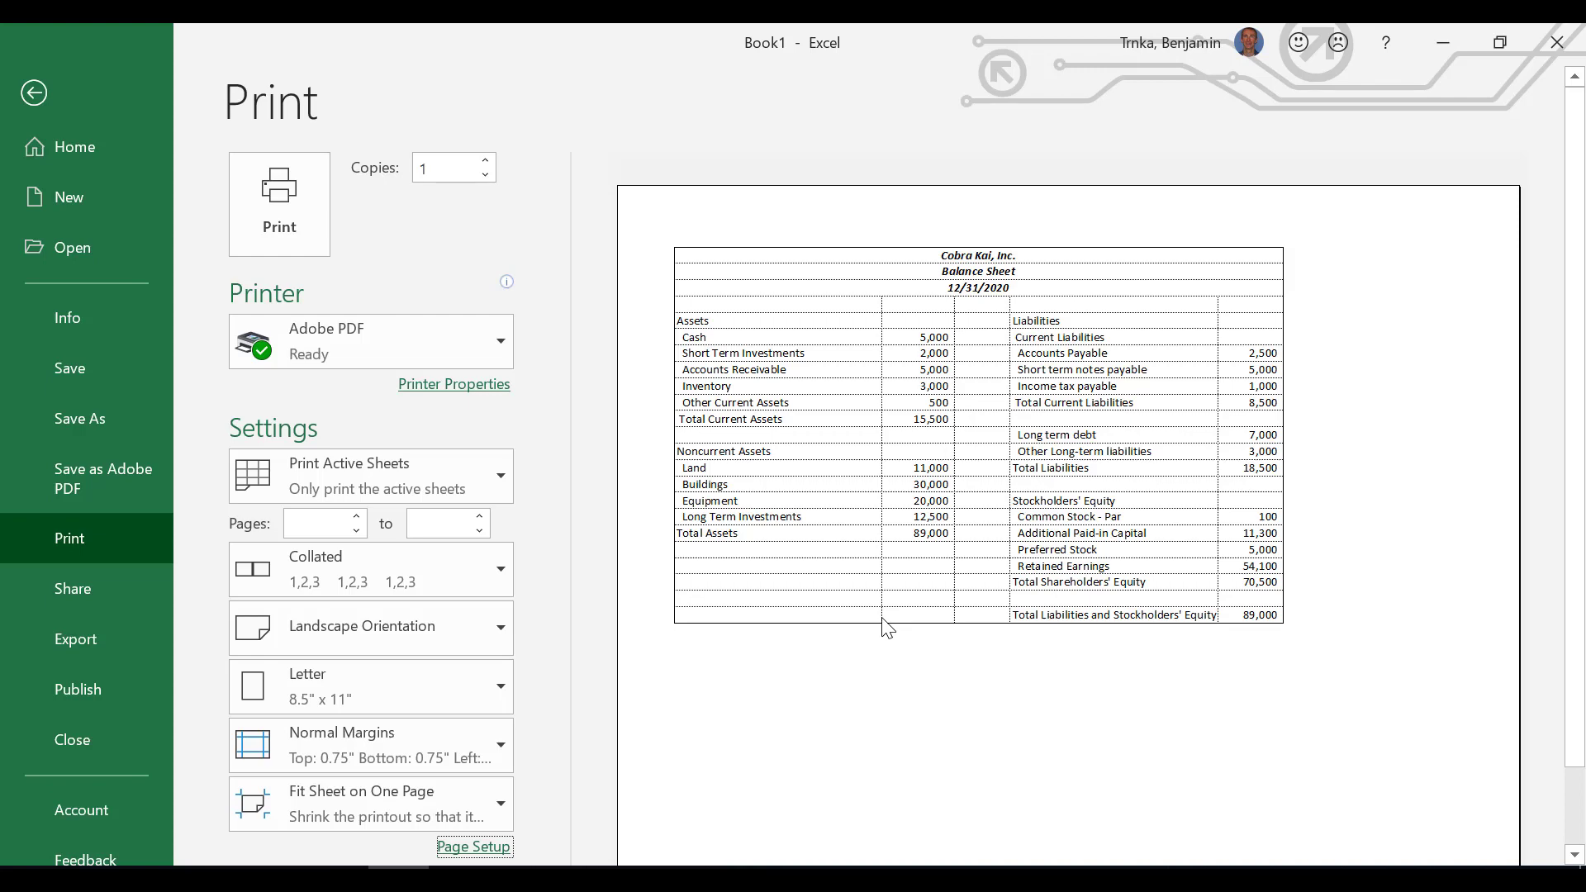
# Step: Back on the worksheet, add bottom borders under 500 (B10), 1,000 (E9) and 3,000 (E13)
pyautogui.press('Escape')
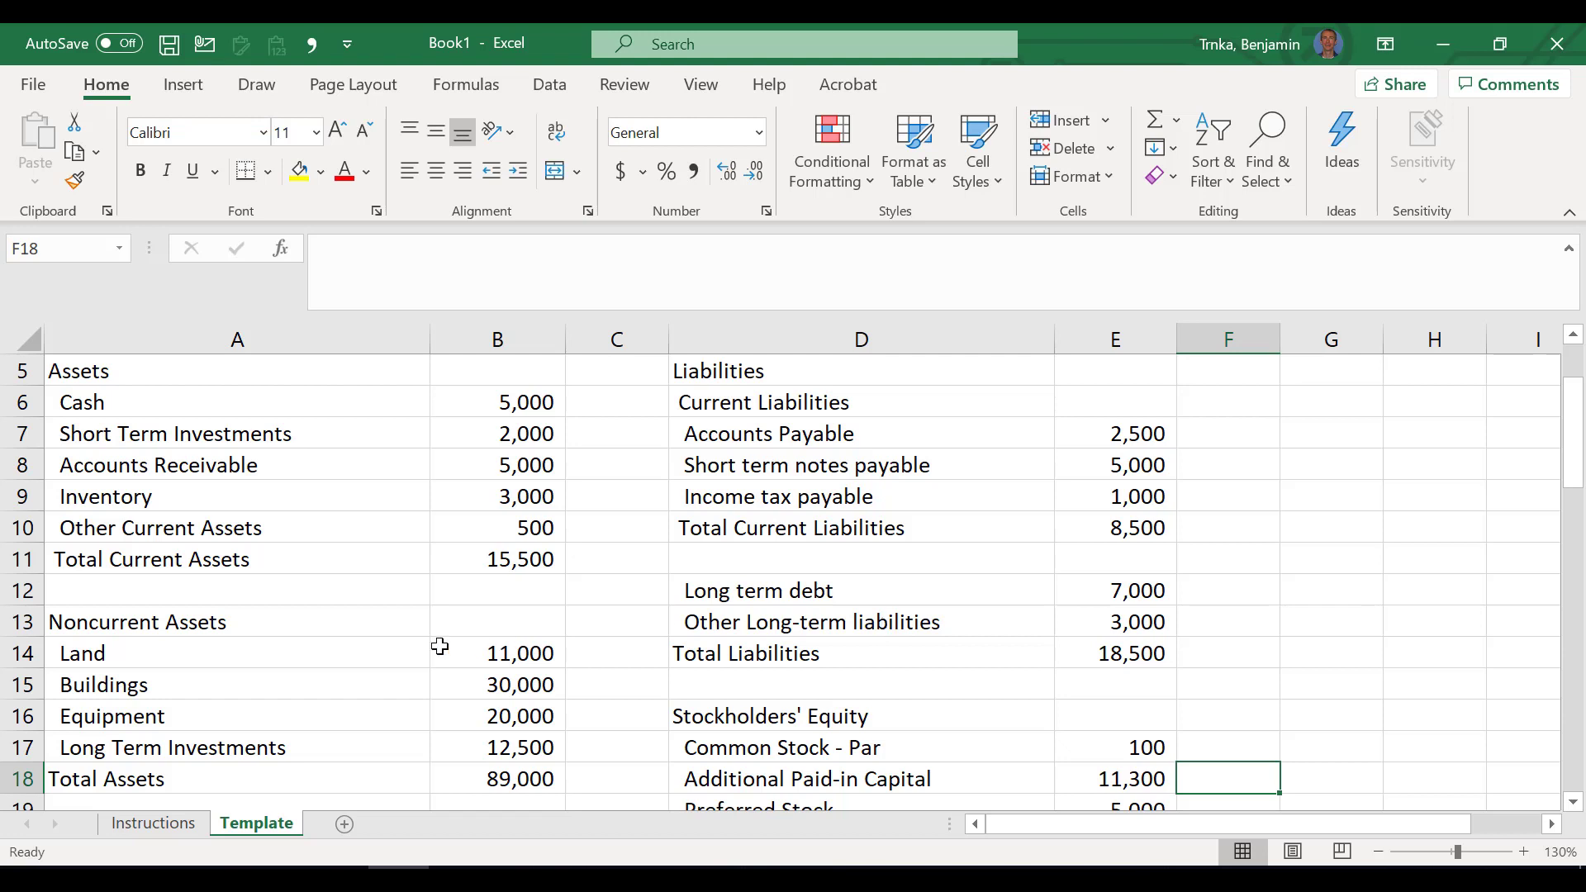
pyautogui.click(506, 526)
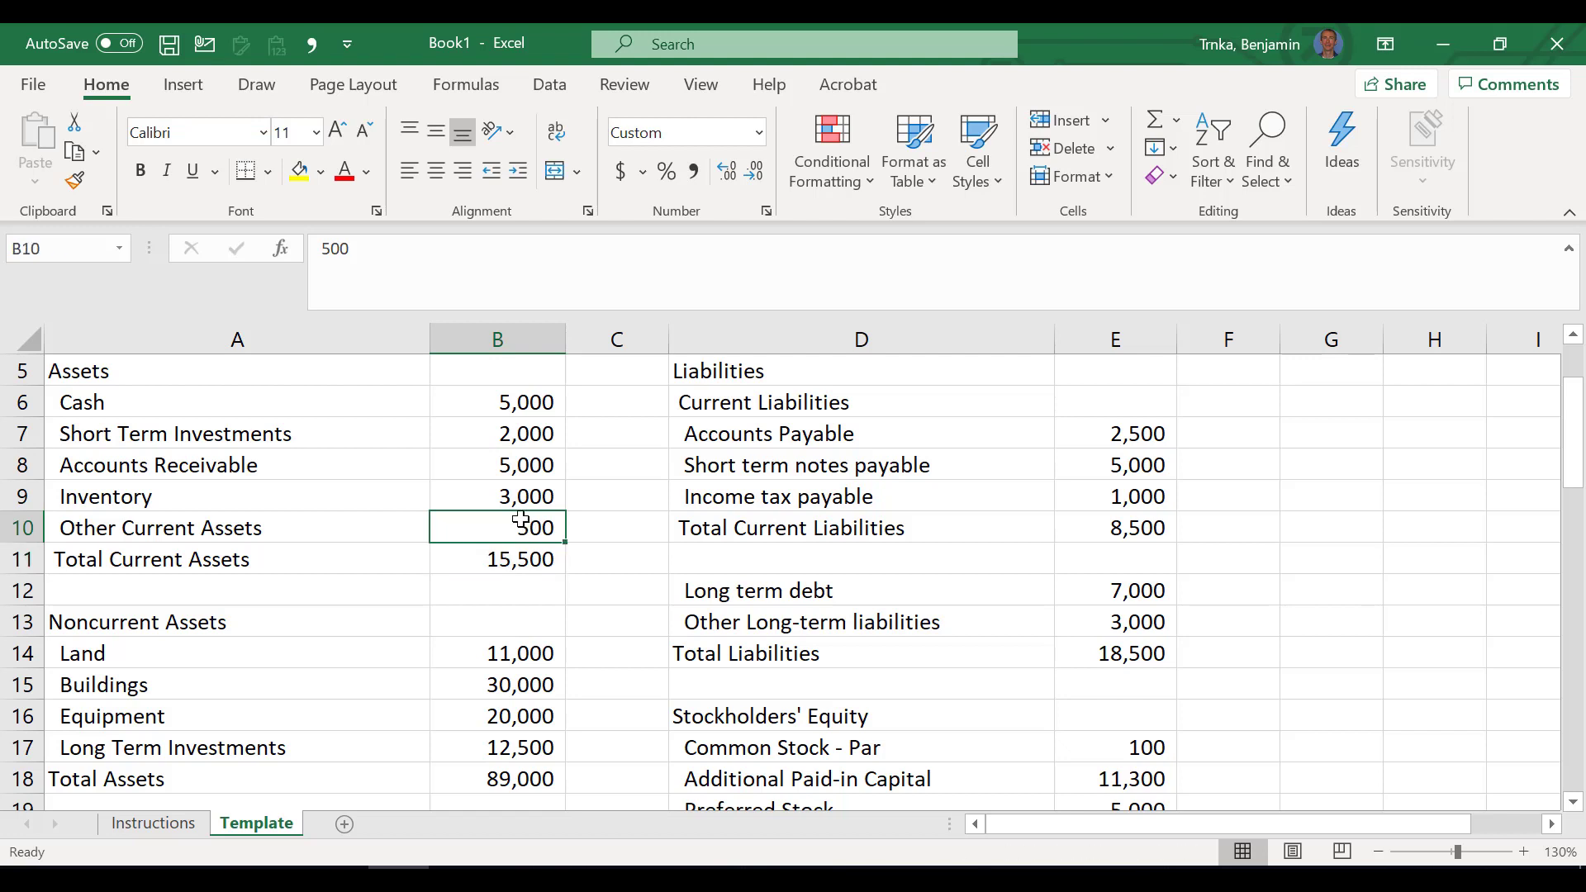
pyautogui.click(266, 171)
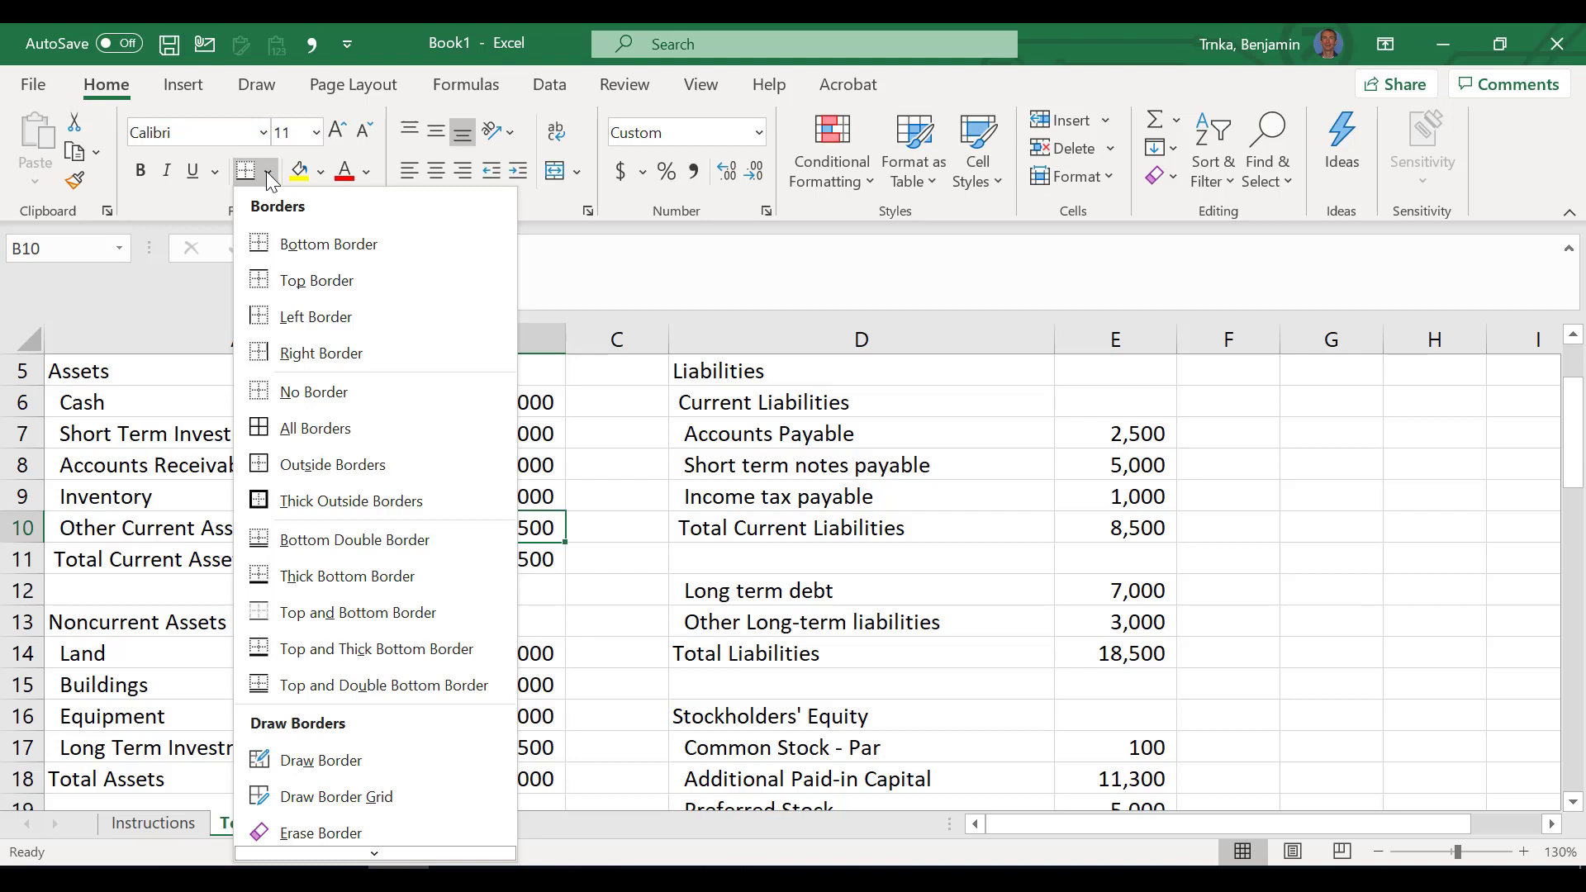
pyautogui.click(306, 248)
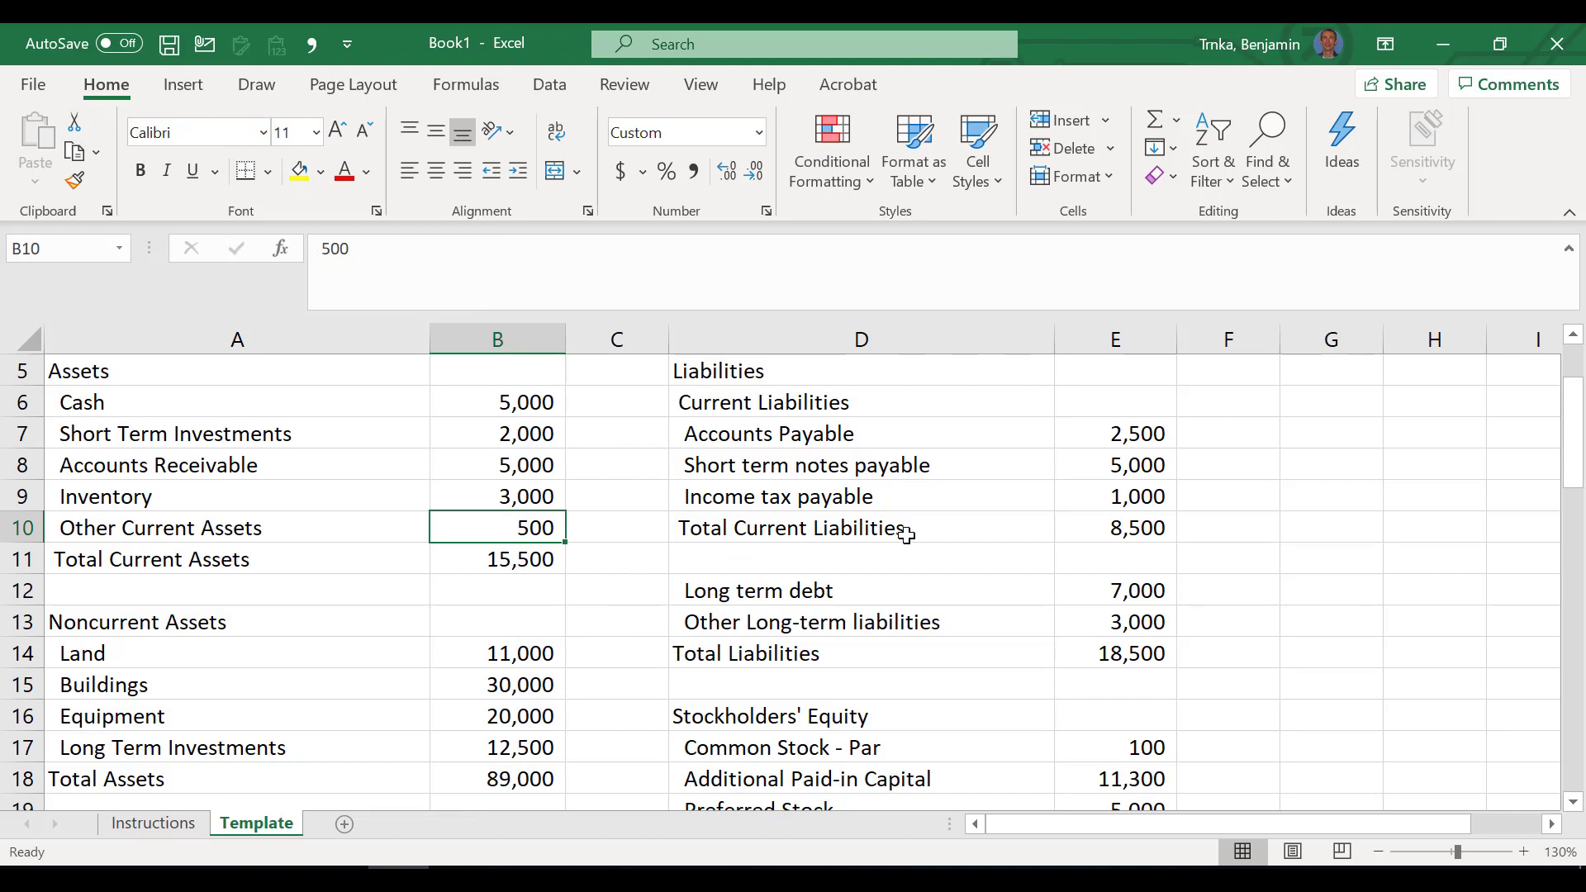
pyautogui.click(1140, 494)
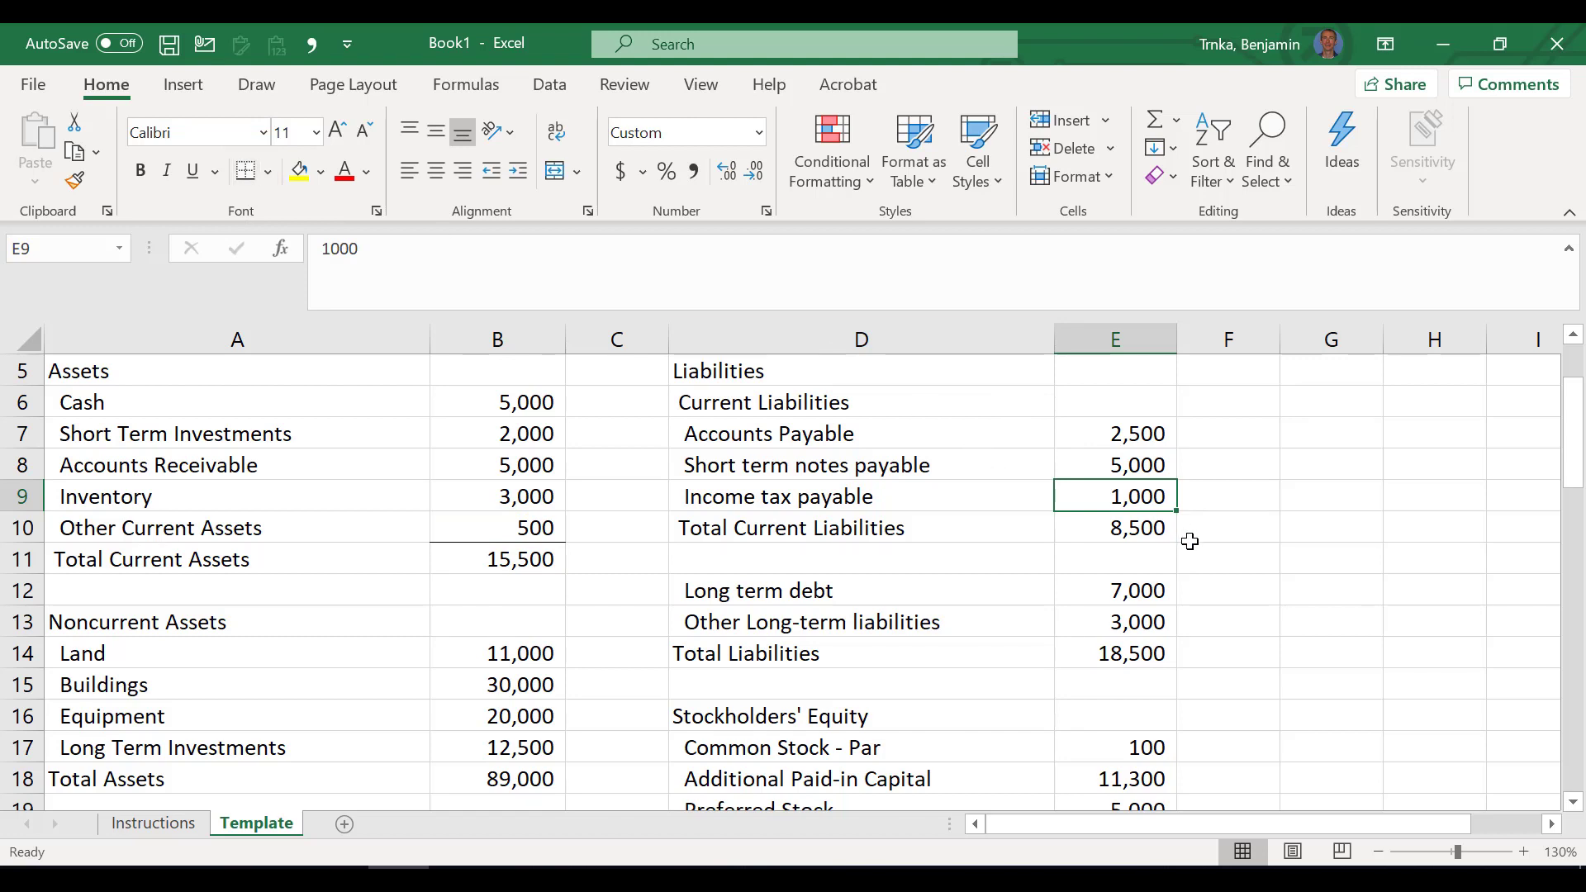
pyautogui.click(1124, 612)
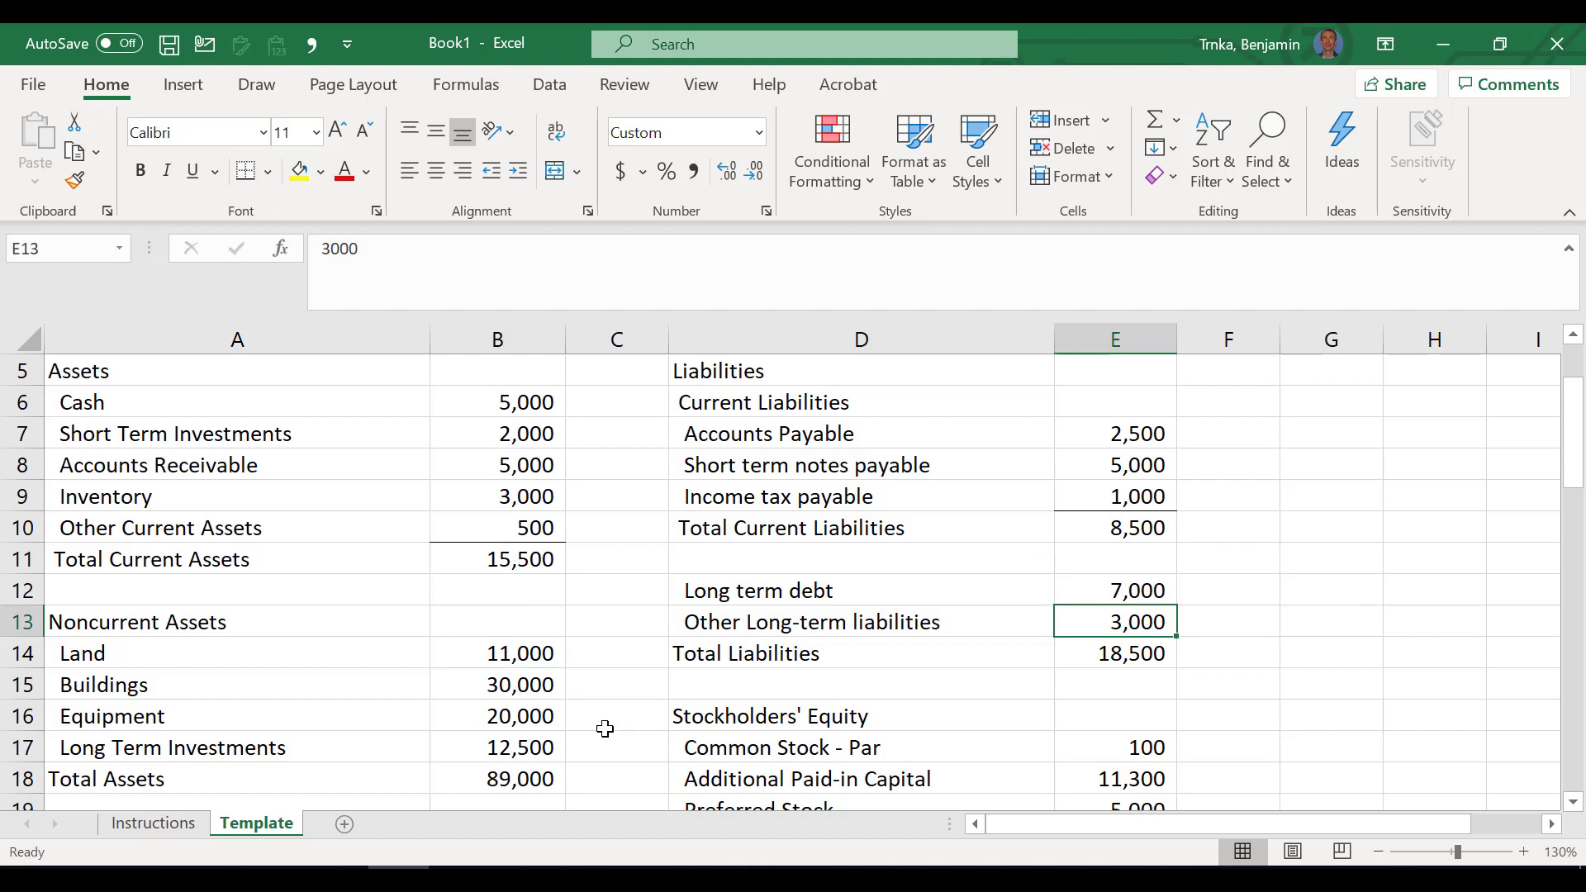
pyautogui.press('Down')
pyautogui.press('Down')
# Step: Give the 89,000 totals in B18 and E23 a Top and Double Bottom Border
pyautogui.press('Down')
pyautogui.press('Down')
pyautogui.press('Down')
pyautogui.press('Down')
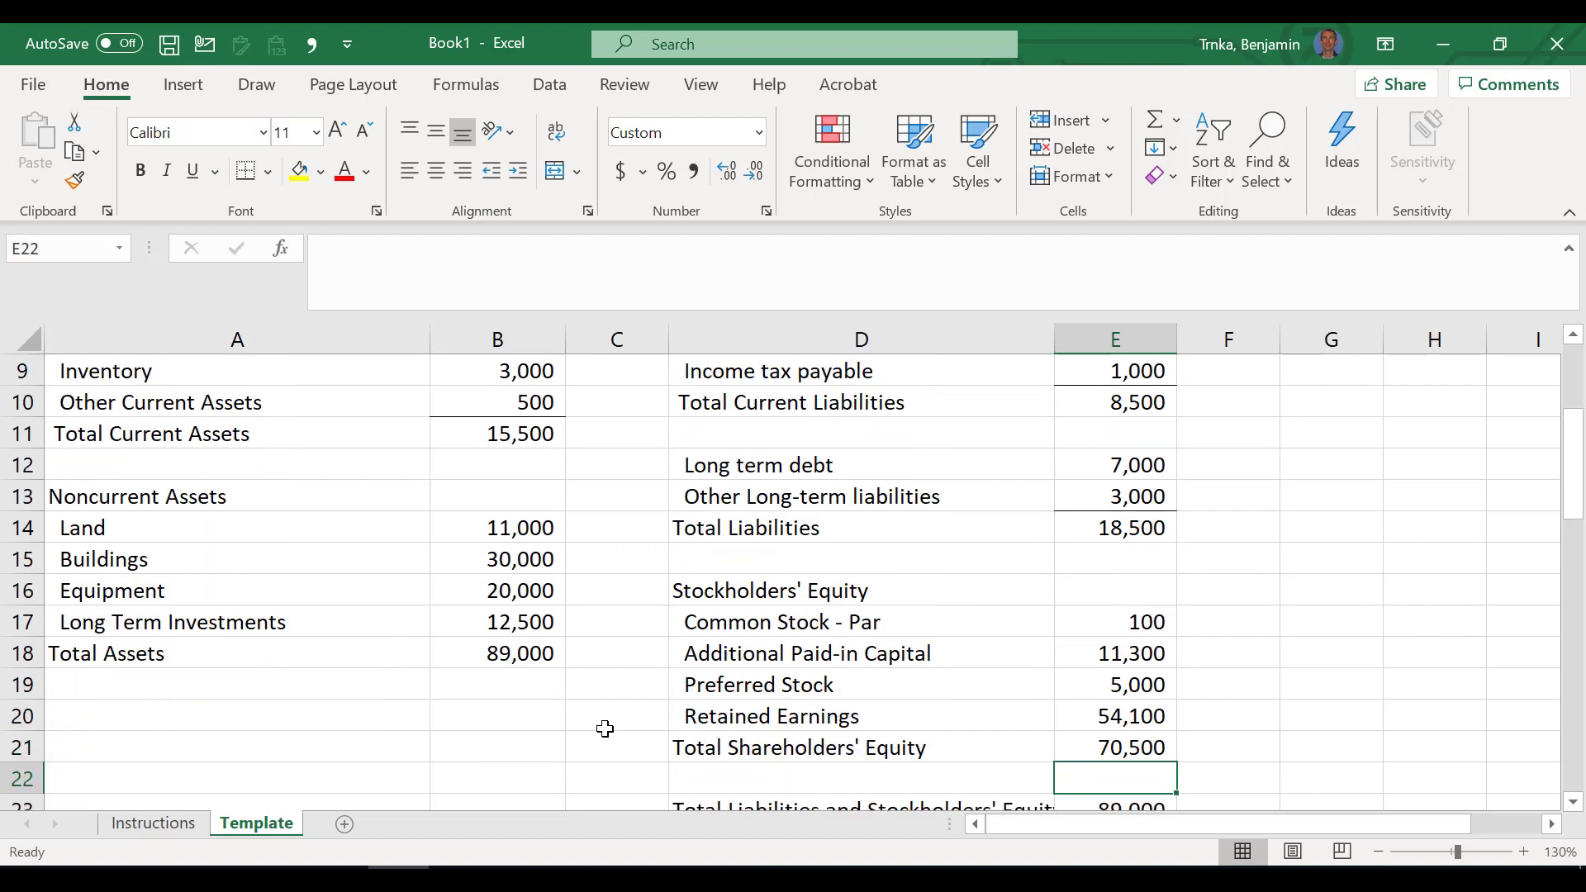
pyautogui.press('Down')
pyautogui.press('Down')
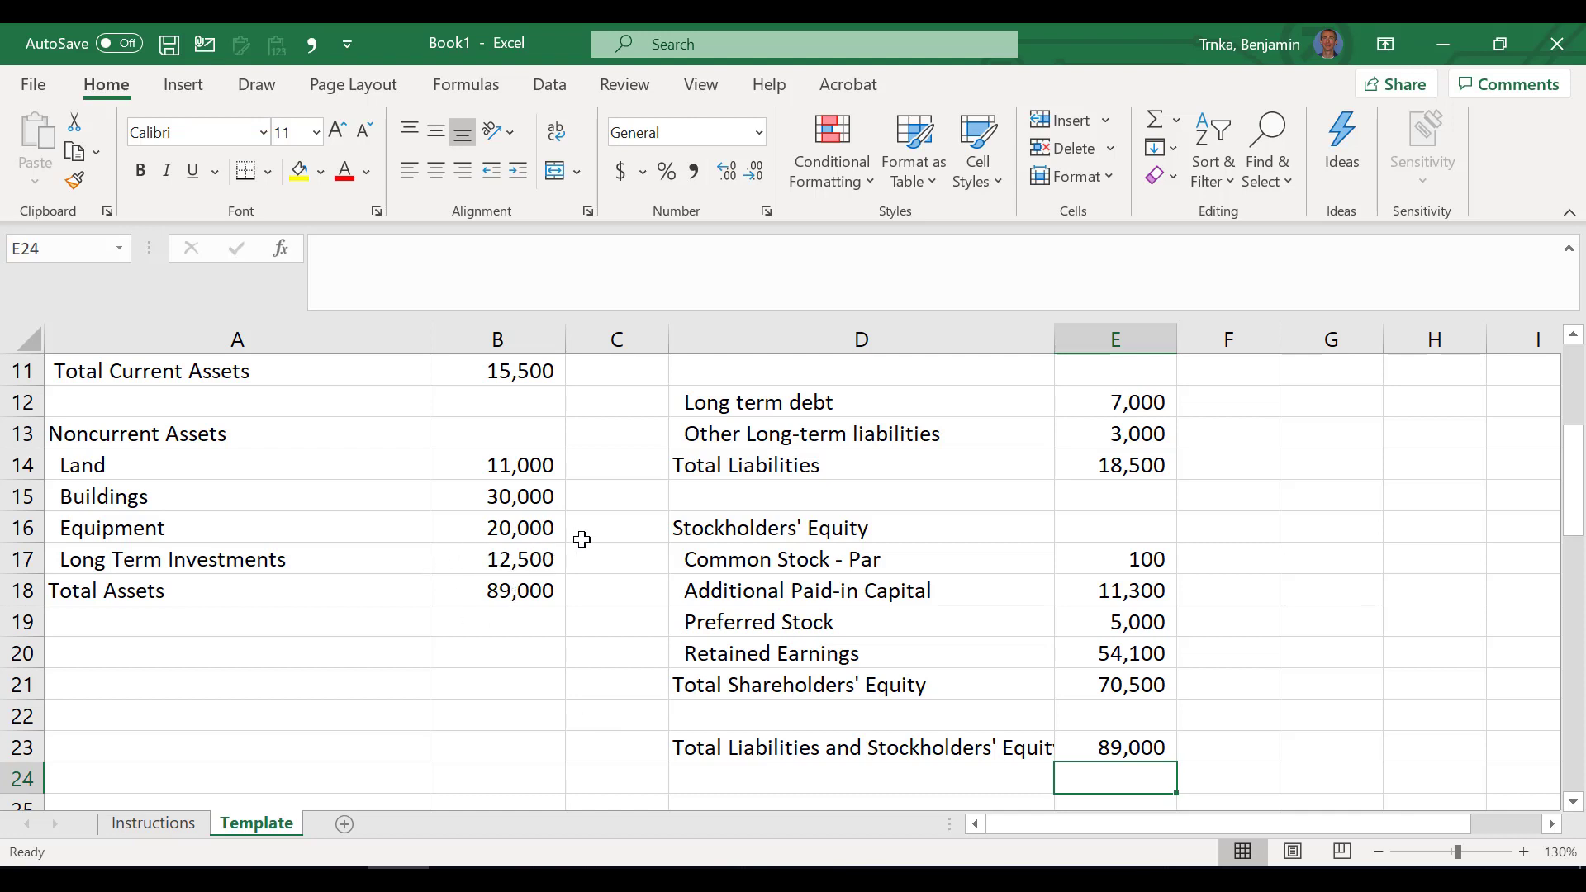
pyautogui.click(507, 591)
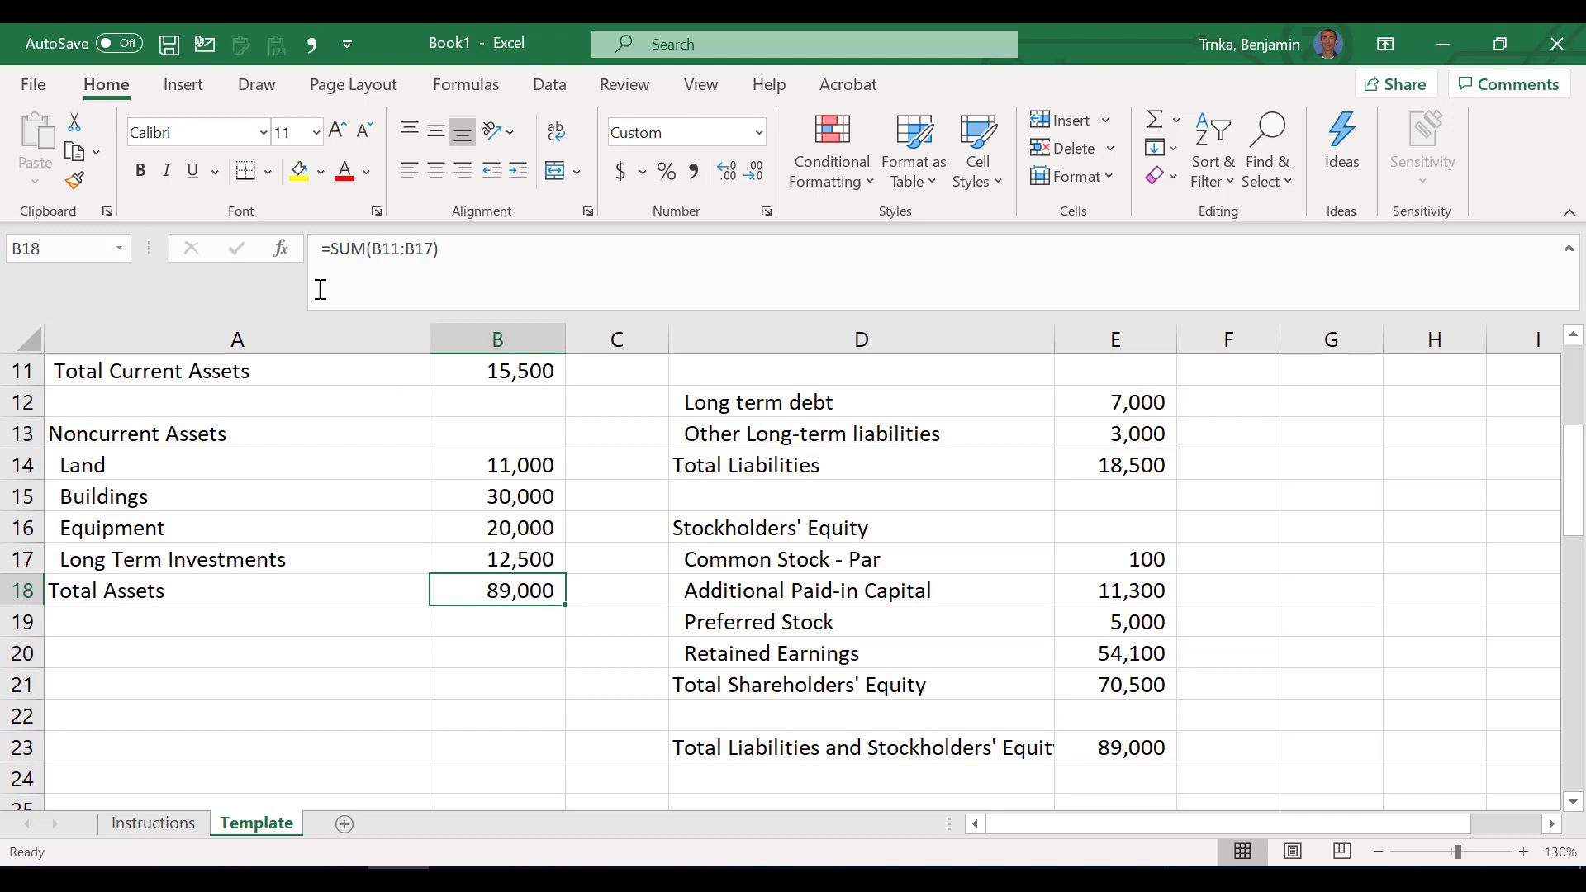
pyautogui.click(266, 173)
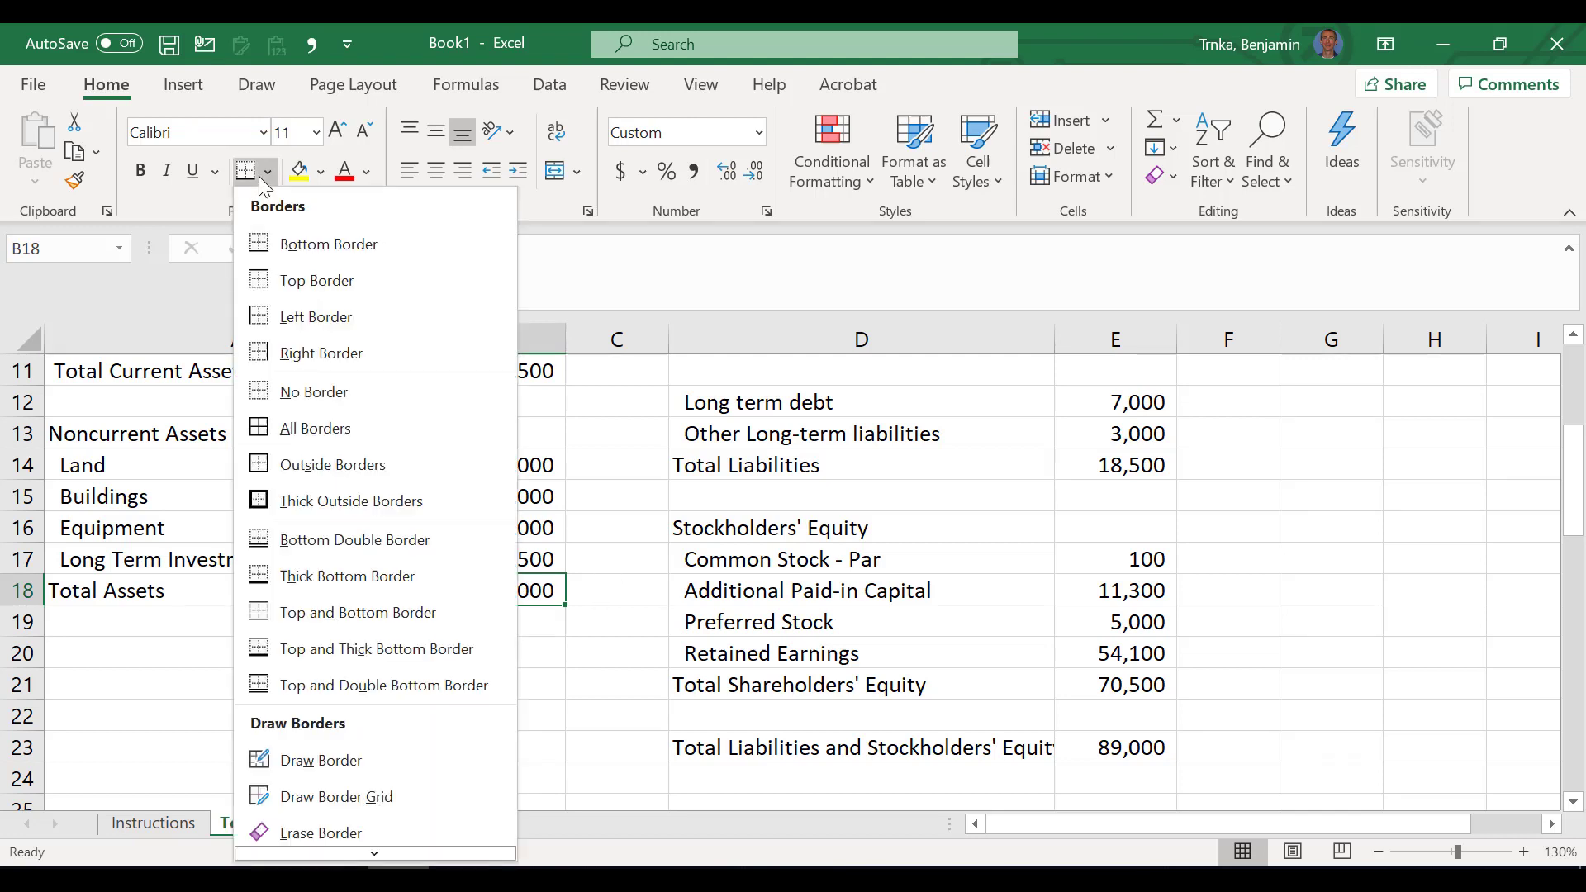
pyautogui.click(470, 698)
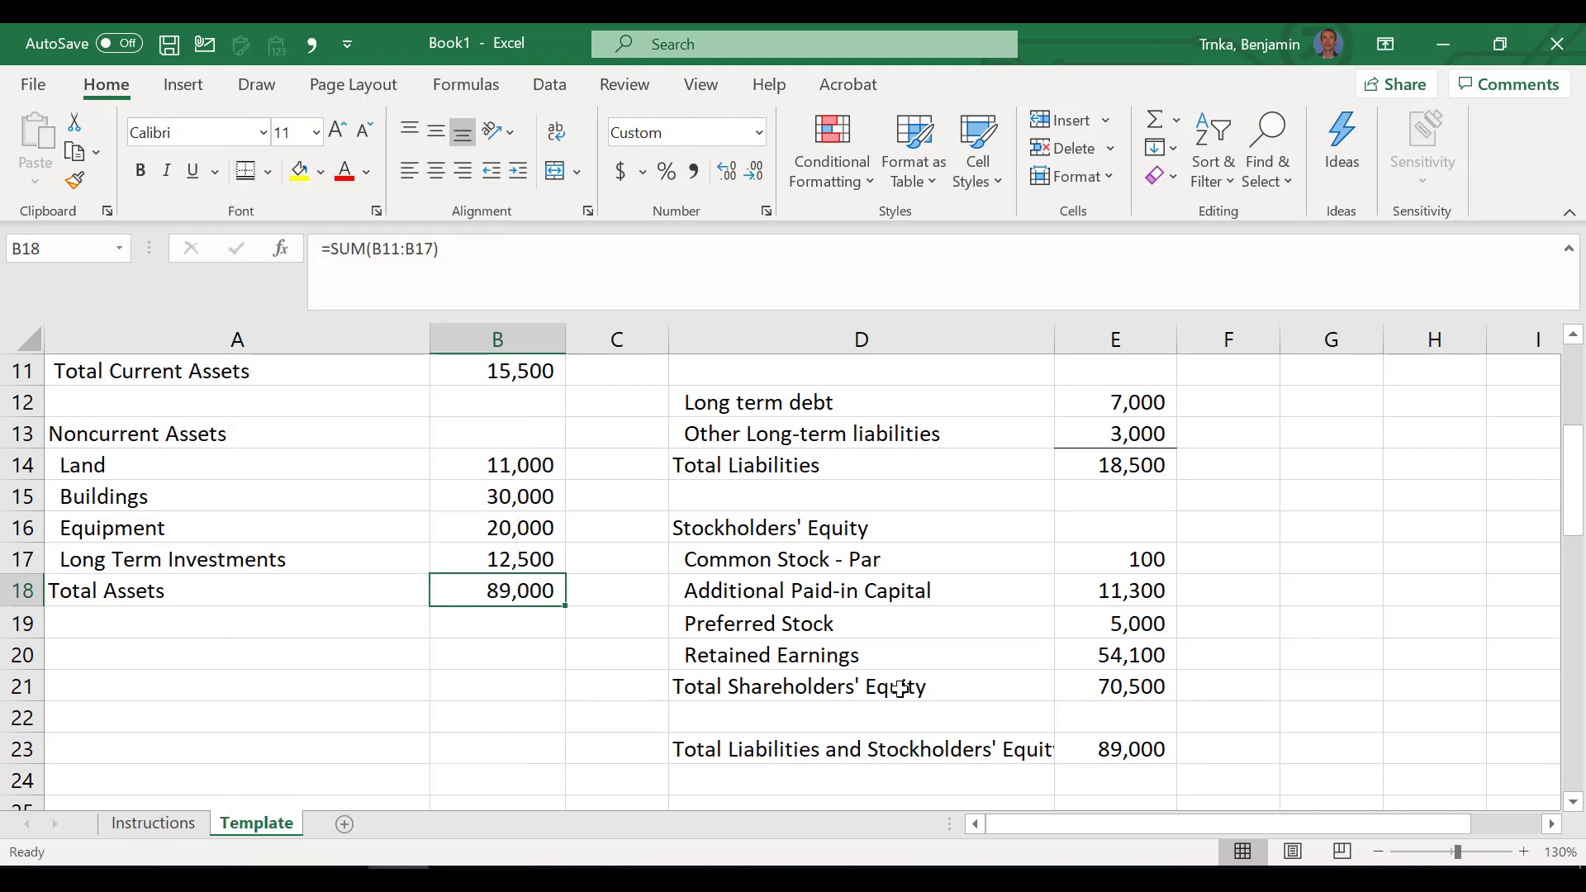
pyautogui.click(1236, 650)
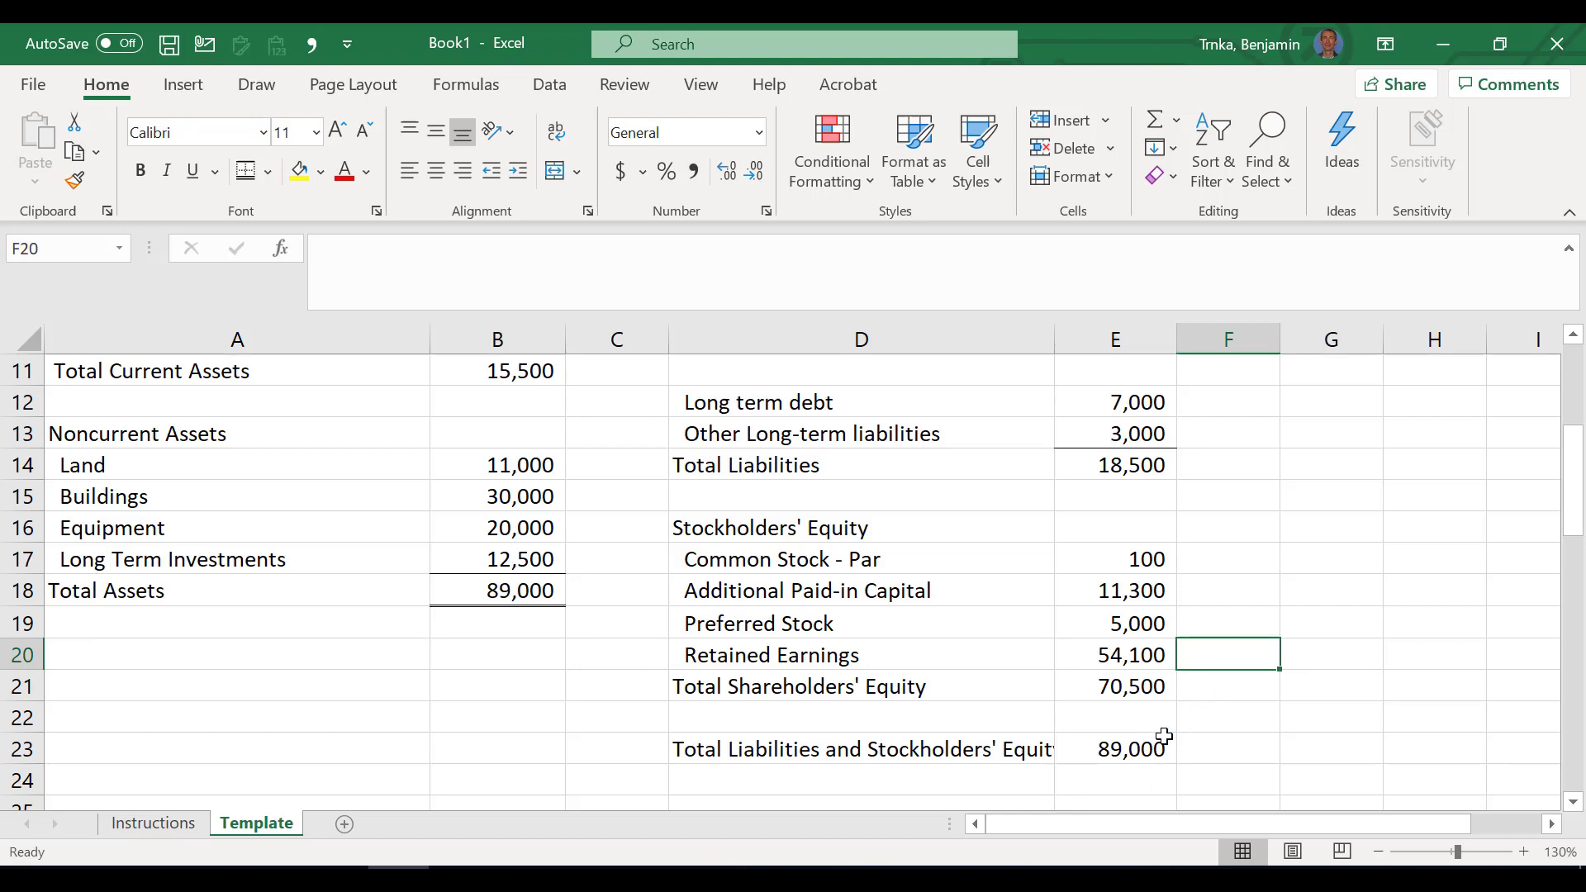
pyautogui.click(1136, 750)
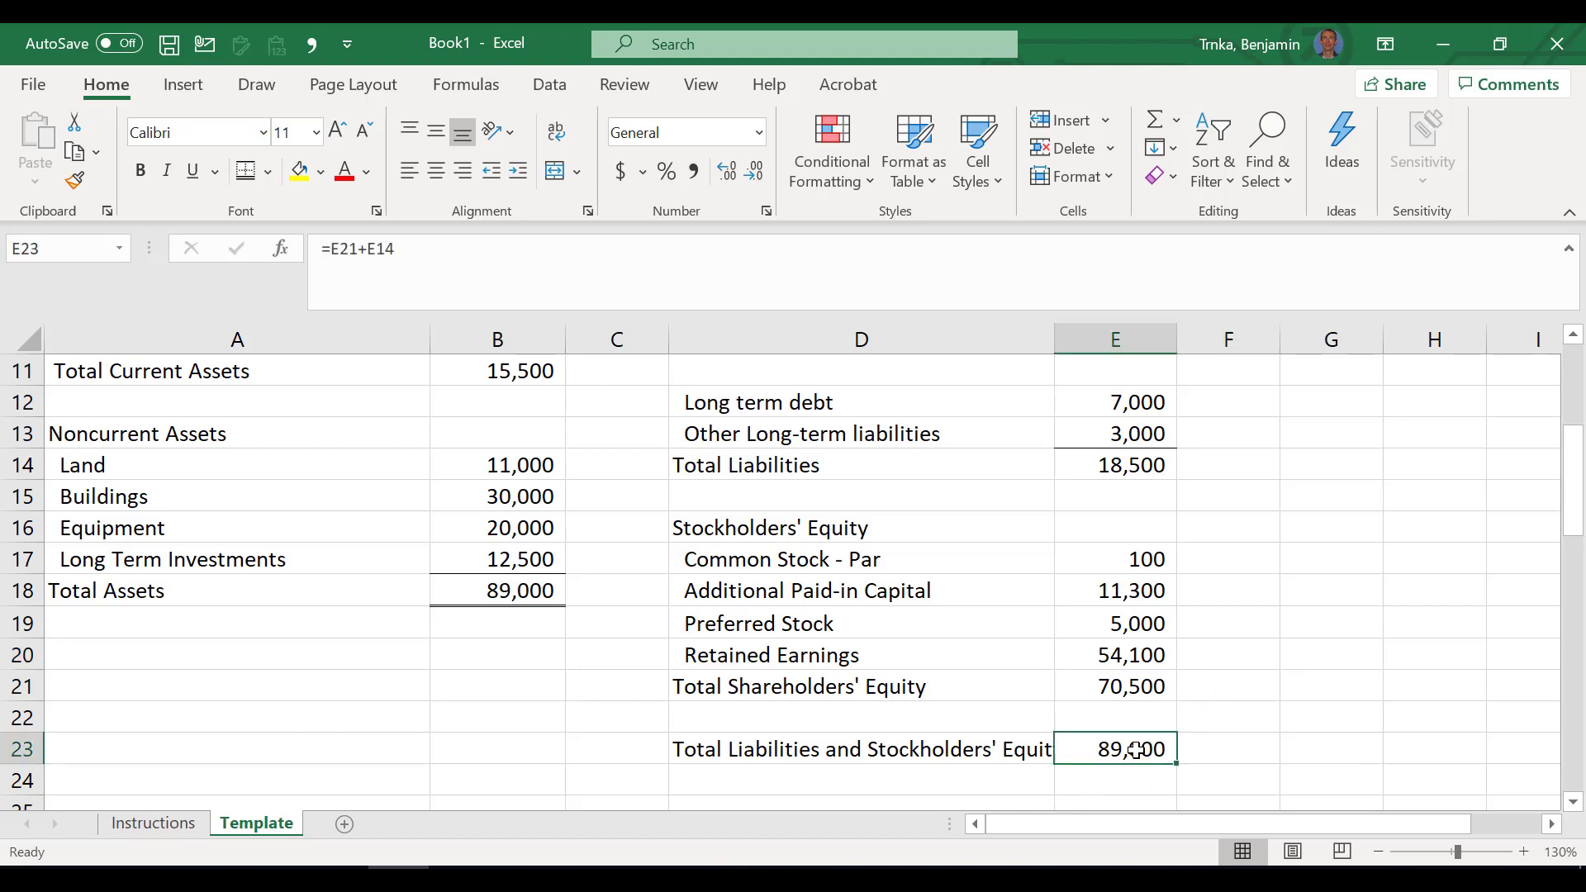
pyautogui.click(248, 172)
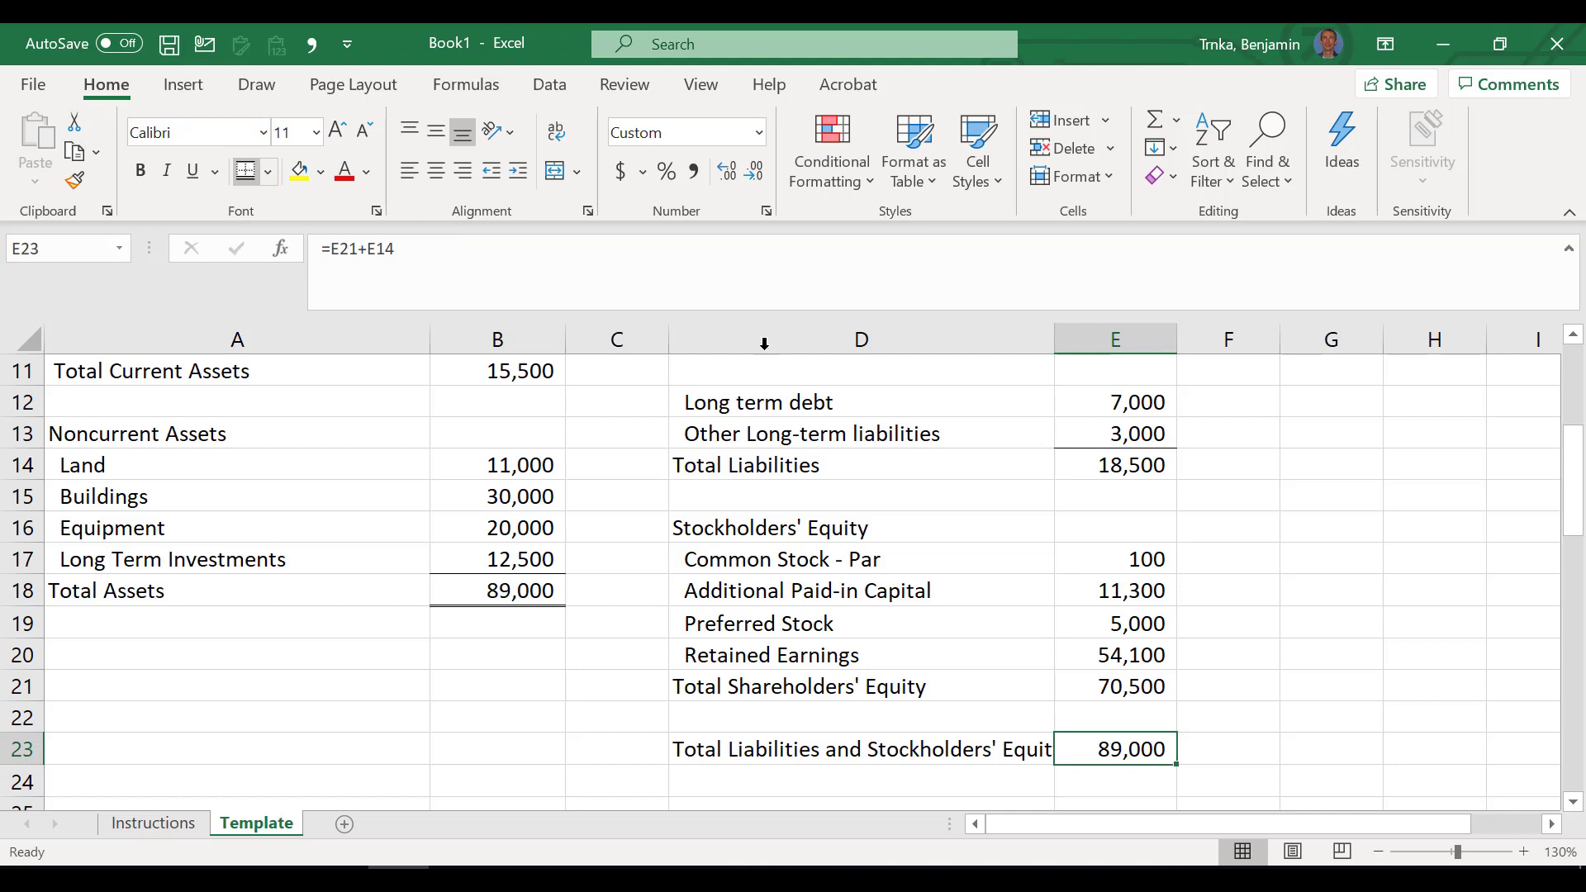
pyautogui.click(1376, 664)
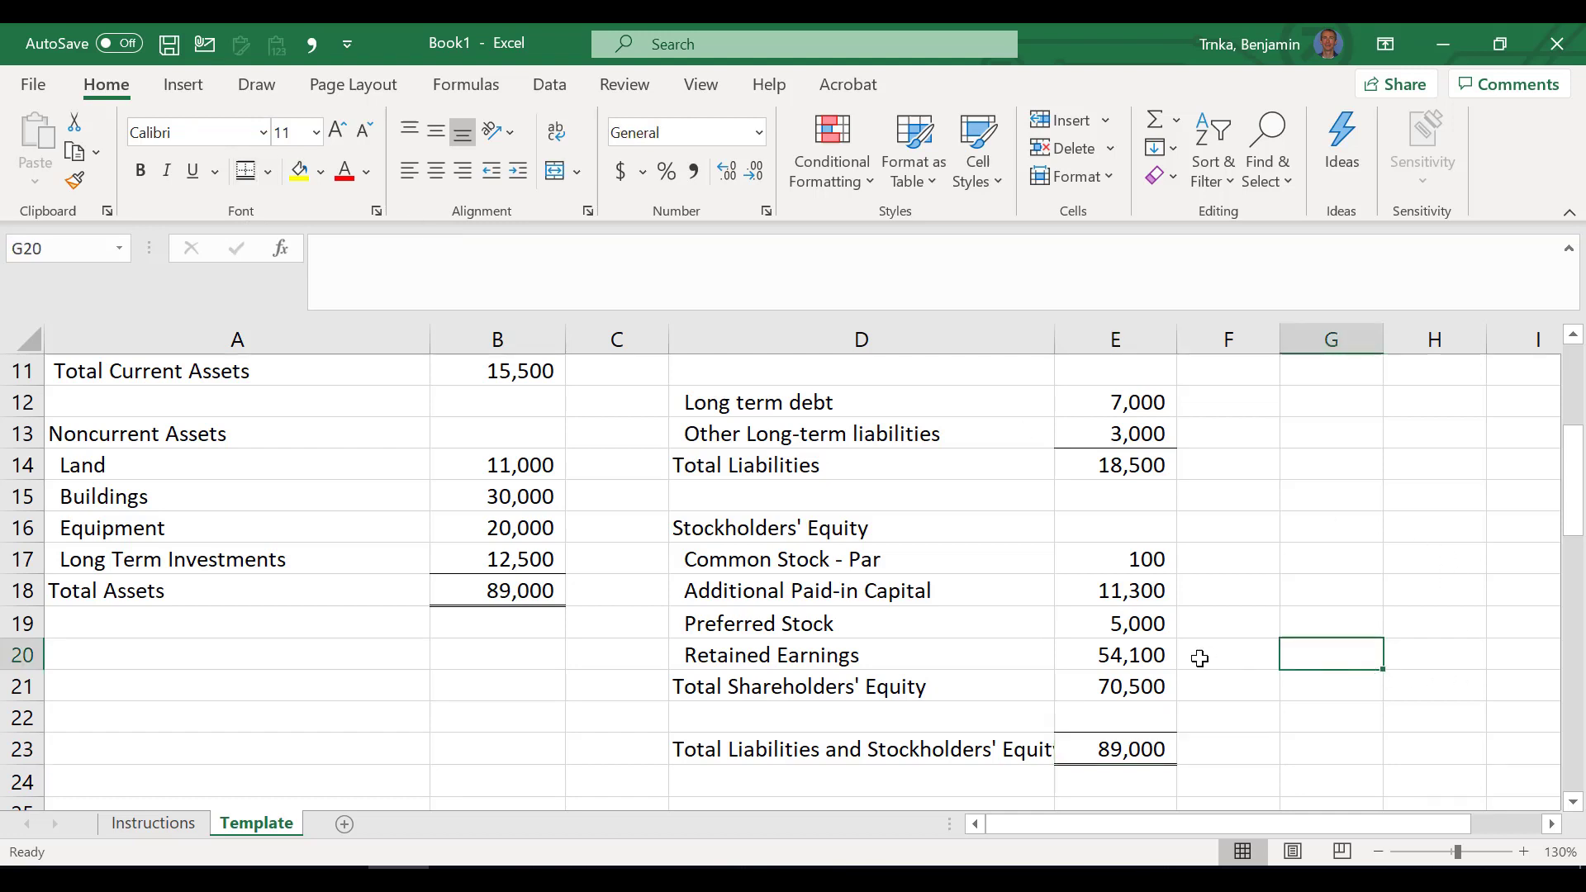
# Step: Underline the Retained Earnings value in E20 with a bottom border
pyautogui.click(1136, 659)
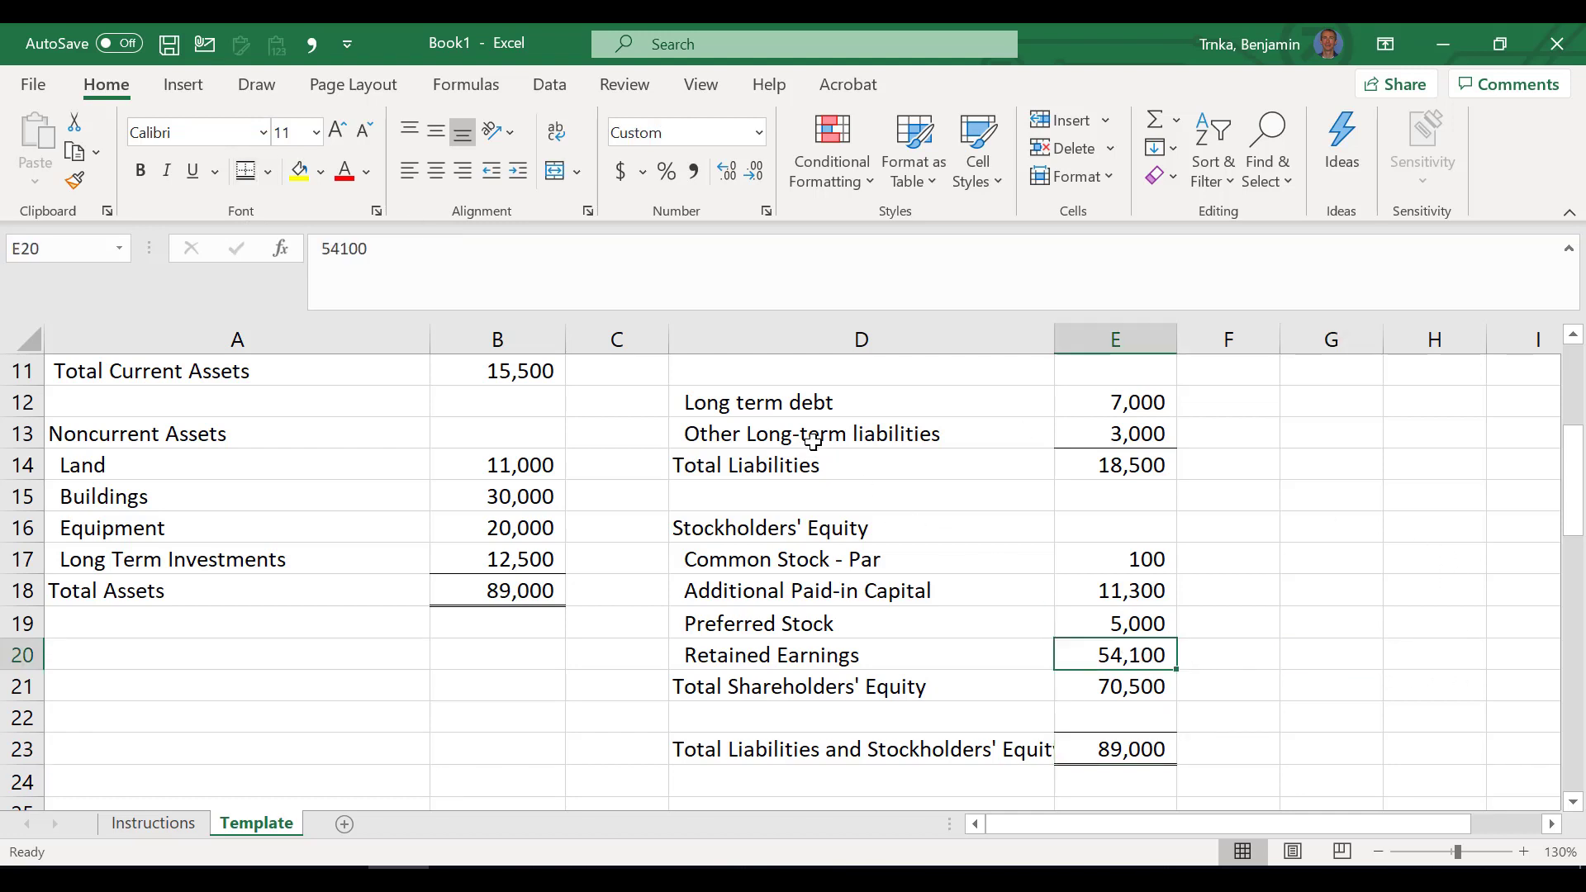
pyautogui.click(269, 170)
pyautogui.click(258, 243)
pyautogui.click(1241, 684)
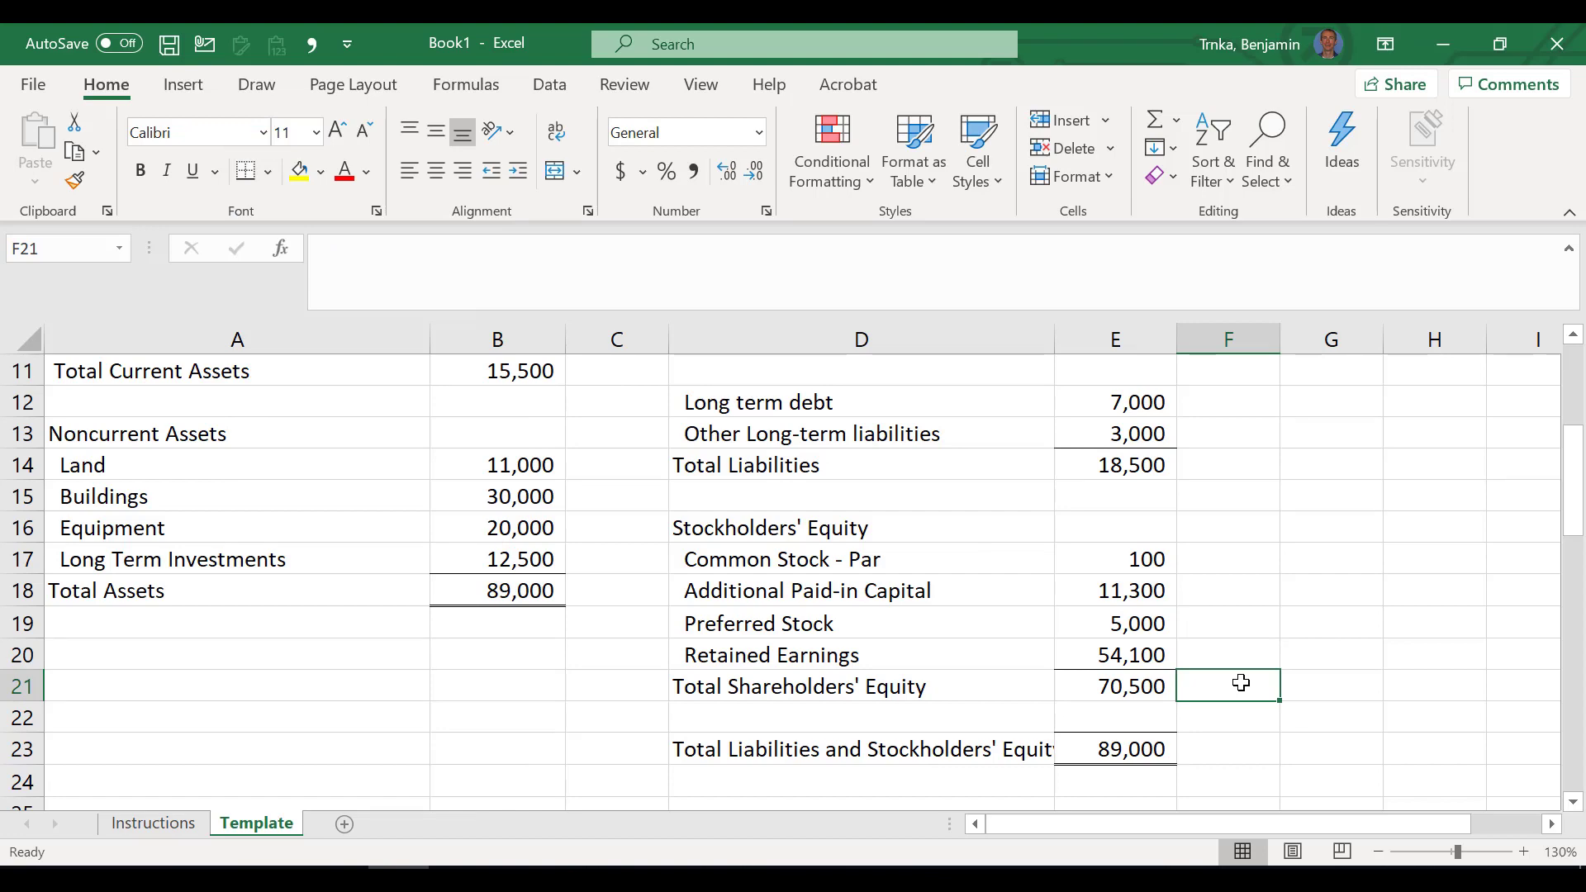
# Step: Switch to the Instructions sheet with Ctrl+Page Up
pyautogui.hotkey('ctrl', 'pageup')
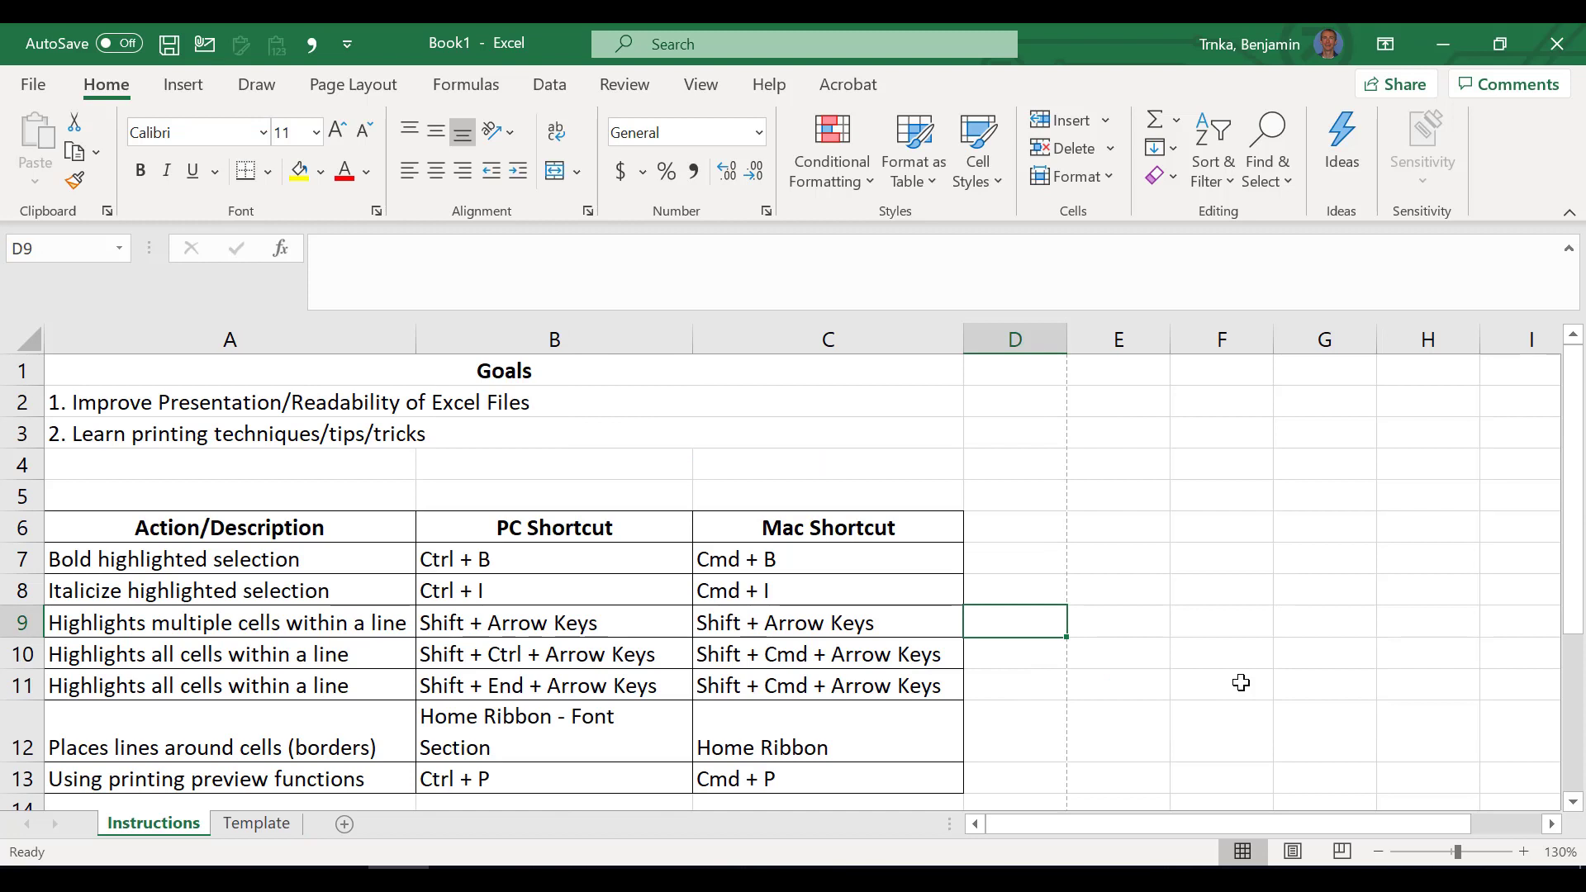